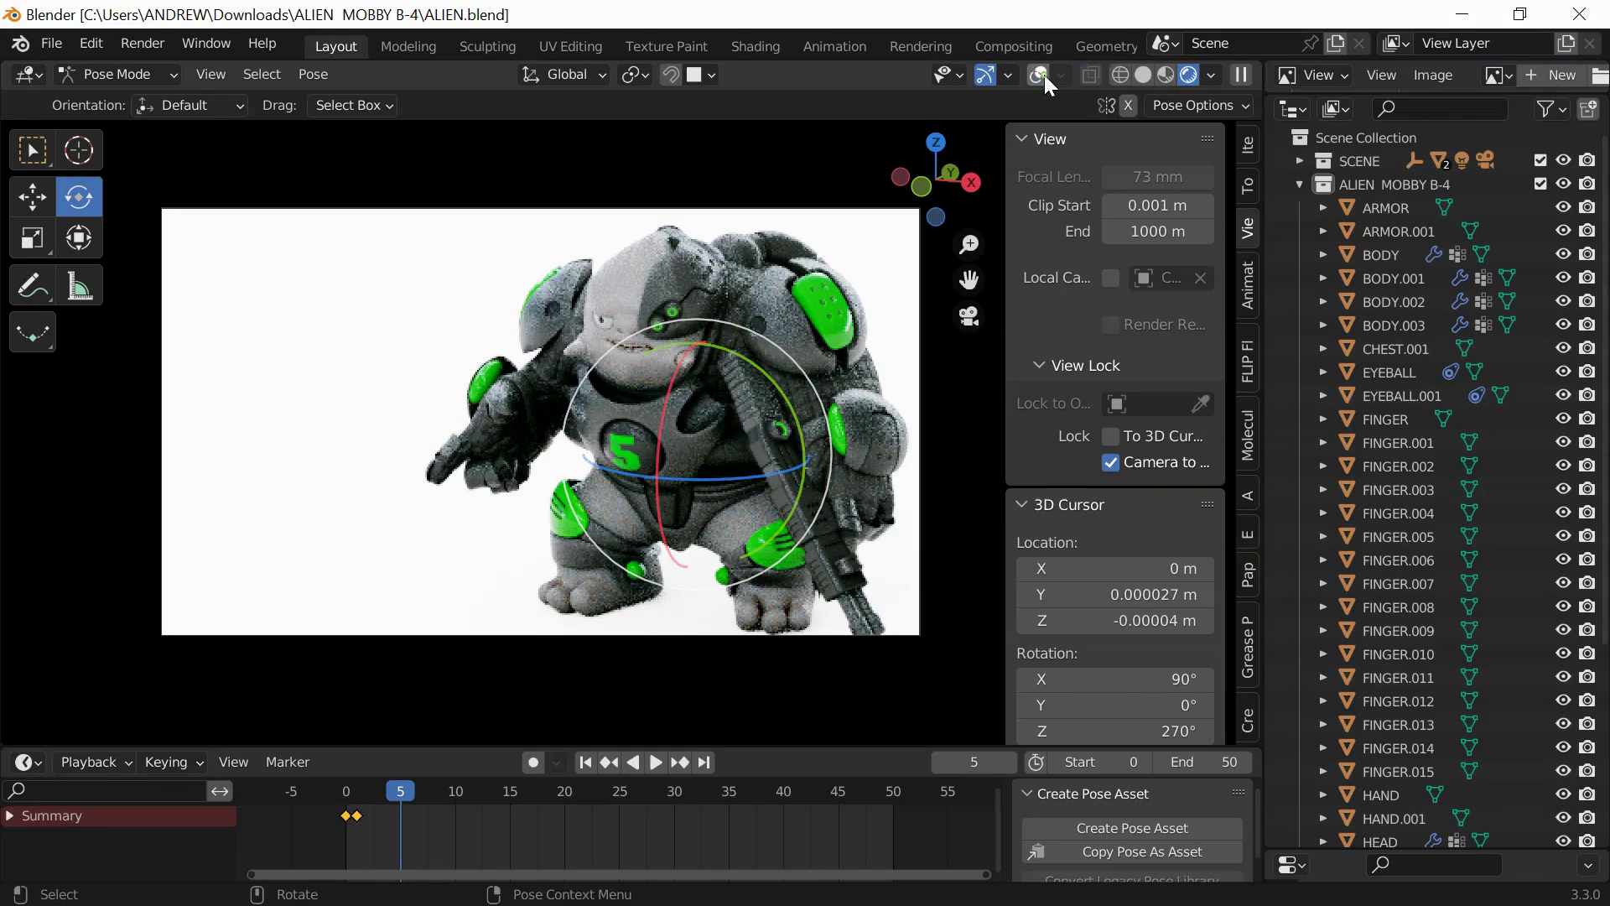
- Show the character alone in solid shading by excluding the SCENE collection, and return the timeline to frame 0
click(1140, 72)
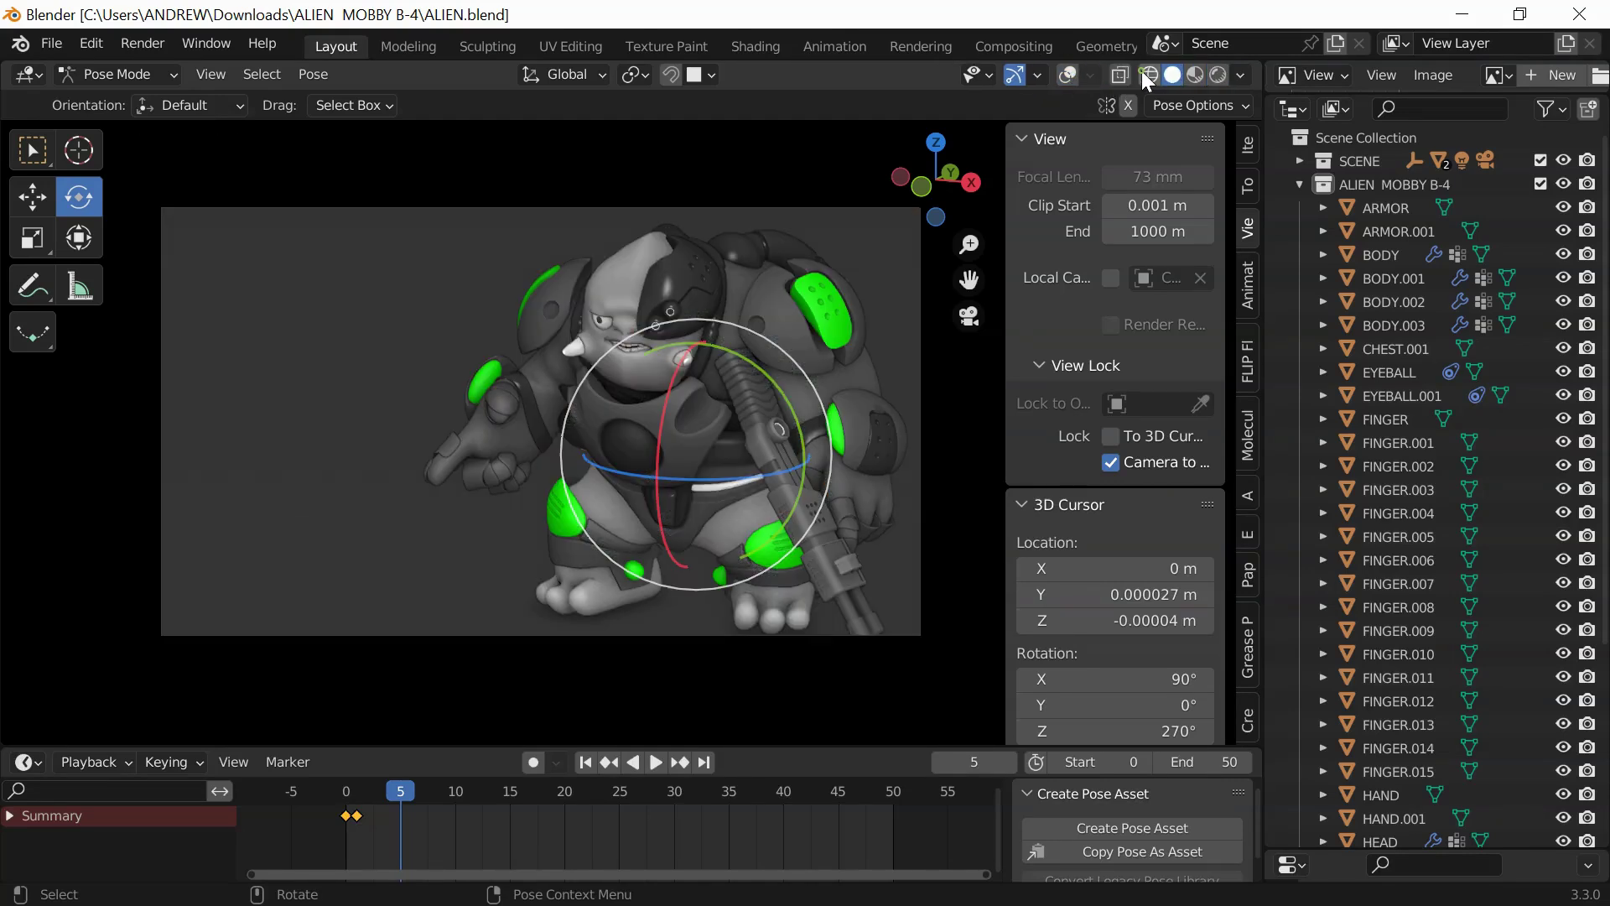
click(1538, 159)
click(968, 316)
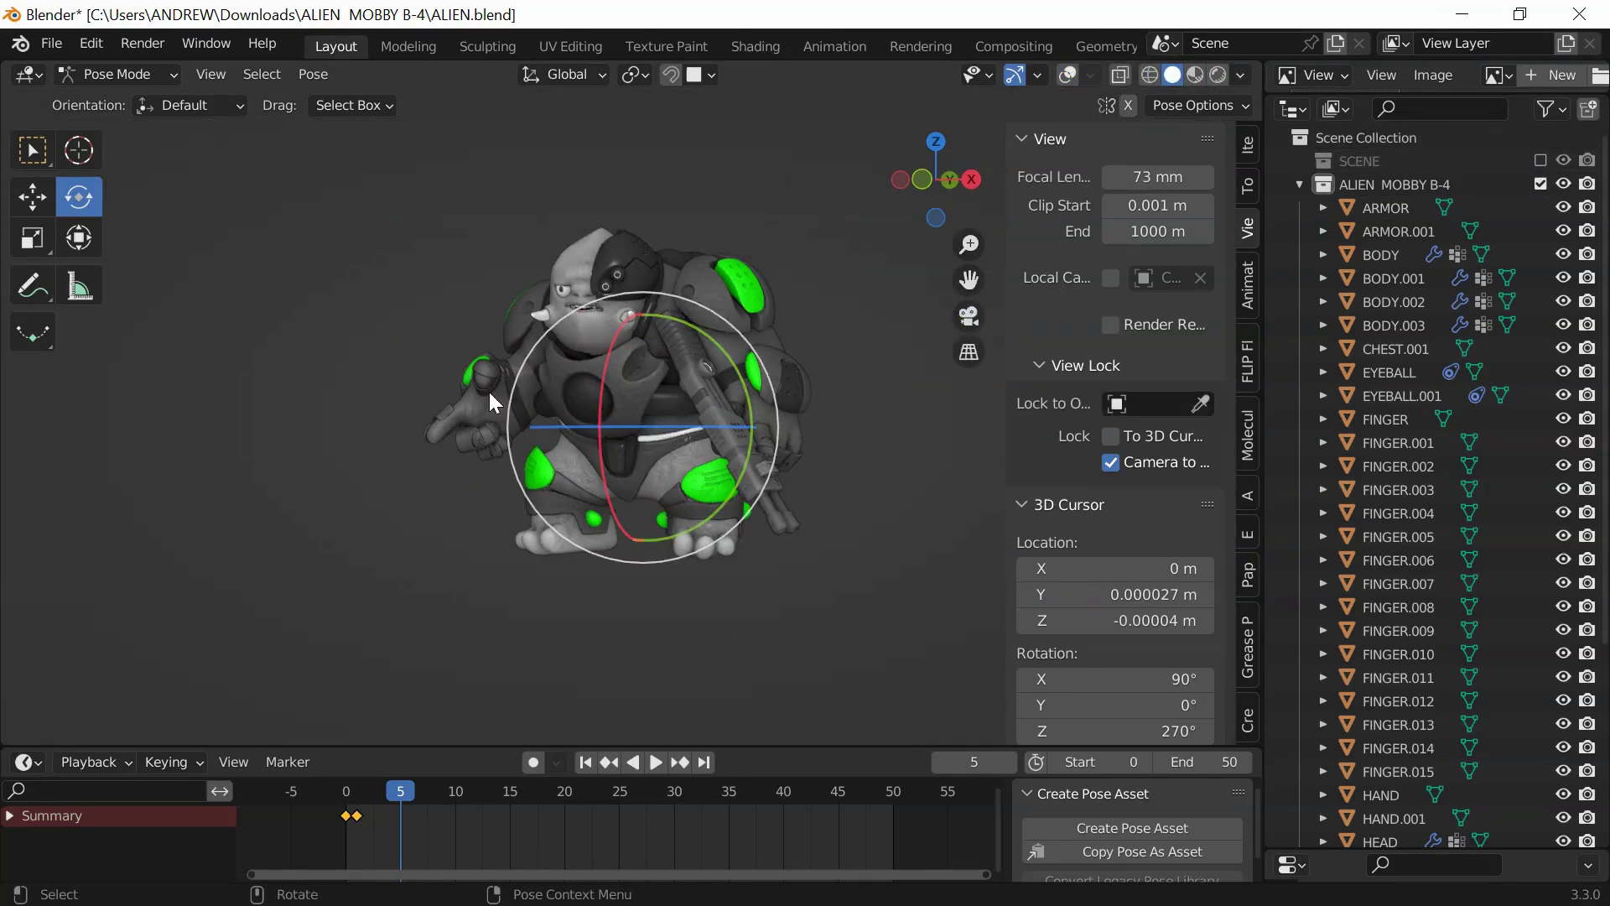
click(584, 762)
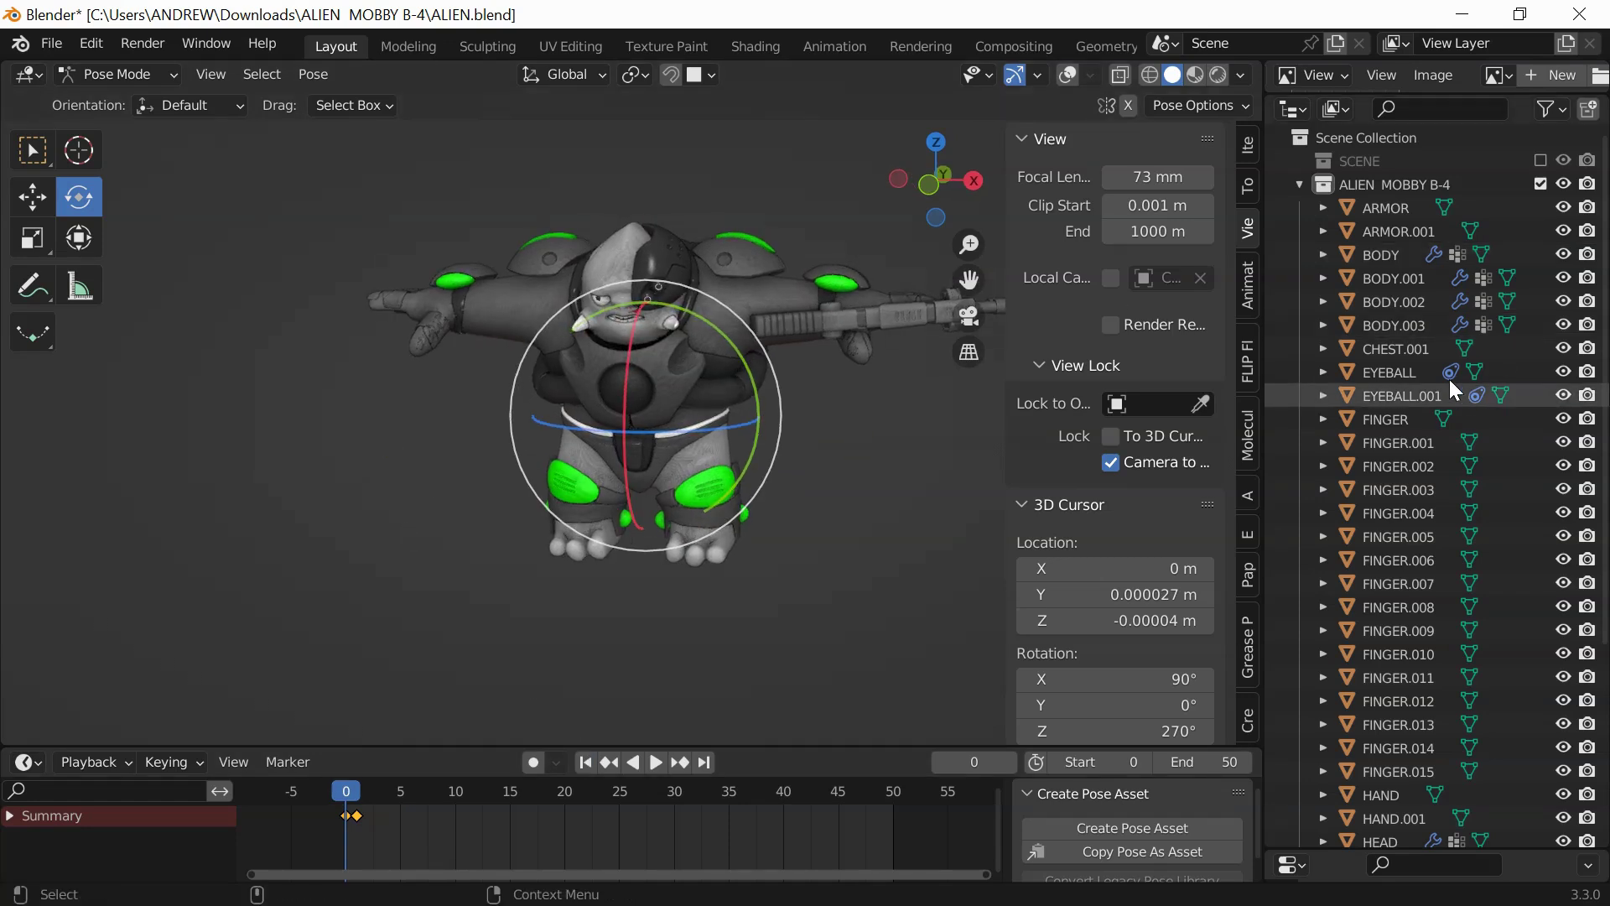
- Turn on overlays in a widened 3D viewport to show the rig, and switch from Pose Mode to Object Mode
scroll(1457, 386, down, 5)
scroll(1383, 592, down, 3)
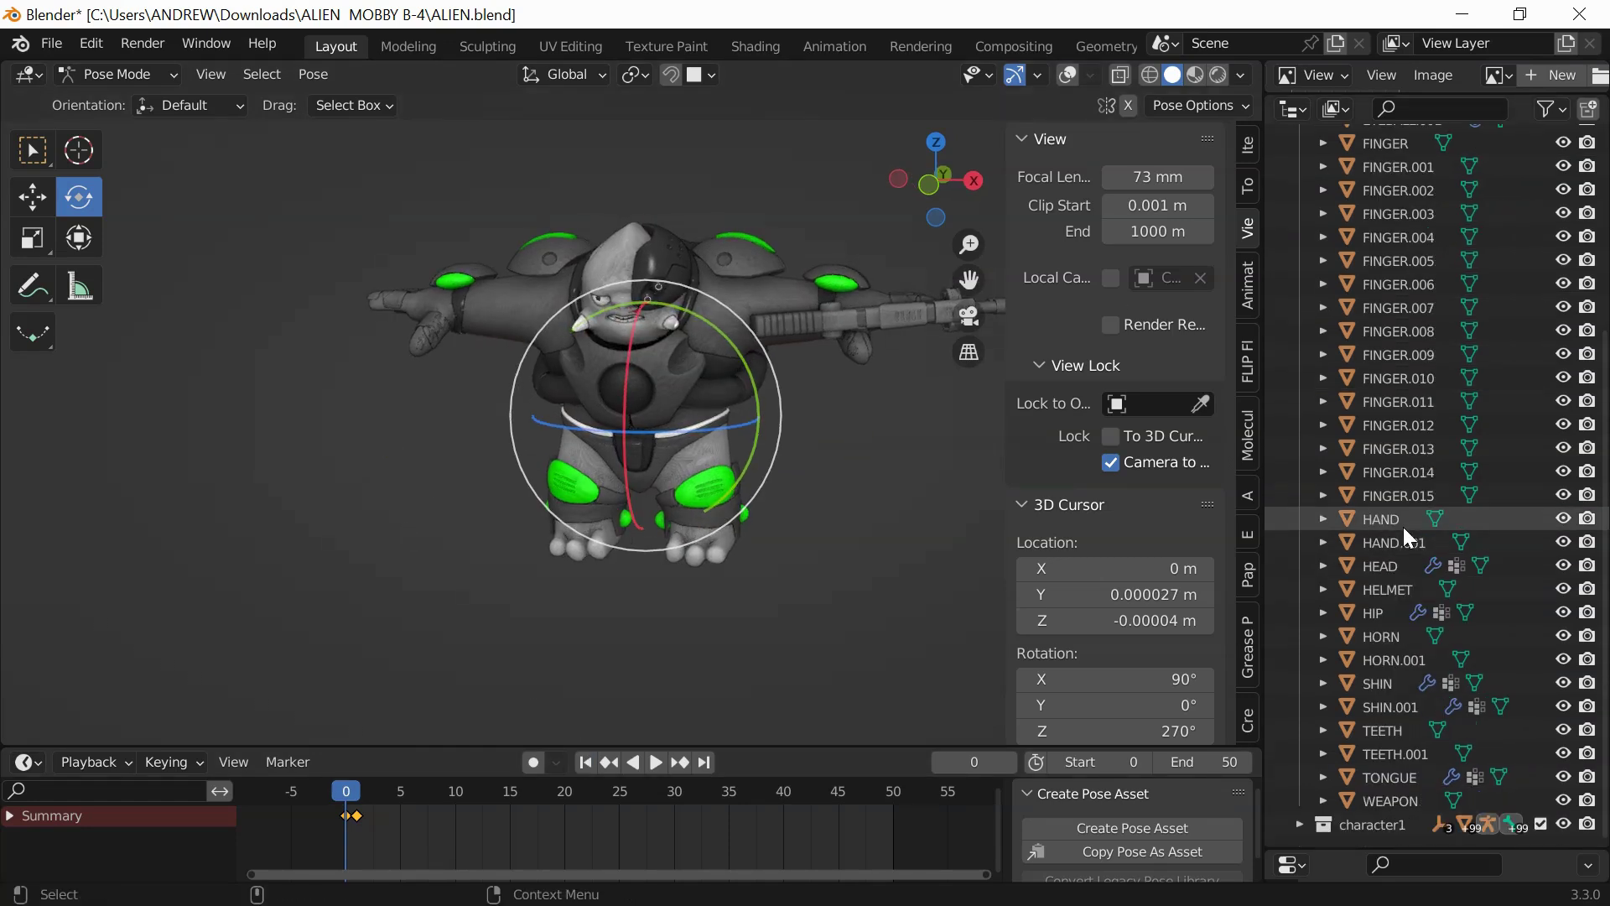
click(1064, 74)
drag(1265, 287, 1427, 286)
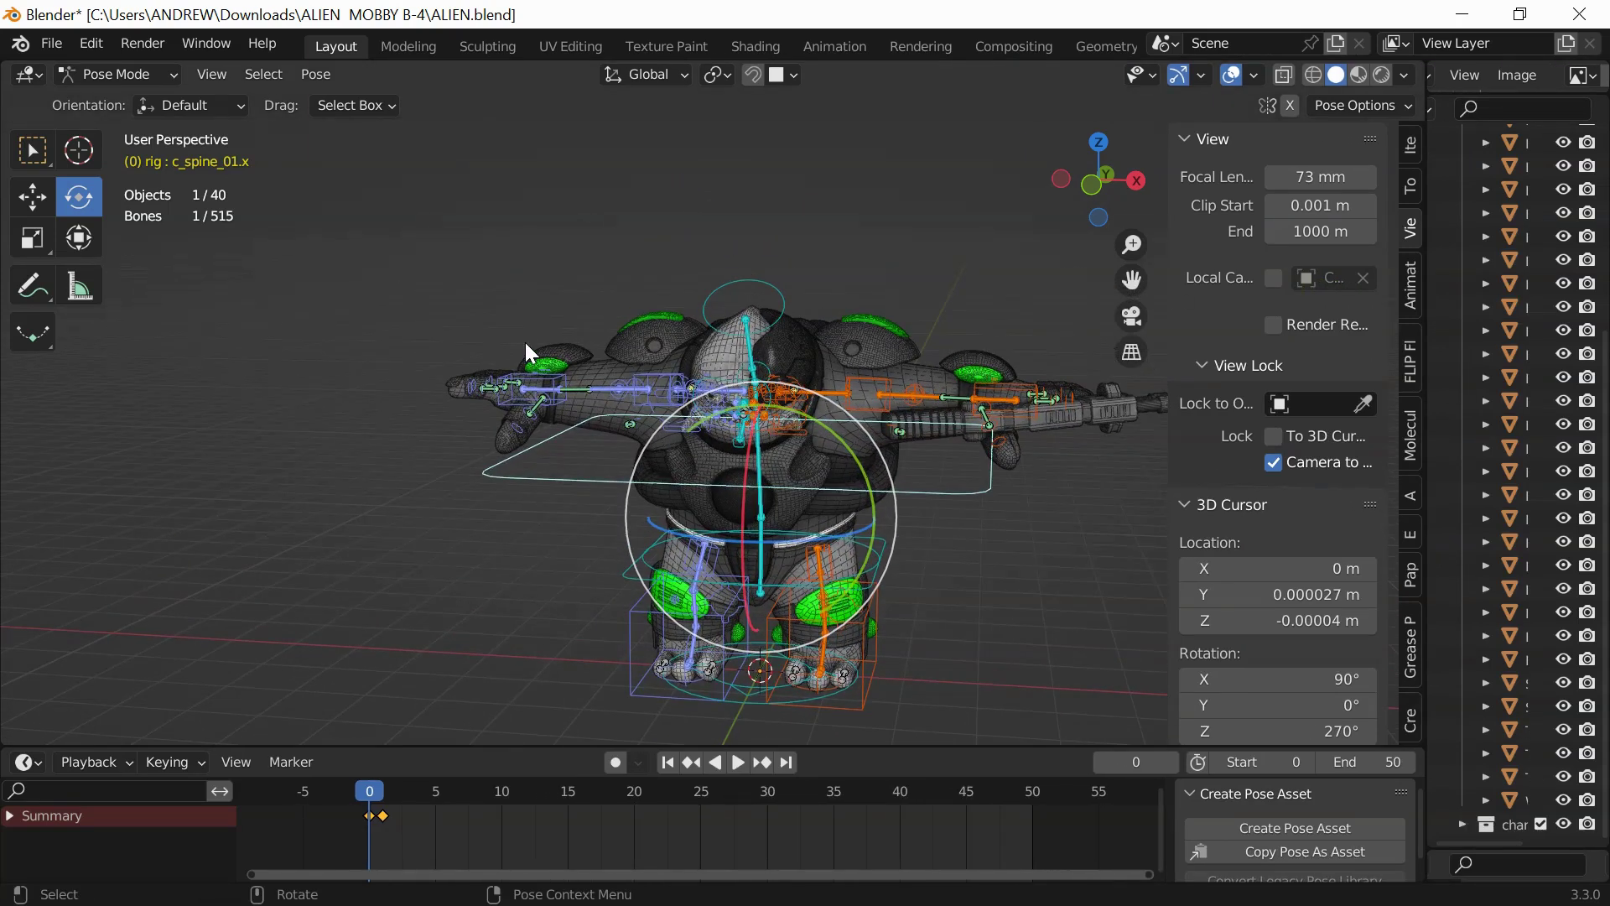
key(ctrl+Tab)
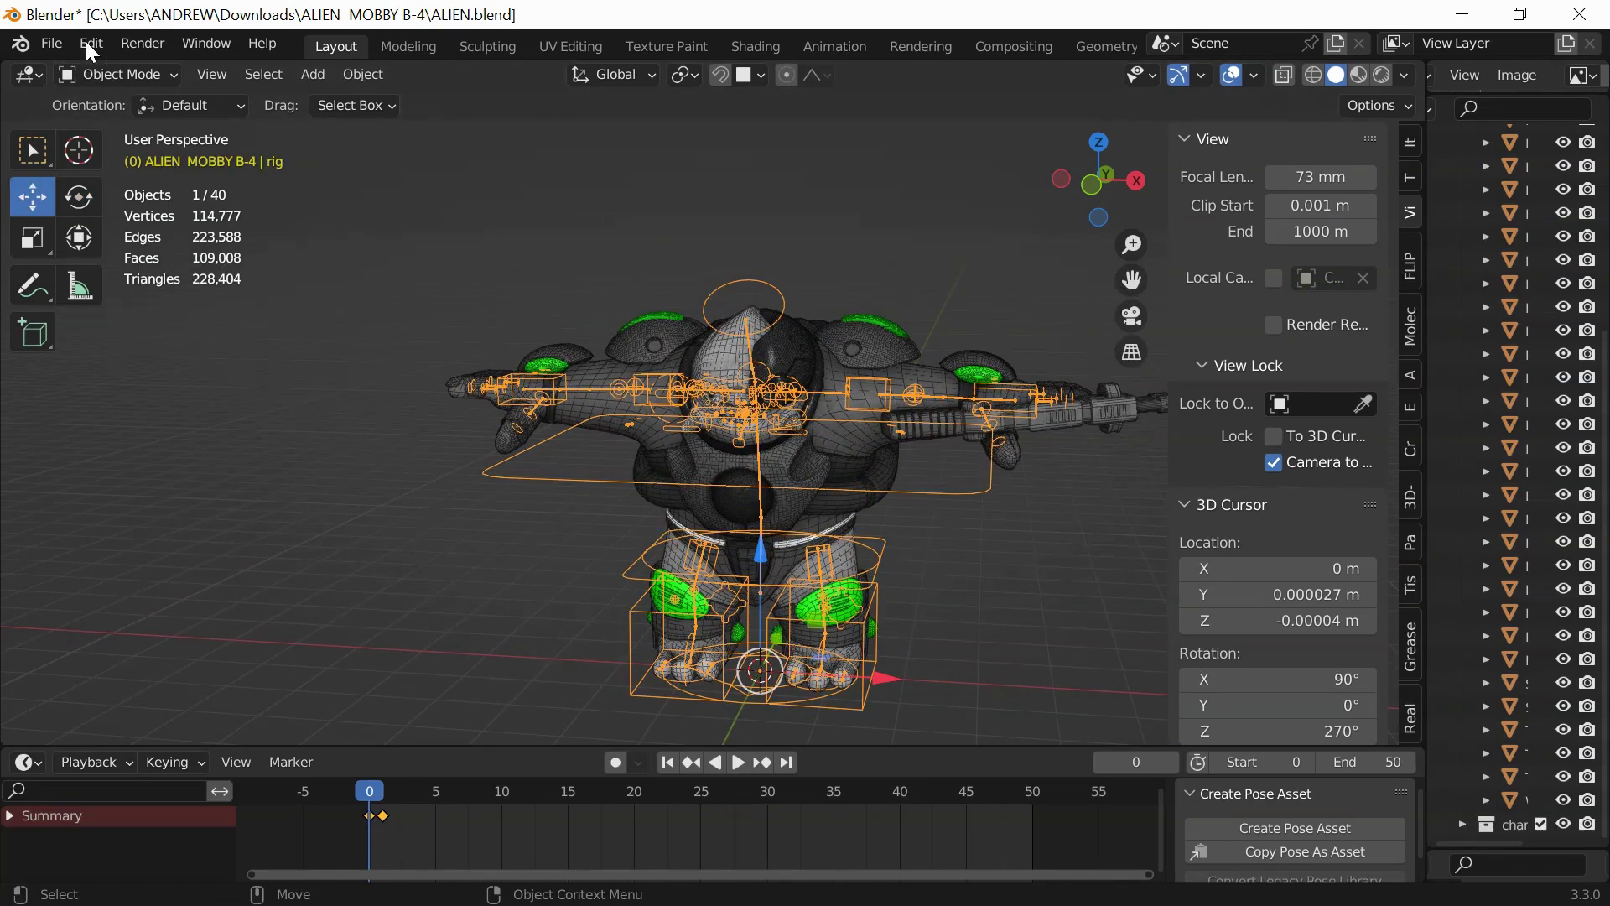
- Start an FBX import and browse to the folder E:\PROJECTS\resources\BVH FILES
click(52, 44)
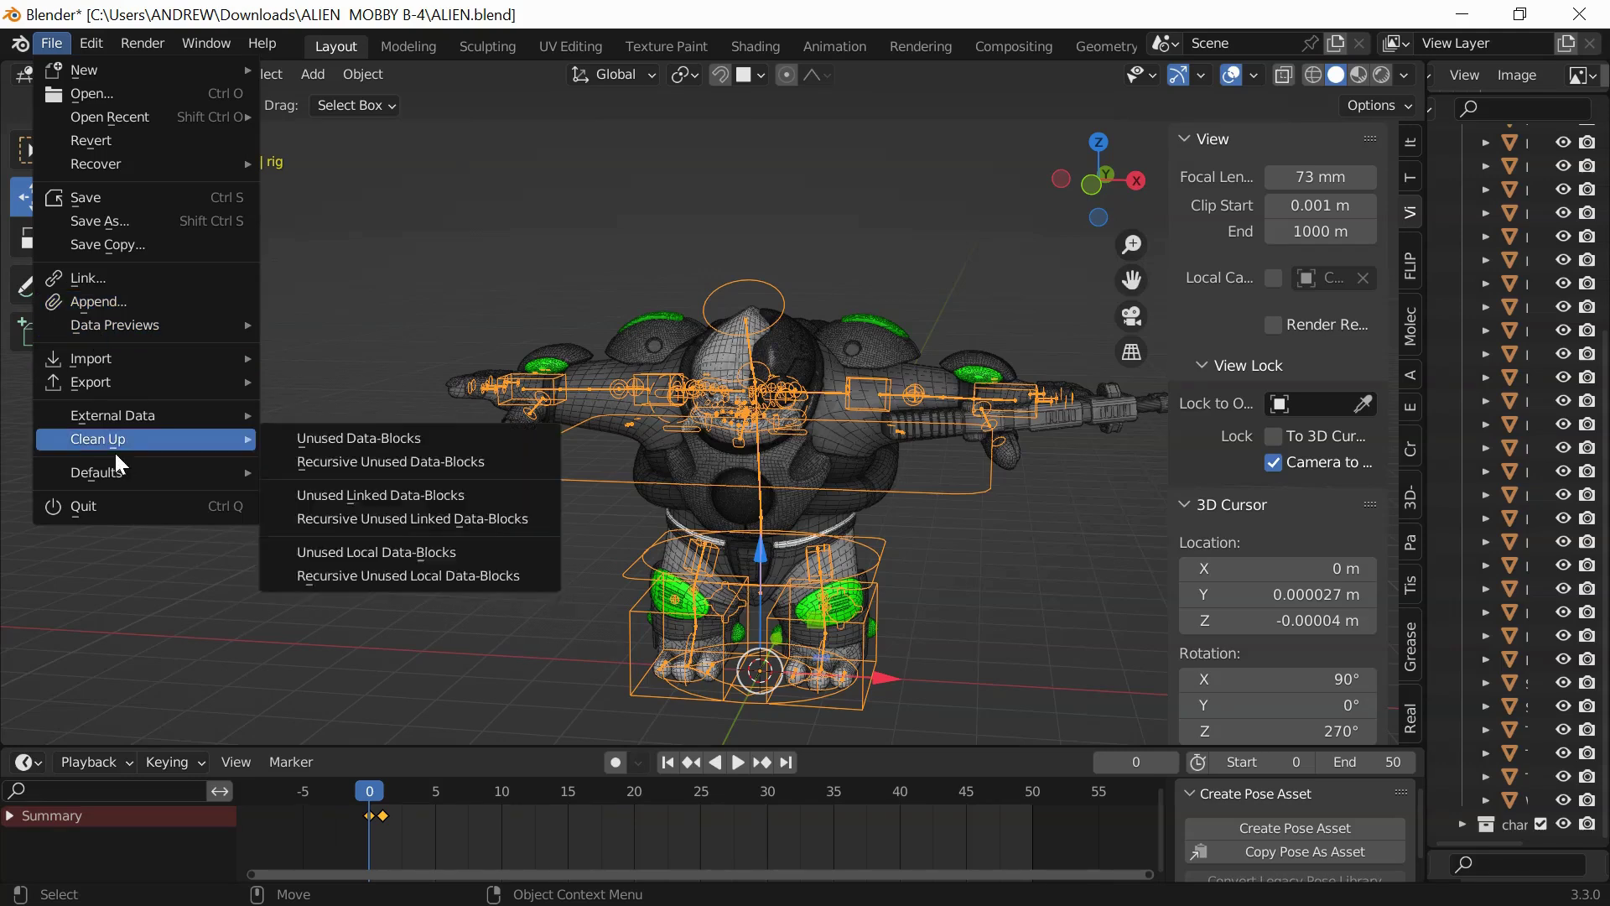
mouse_move(82, 356)
click(302, 591)
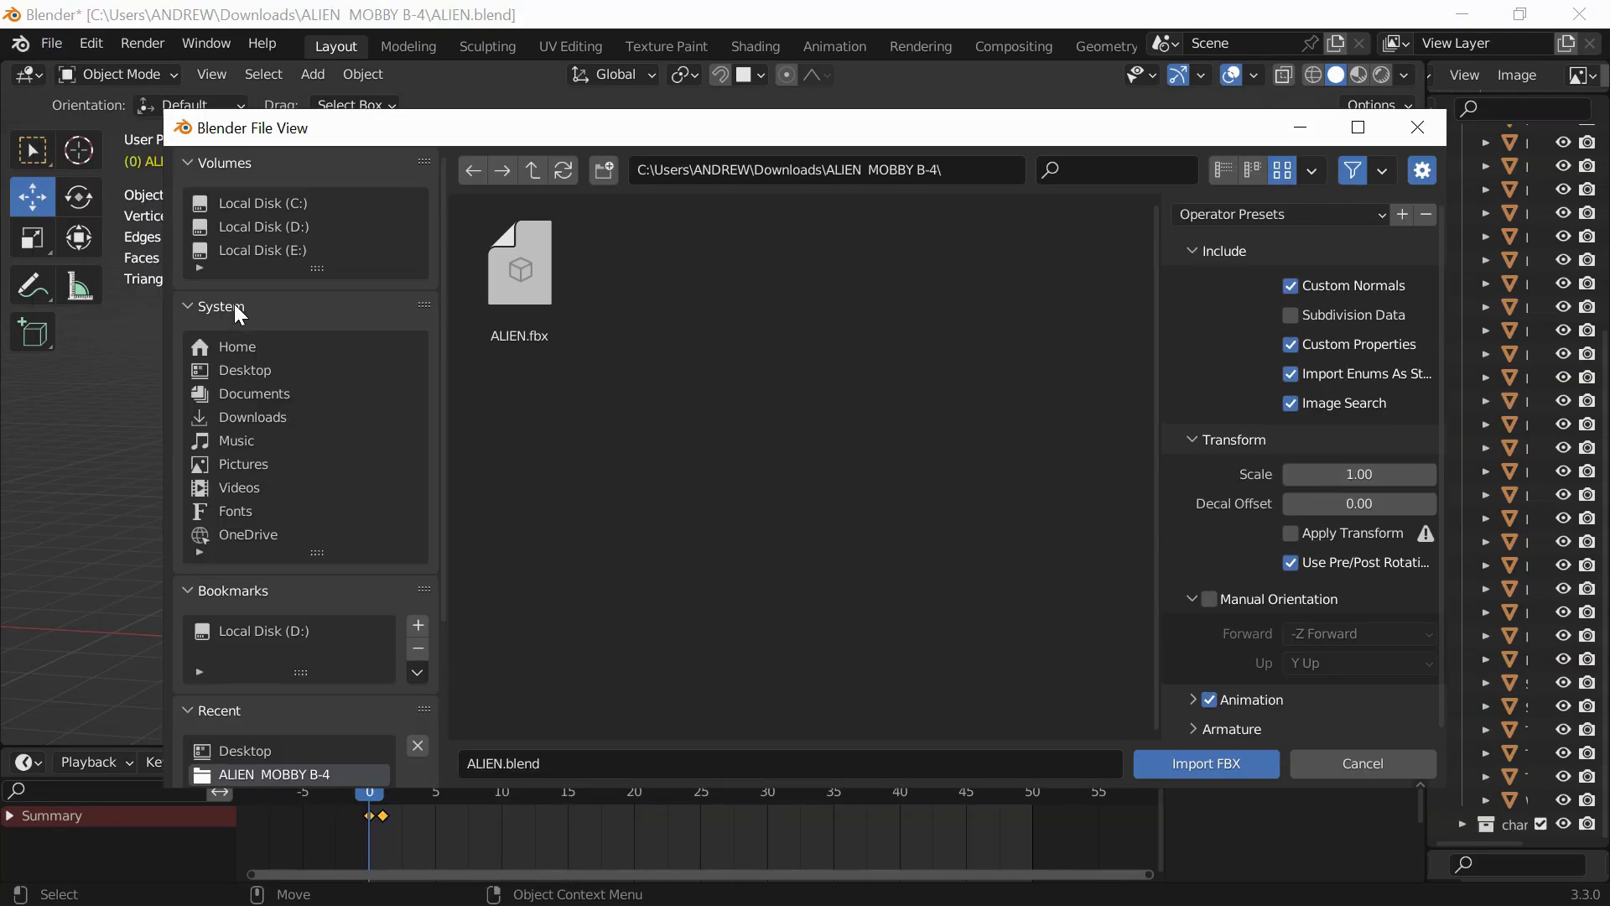
click(267, 249)
click(776, 285)
double_click(775, 279)
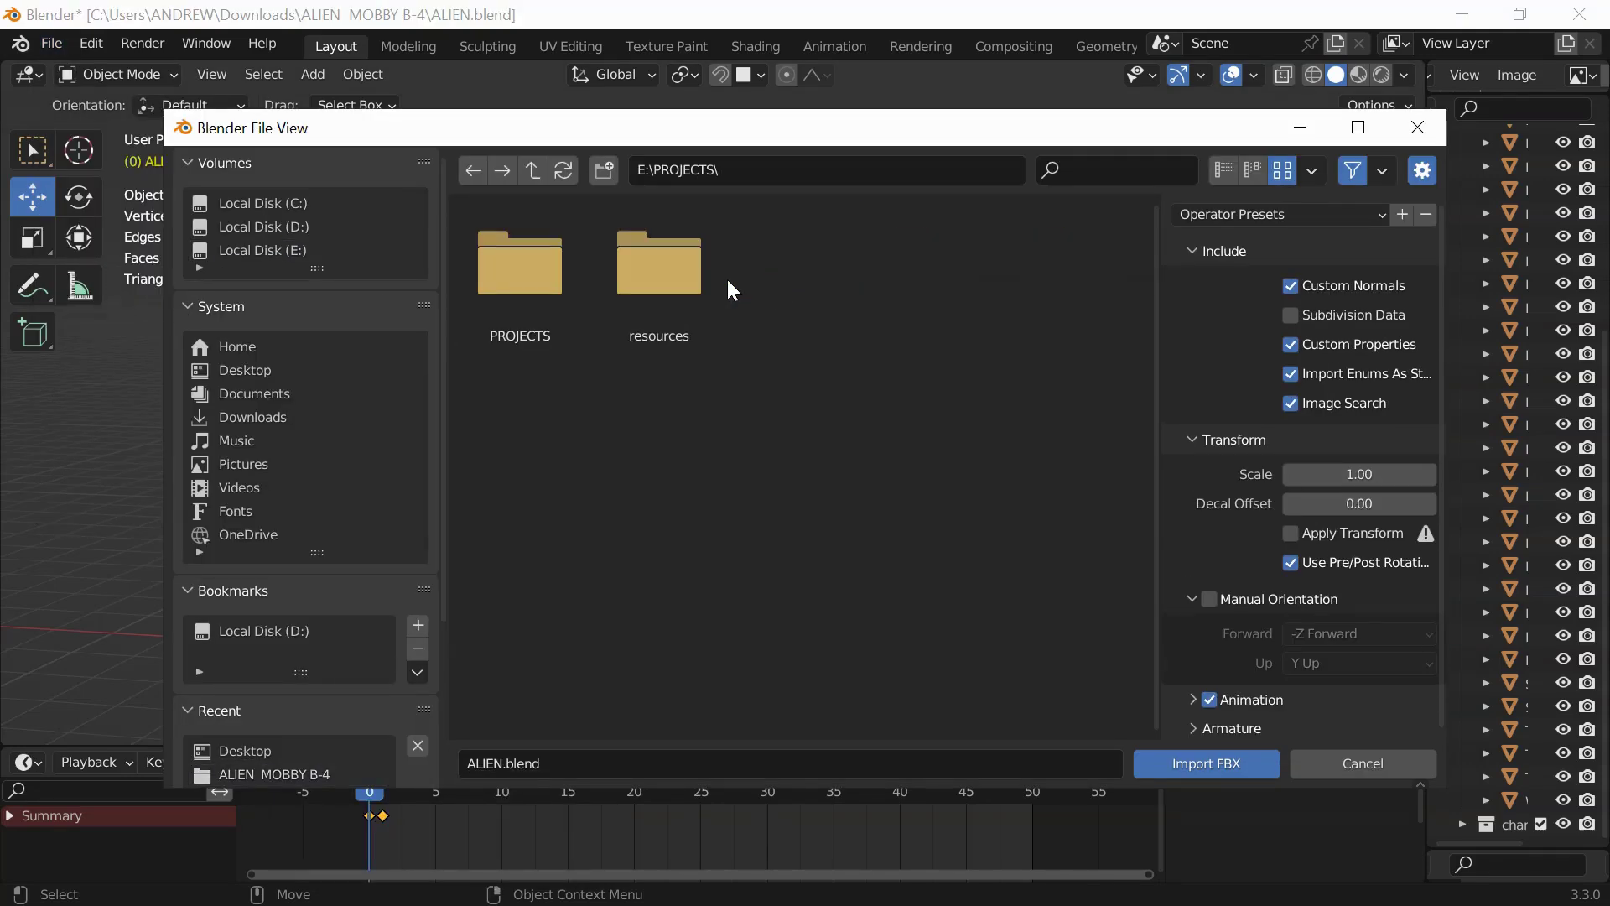
double_click(675, 279)
click(491, 285)
double_click(491, 285)
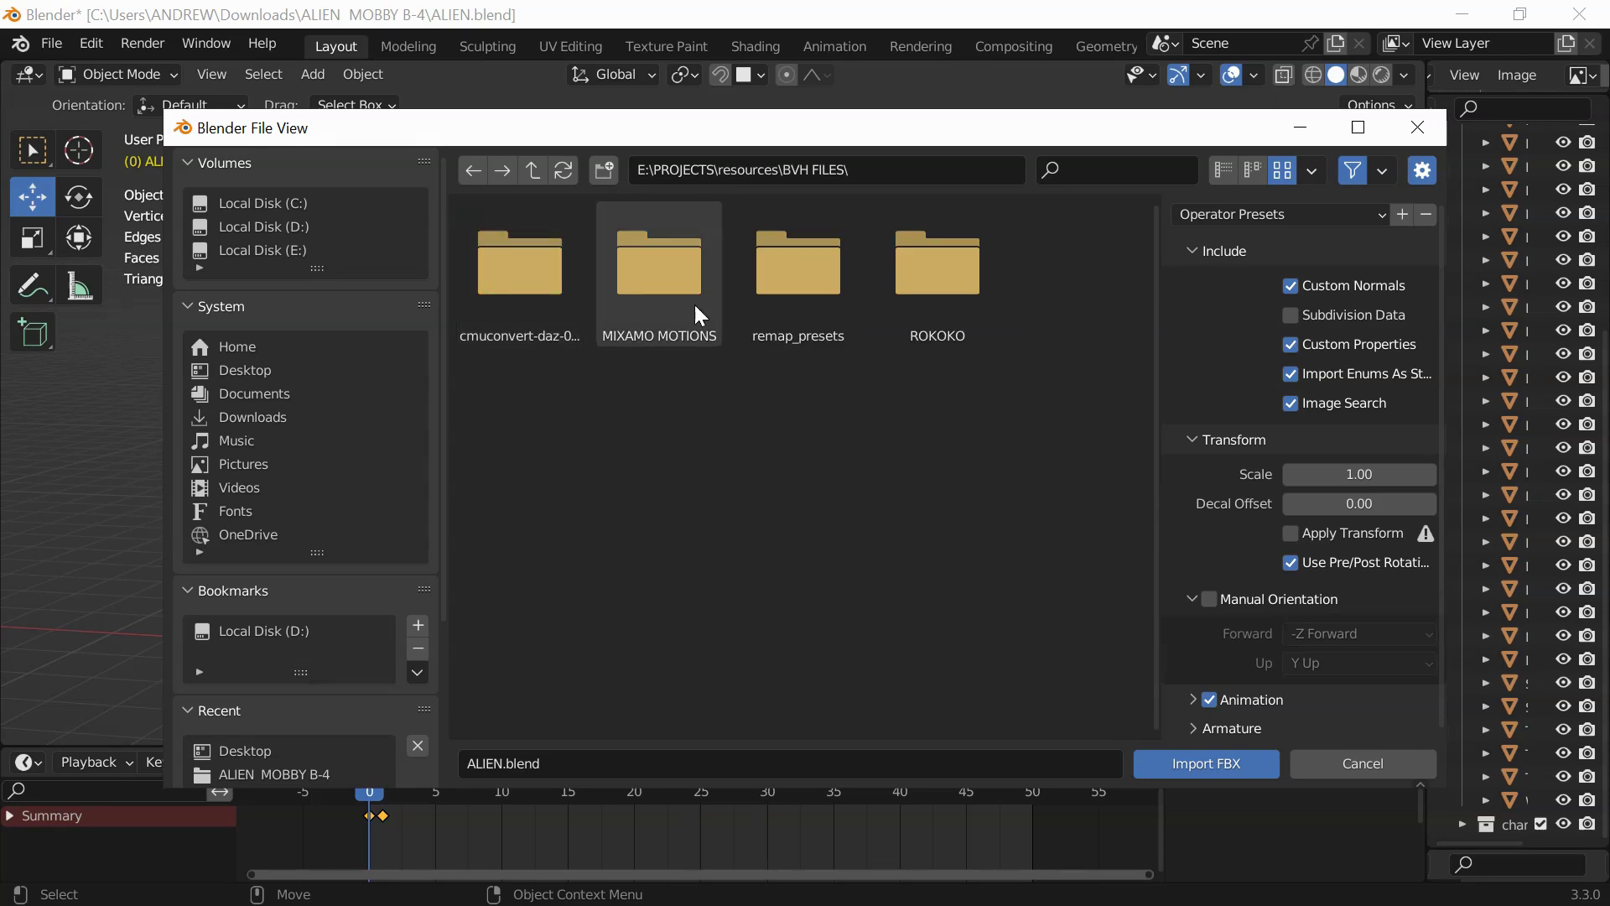
- Import Walking.fbx from the MIXAMO MOTIONS\WALK folder and move its armature to one side of the alien
double_click(646, 303)
click(801, 436)
double_click(802, 436)
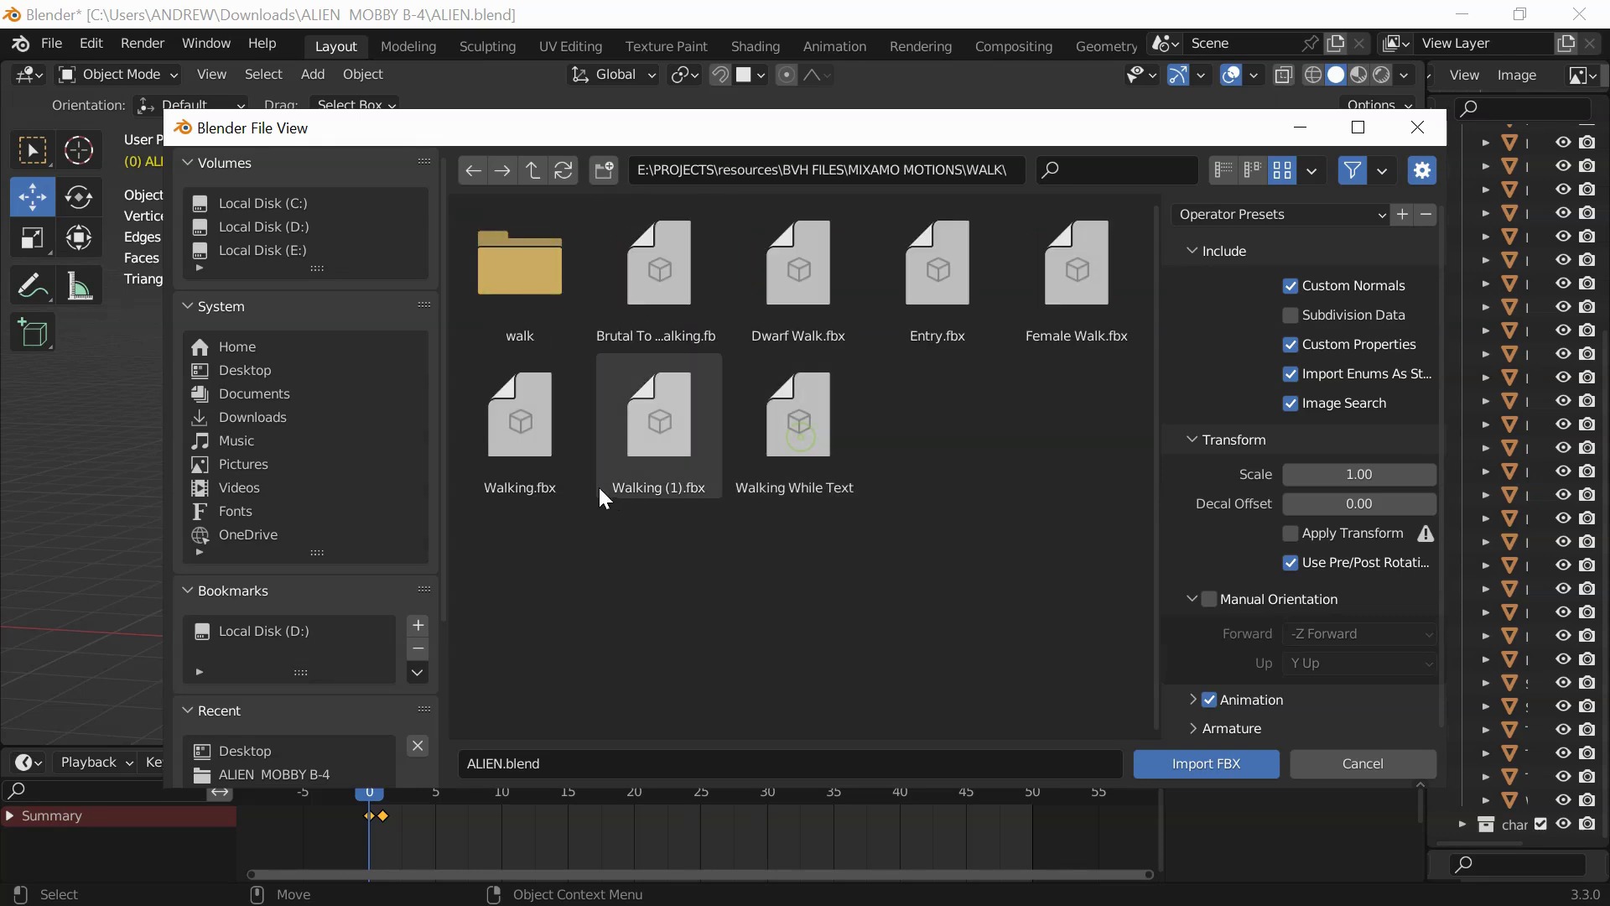
double_click(506, 451)
drag(869, 676, 548, 671)
- Set the end frame of the animation range to 48
click(1395, 760)
click(1386, 760)
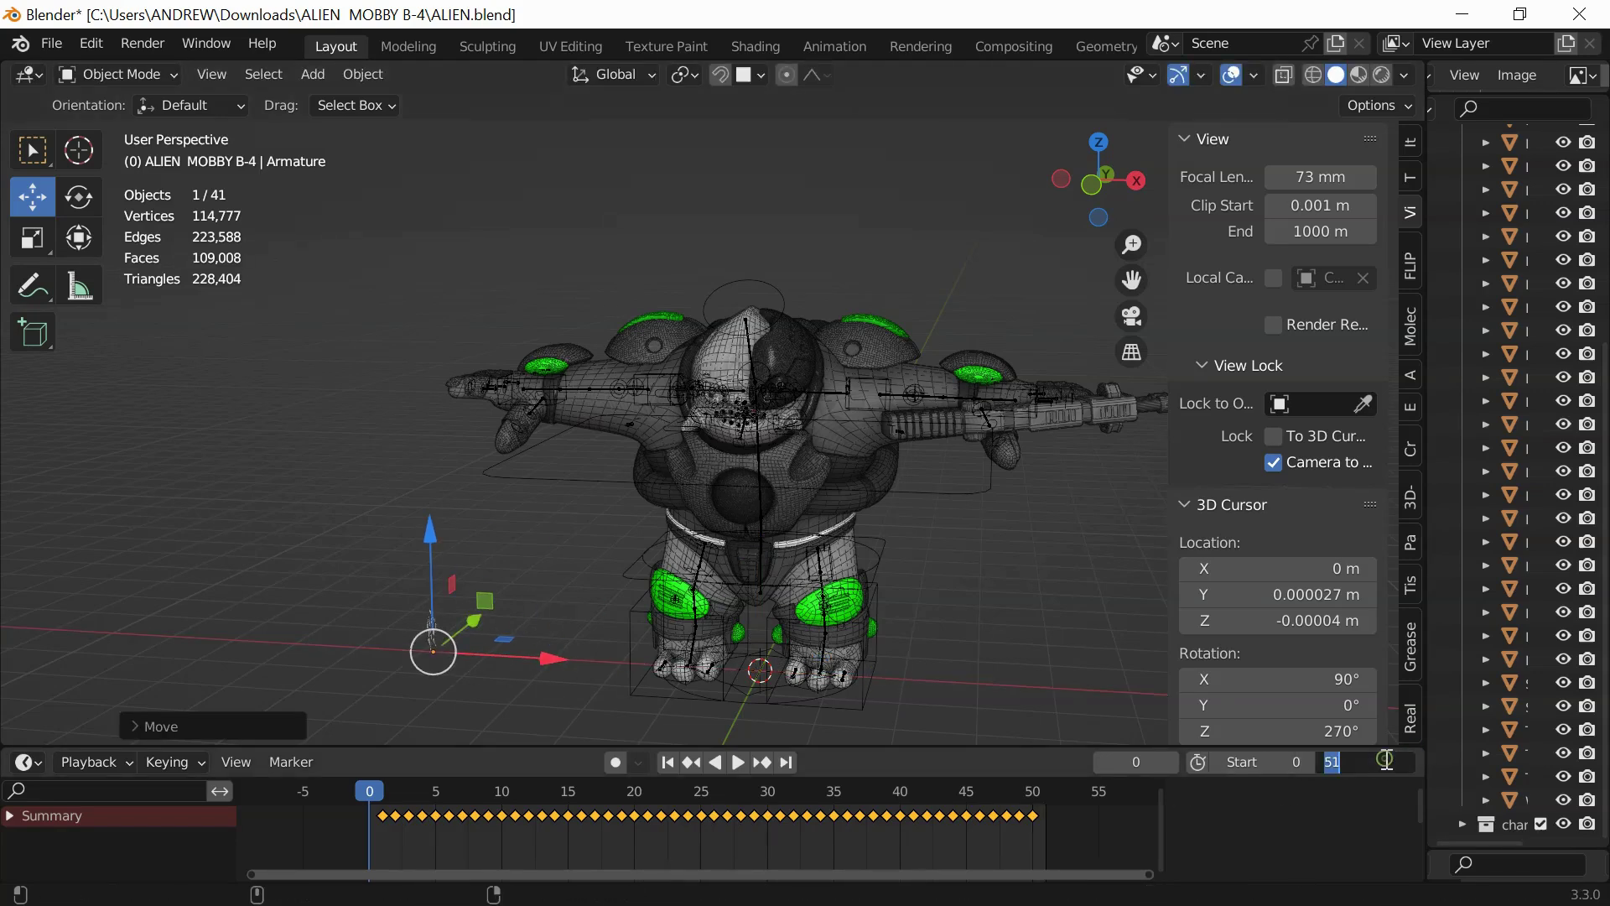
text(48)
key(Return)
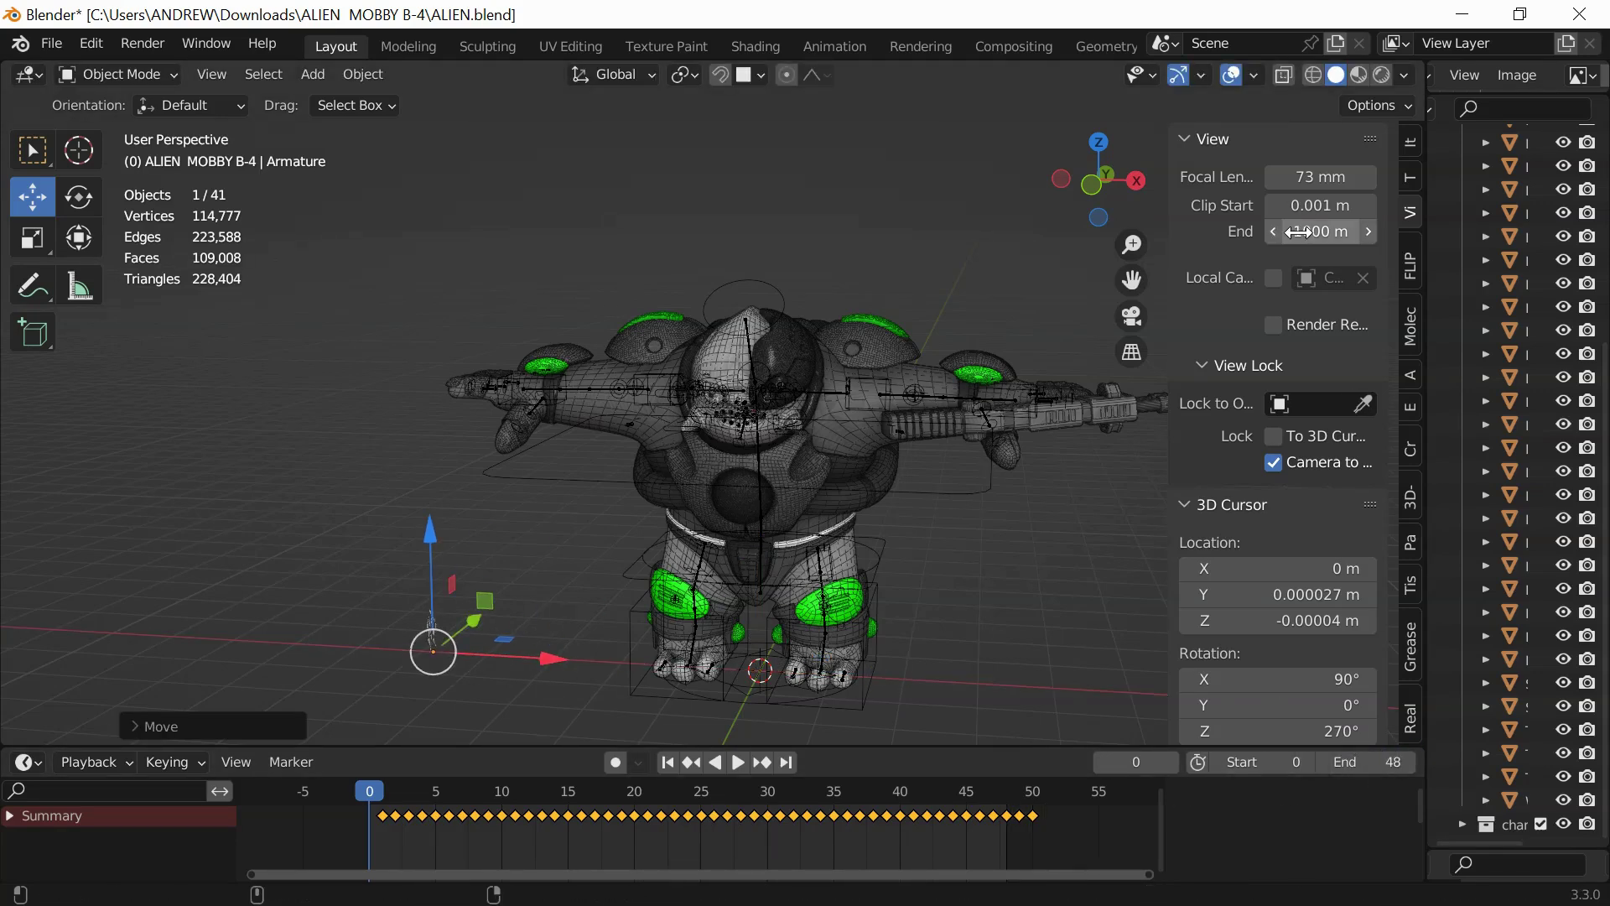
- Set up the Auto-Rig Pro remap from the walking Armature to the alien's rig with Auto Scale, and build the bones list
click(1416, 384)
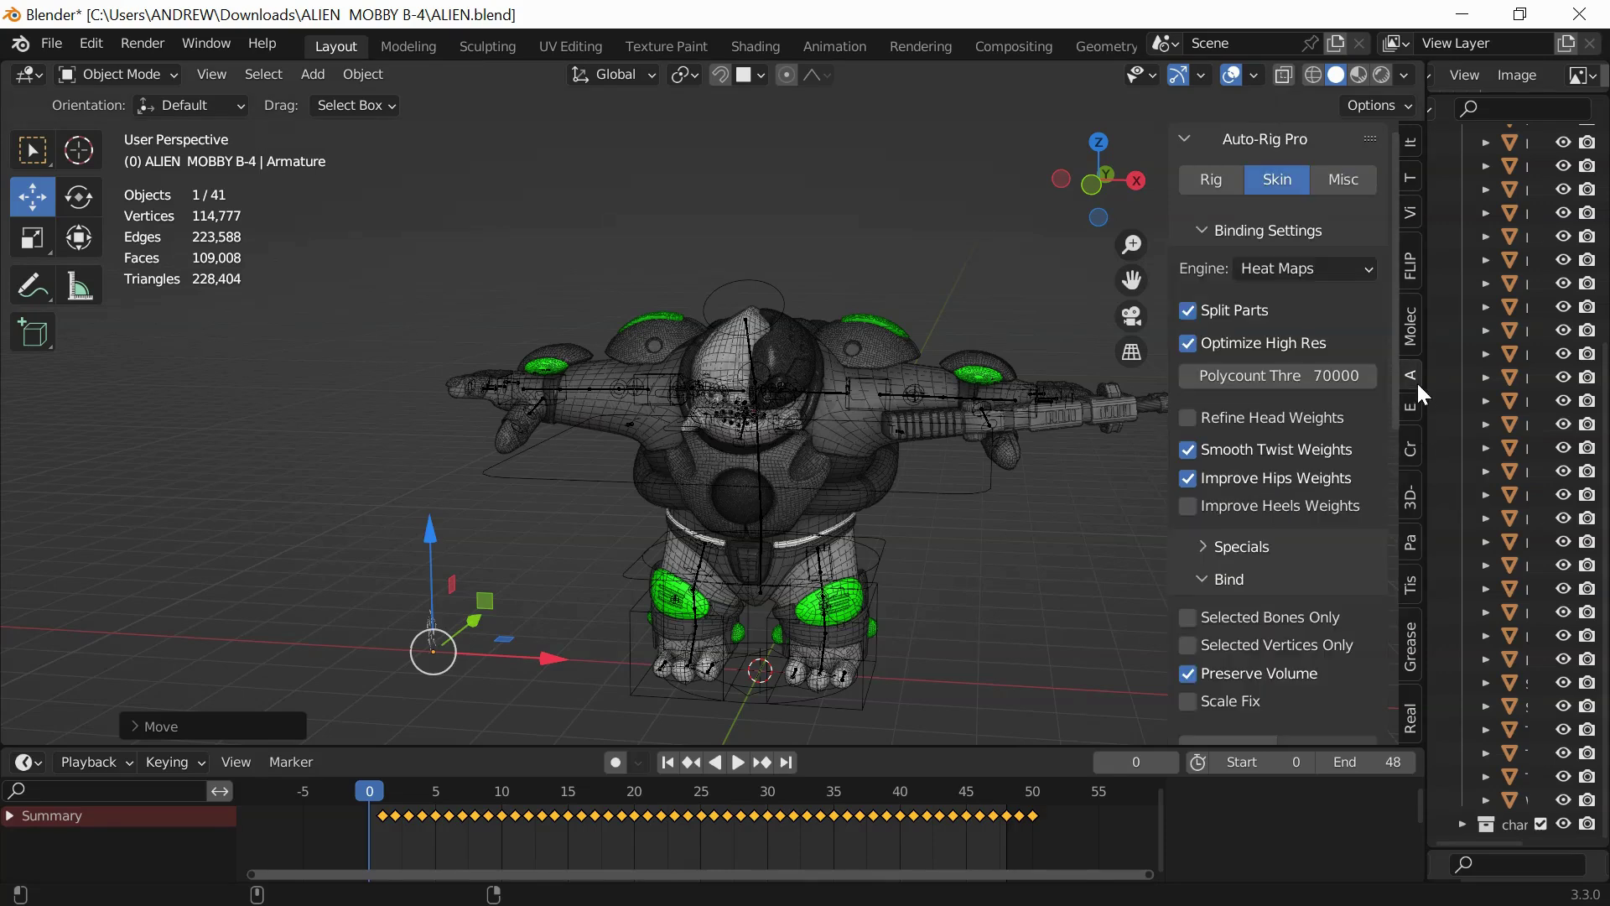
click(1190, 141)
click(1363, 314)
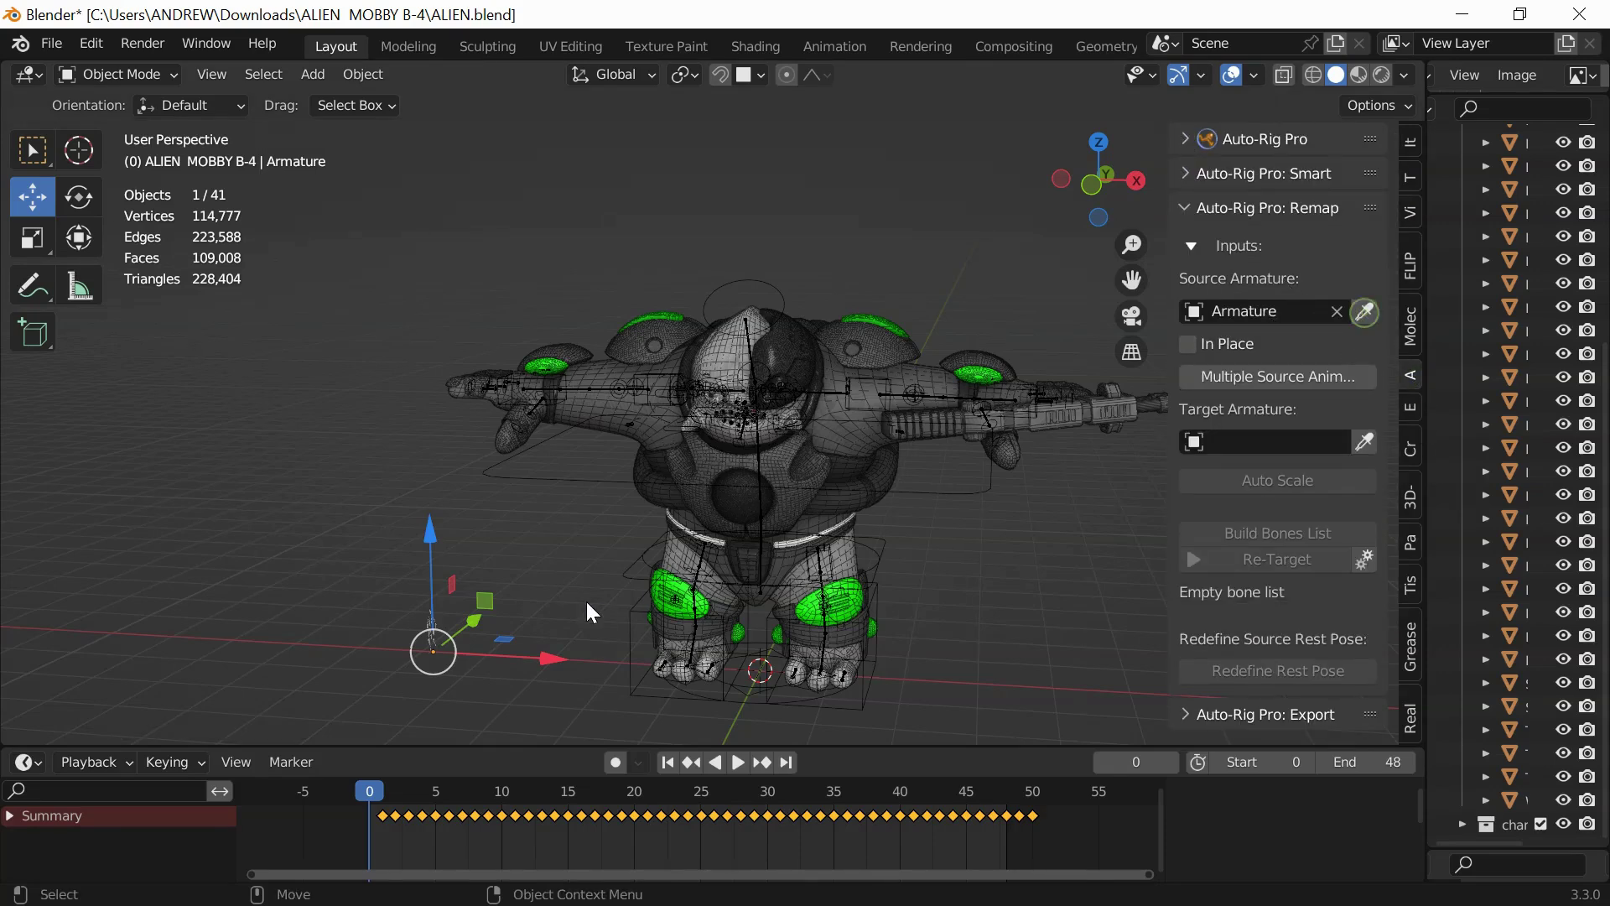
click(696, 597)
click(1364, 441)
click(1256, 492)
click(1204, 531)
- Import the bone mapping preset from the E:\PROJECTS\resources\BVH FILES\remap_presets folder
scroll(1301, 347, down, 1)
scroll(1226, 605, down, 12)
click(1189, 652)
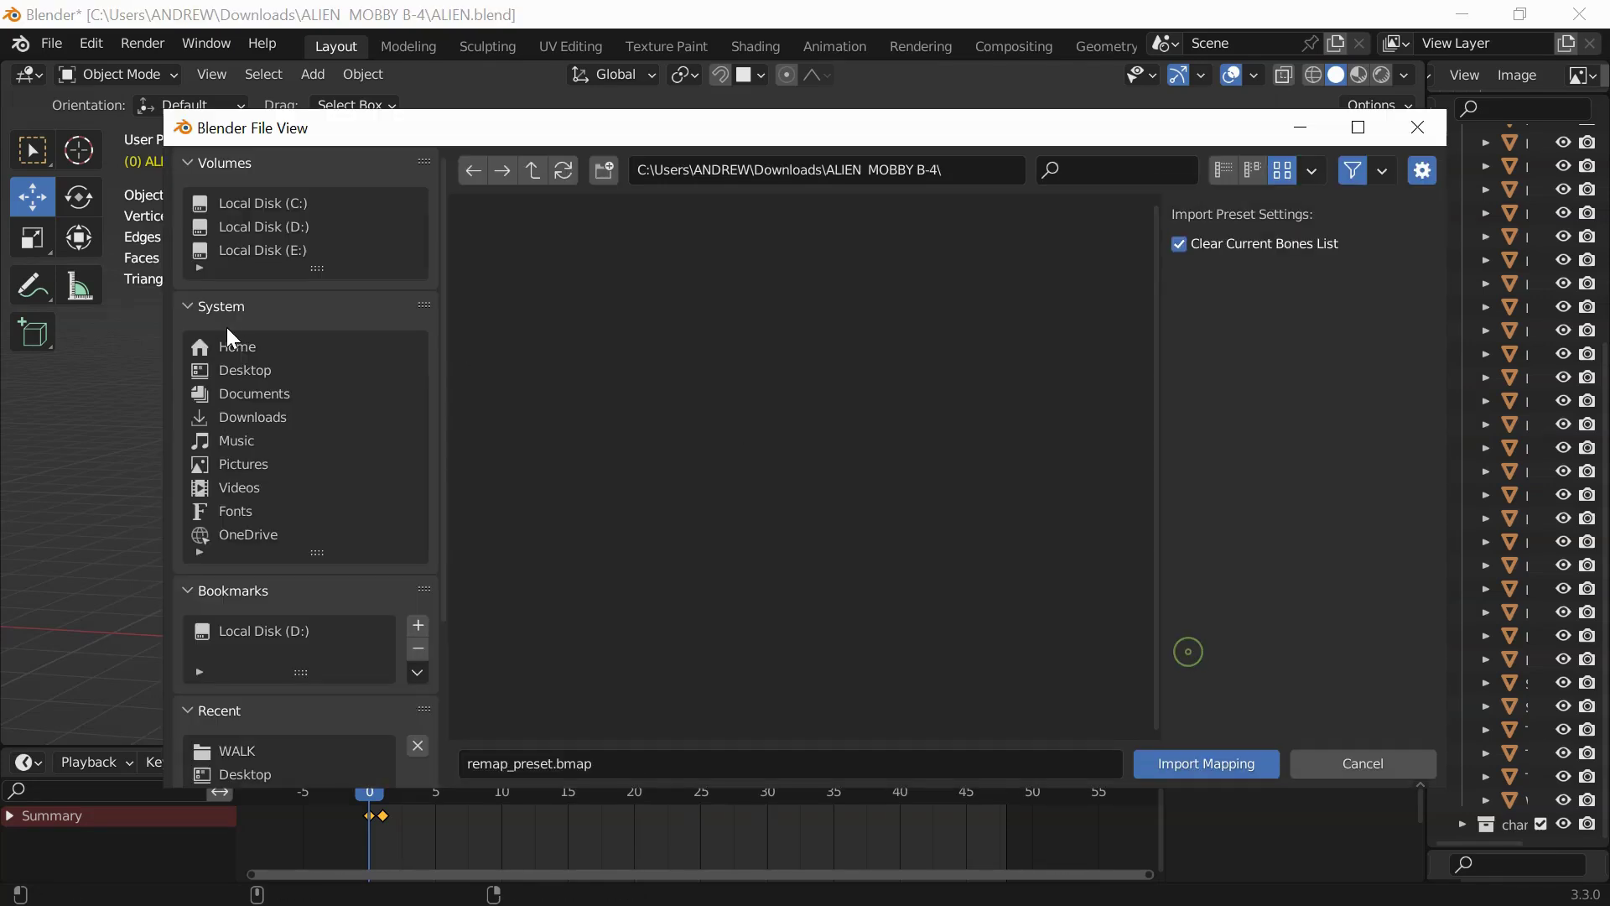
click(261, 250)
double_click(842, 285)
click(691, 286)
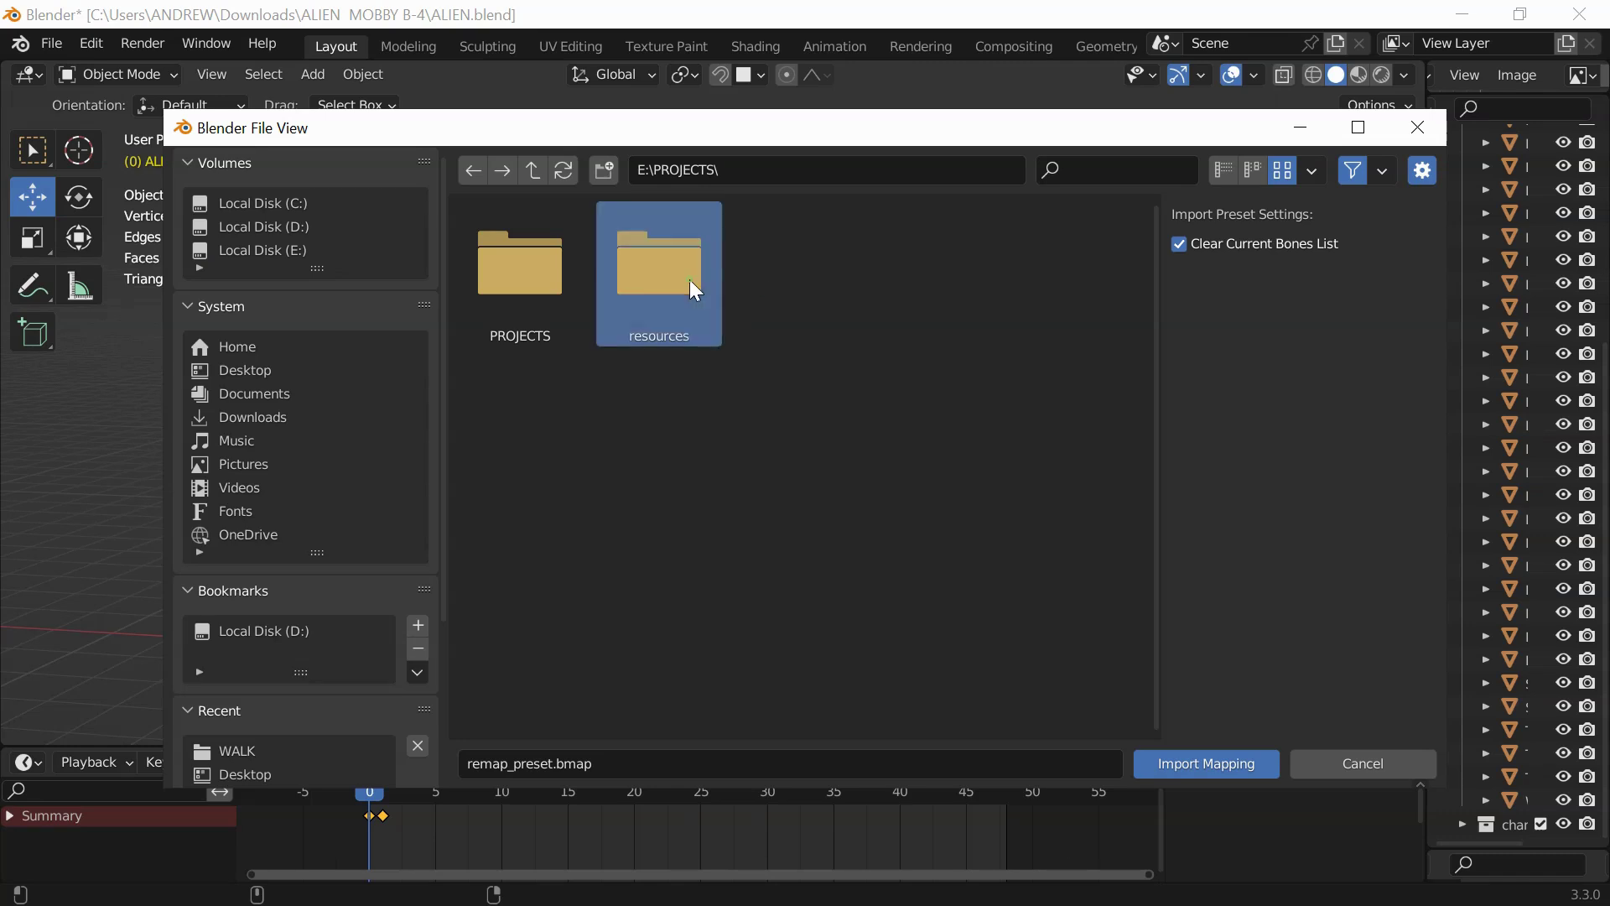
double_click(693, 289)
double_click(503, 283)
click(776, 281)
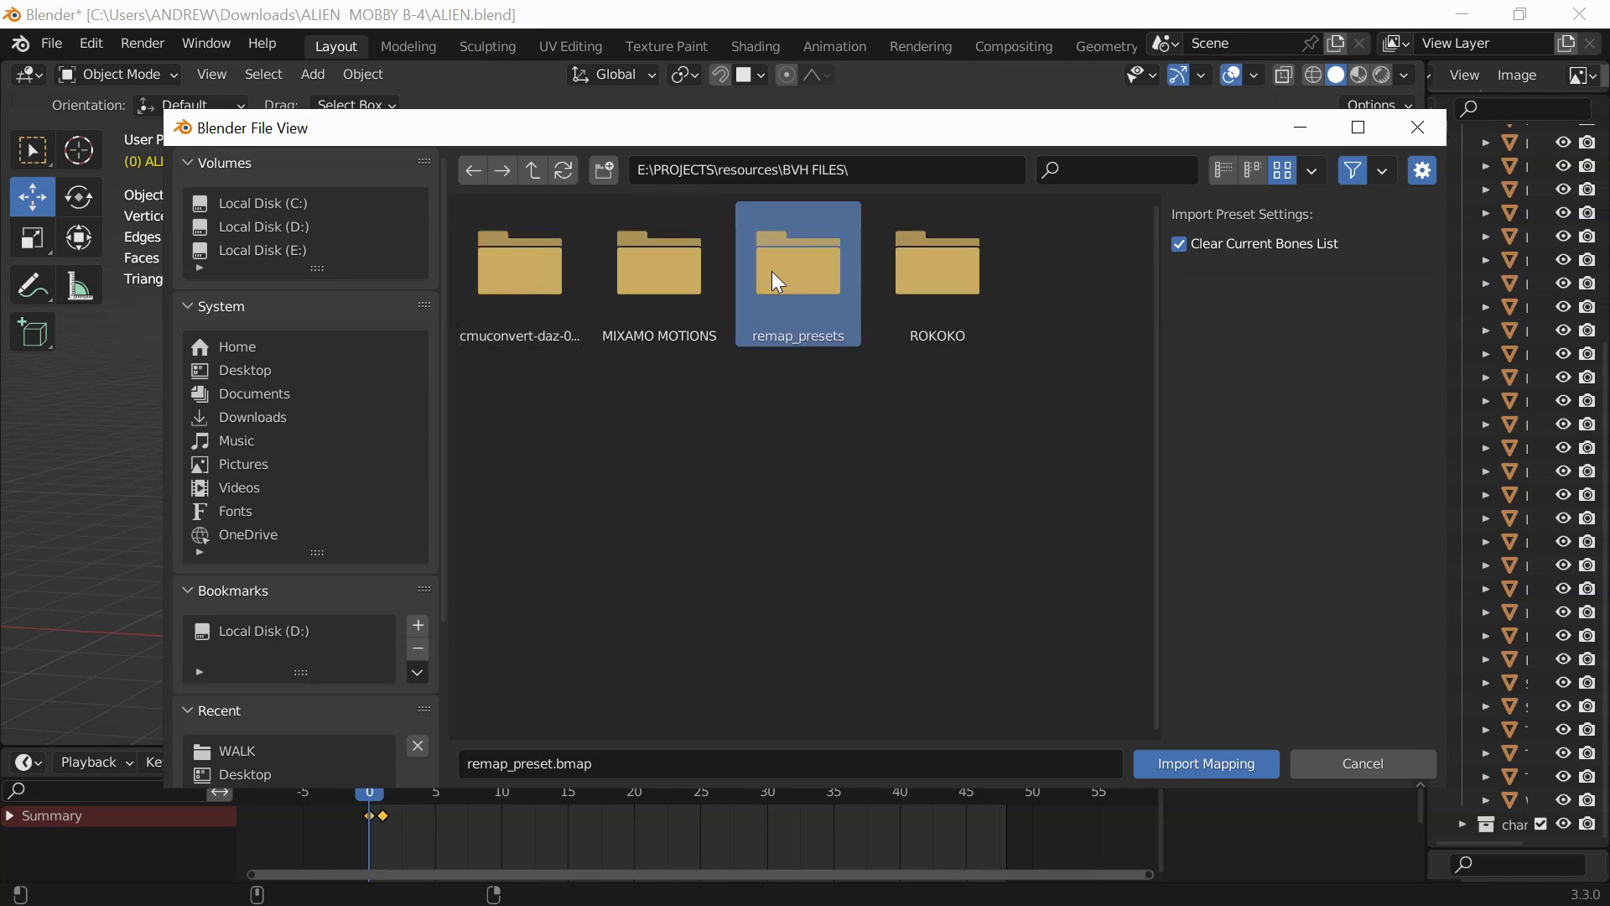
double_click(771, 270)
click(783, 272)
double_click(780, 284)
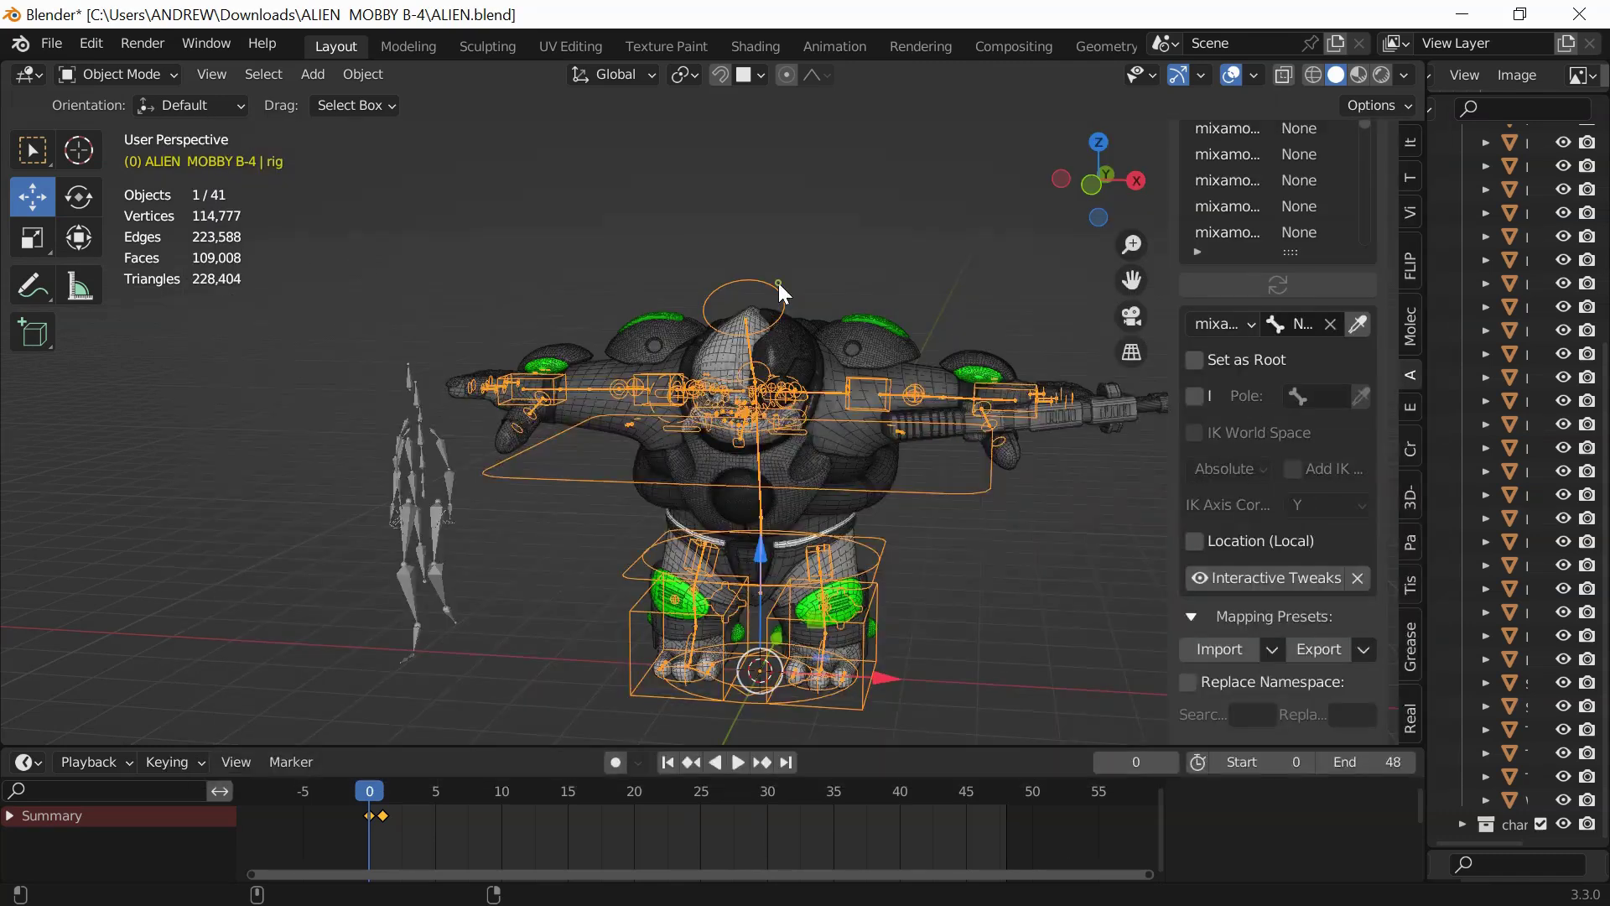
- In Pose Mode, assign c_root_master.x as target of the highlighted mixamo source bone and set it as root
key(ctrl+Tab)
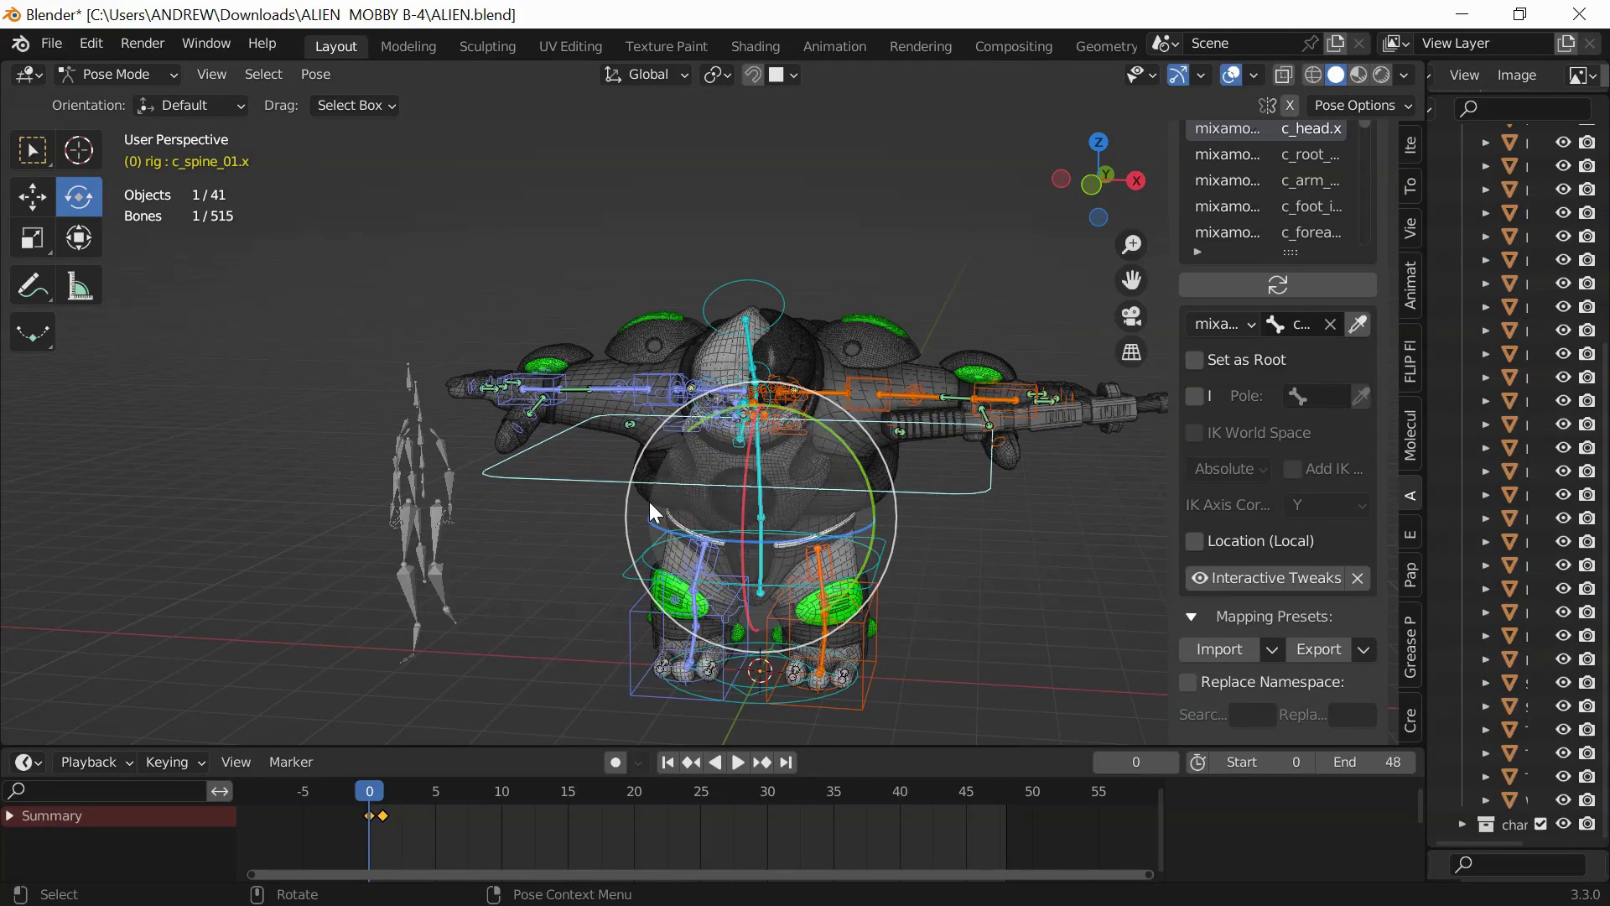
click(622, 578)
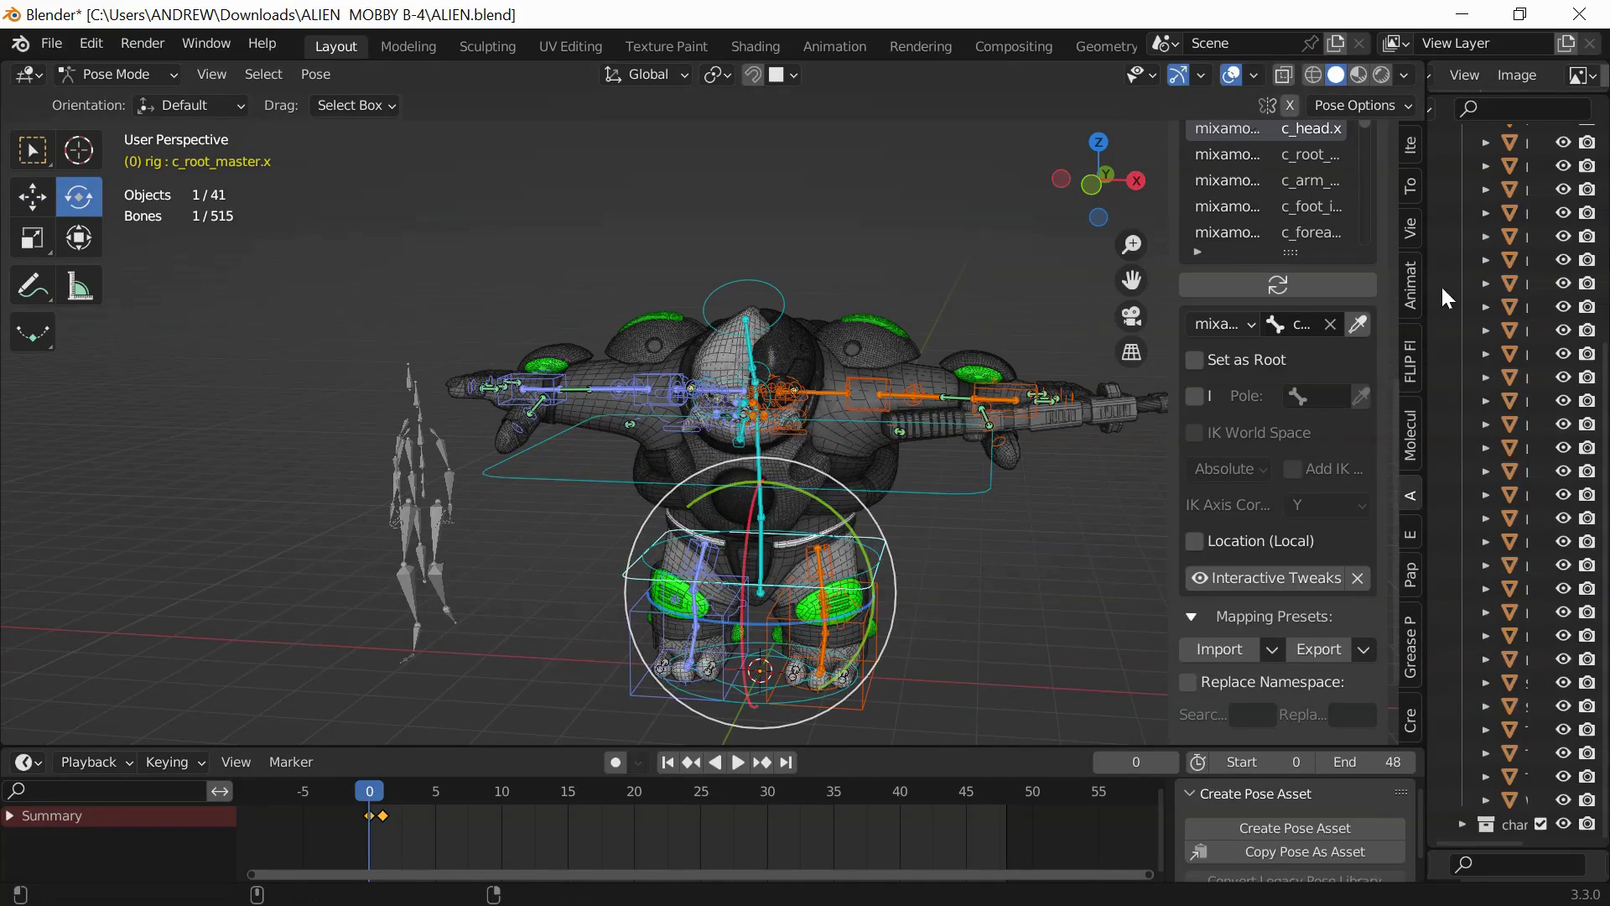
click(1359, 324)
click(1194, 359)
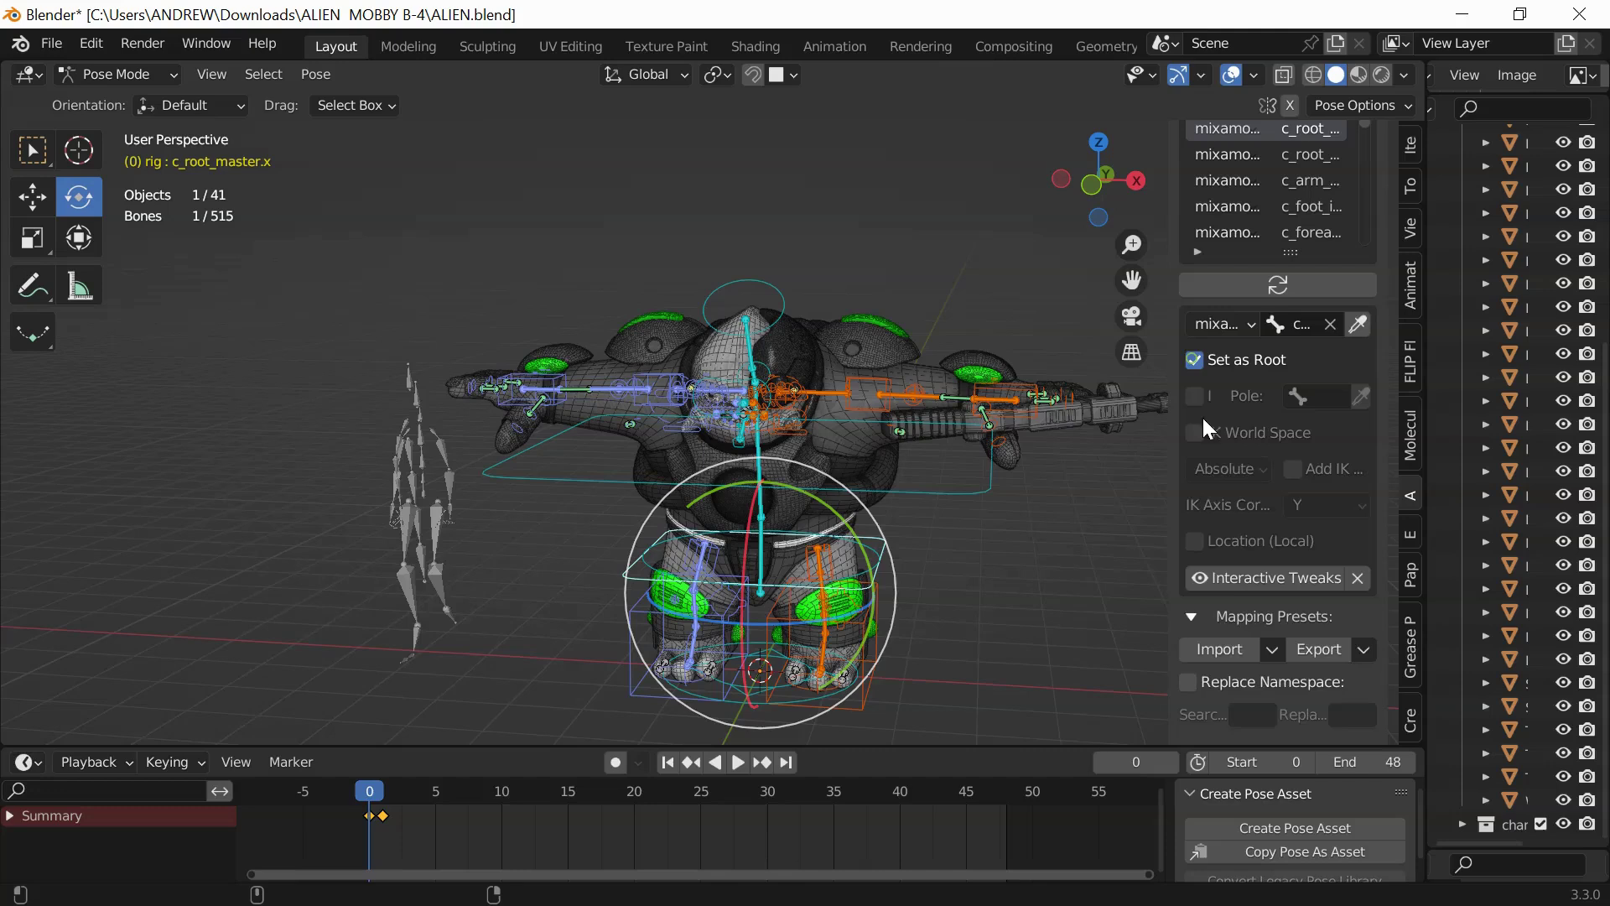
- Re-target the walk animation to the alien rig for frames 1 to 50 with linear keyframe interpolation
scroll(1254, 352, up, 3)
click(1272, 157)
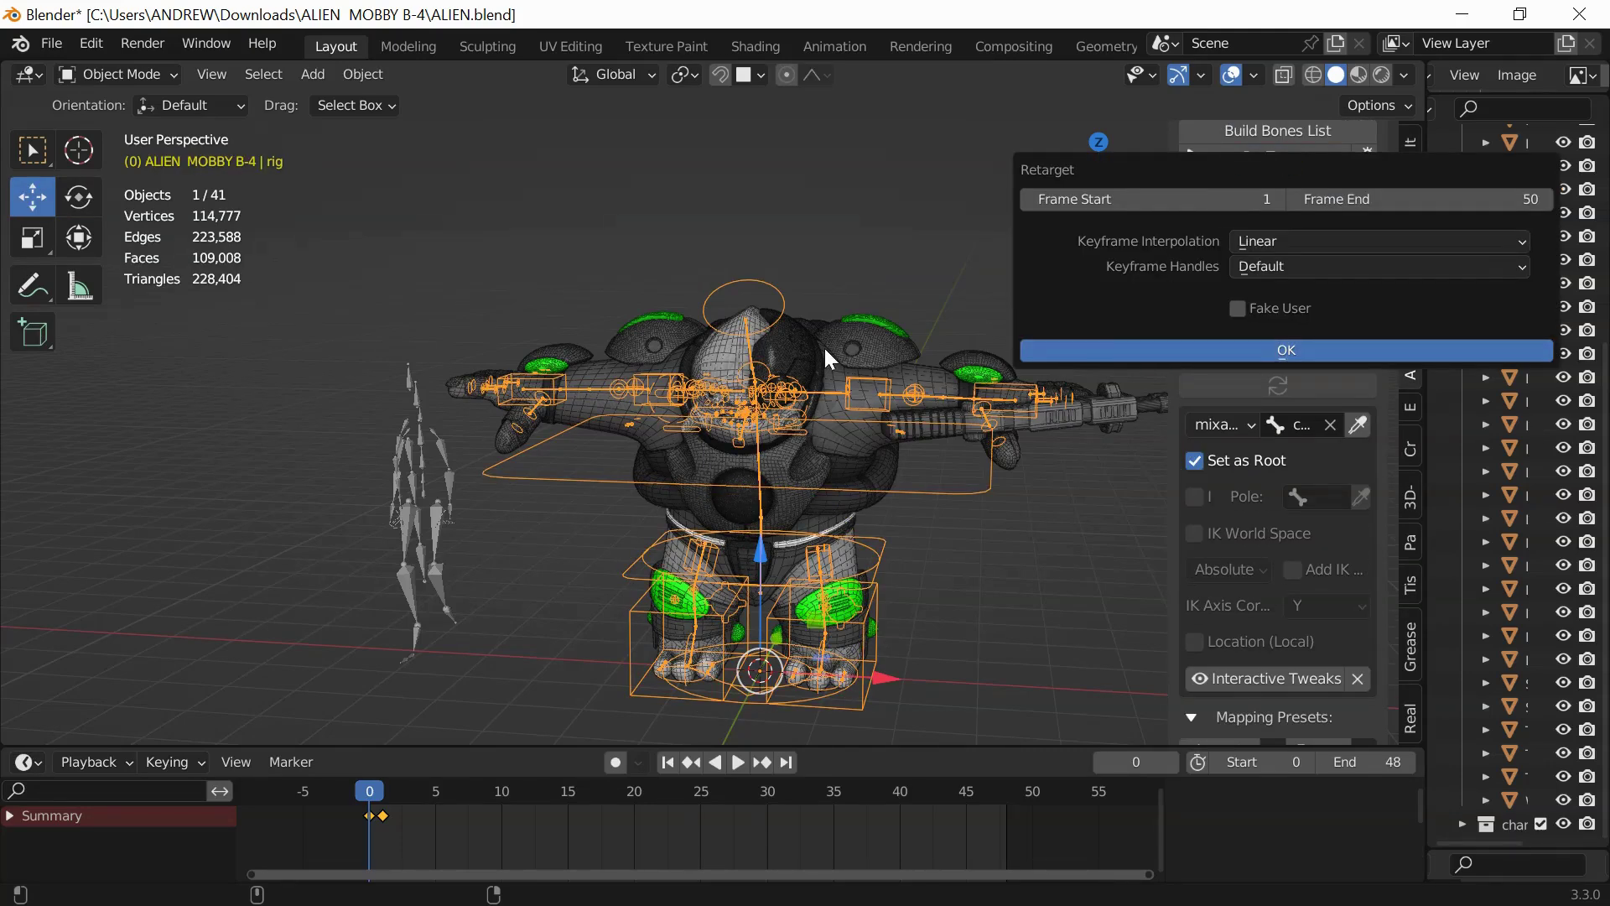
key(Return)
- In Pose Mode, select the c_shoulder.l and c_shoulder.r controllers at the mouth and delete their keyframes
key(ctrl+Tab)
scroll(792, 337, up, 7)
middle_drag(792, 337, 754, 251)
scroll(755, 251, up, 3)
middle_drag(671, 285, 698, 329)
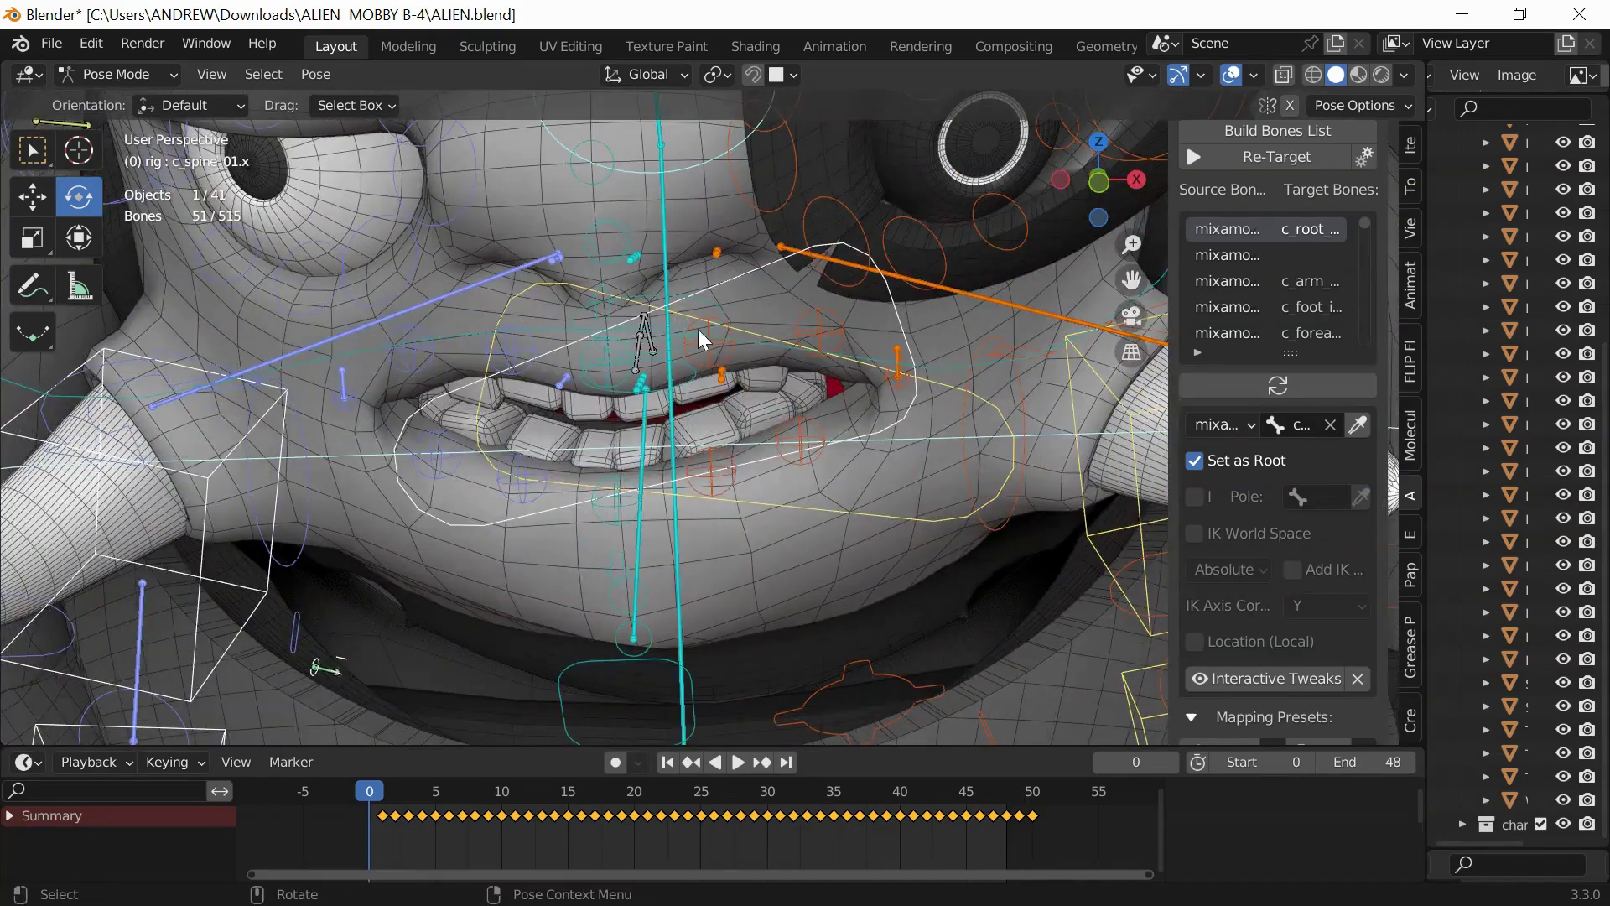
click(723, 284)
shift+click(752, 344)
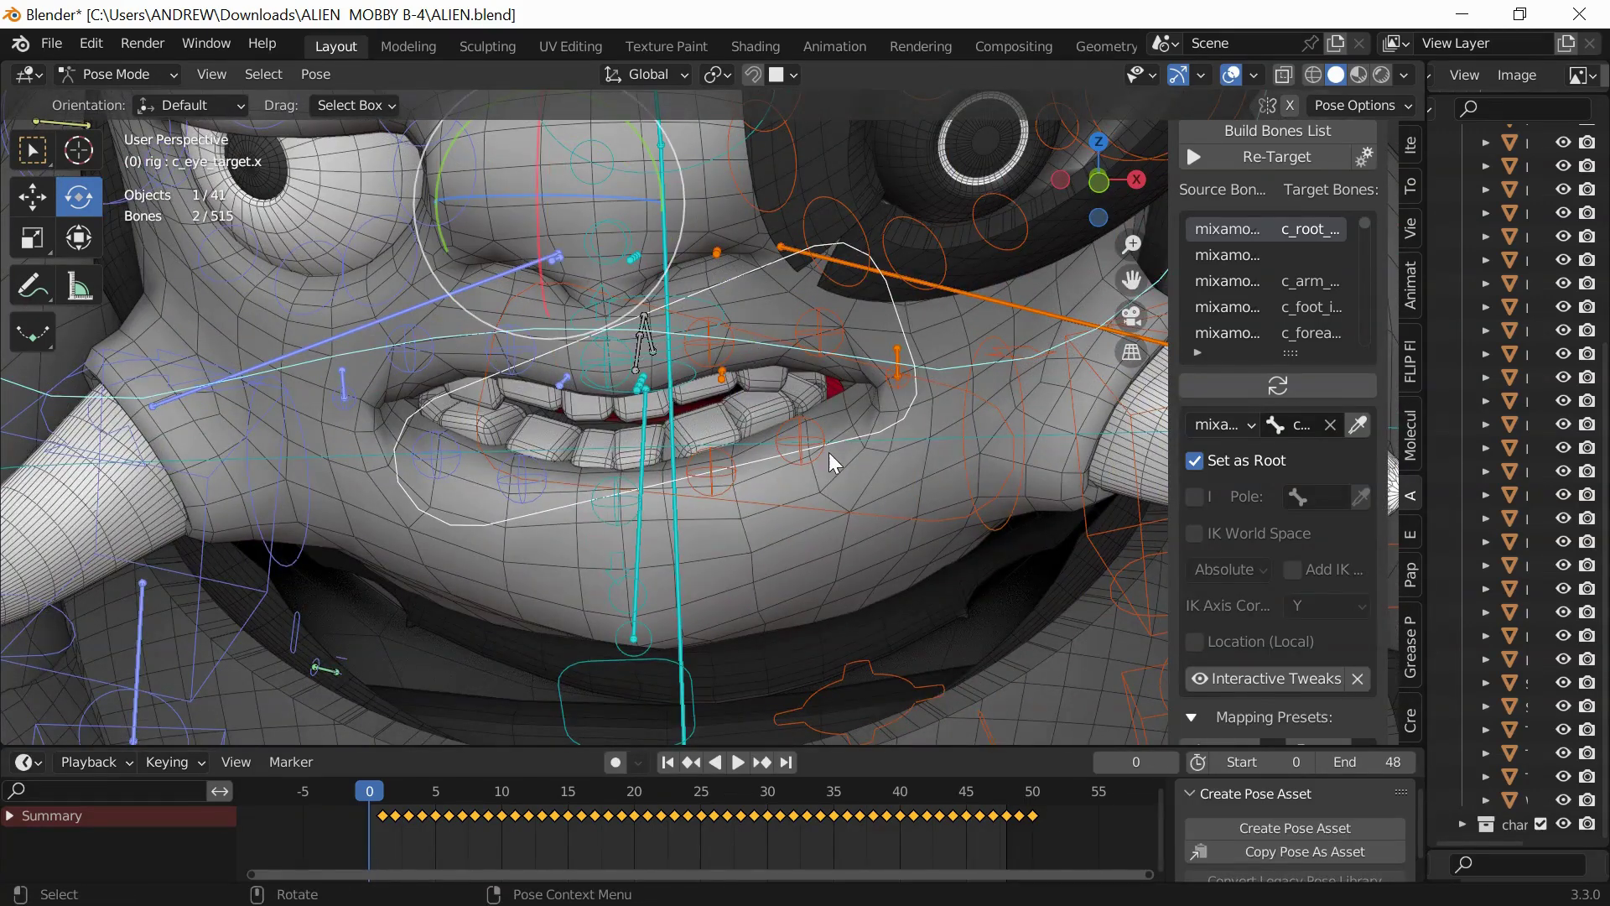
click(839, 510)
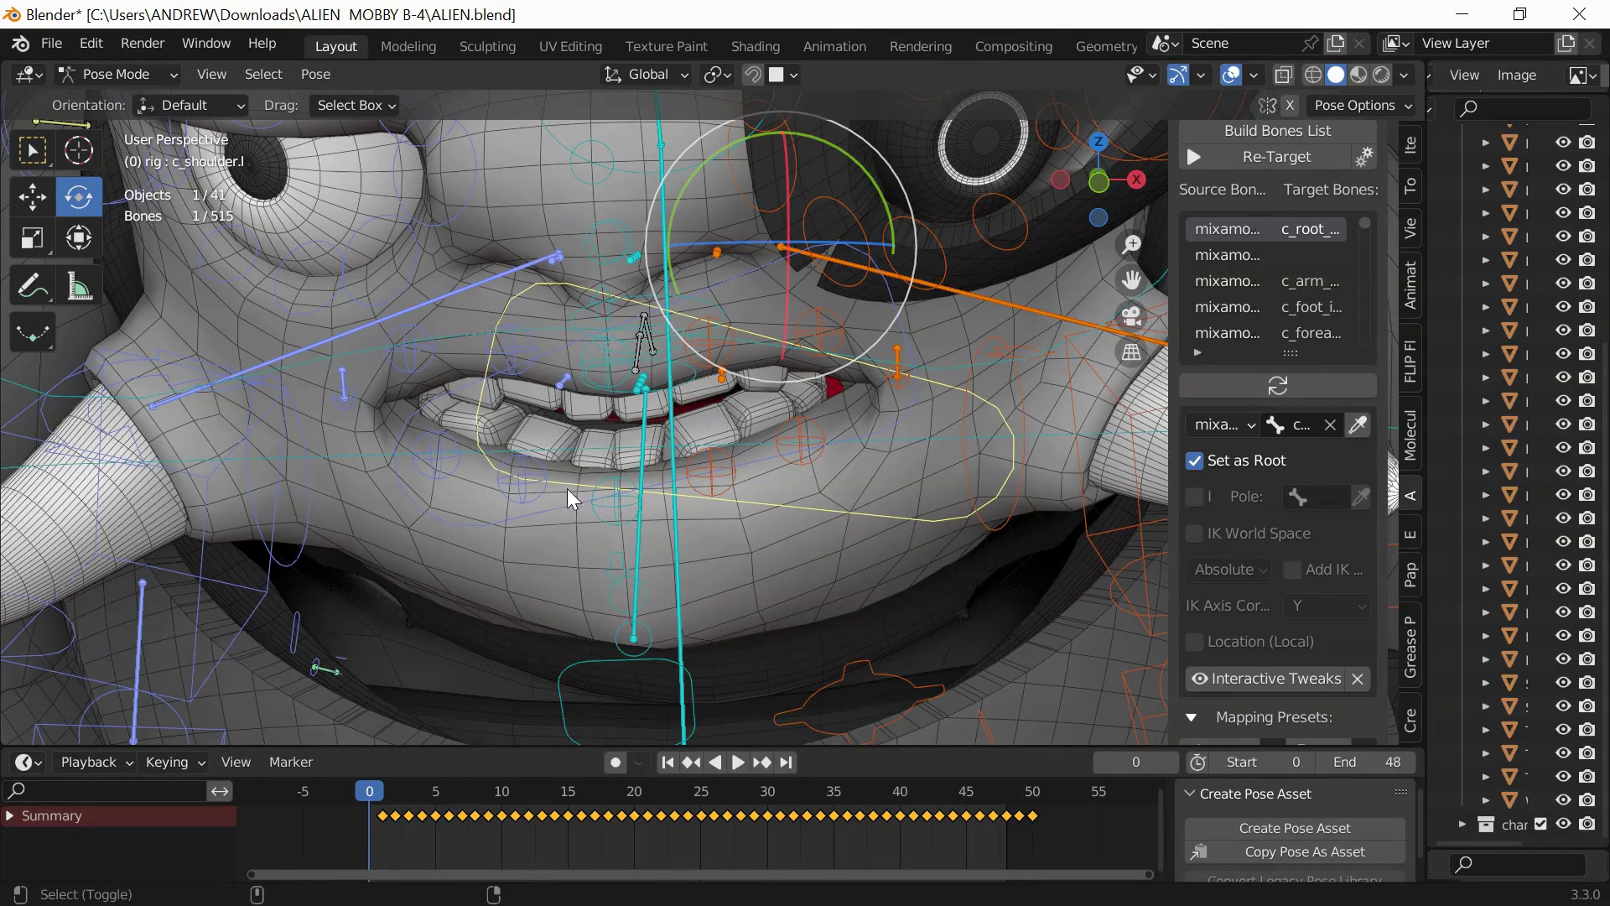
shift+click(519, 520)
key(Delete)
- Clear all pose transforms of the two selected shoulder controllers
scroll(575, 421, down, 7)
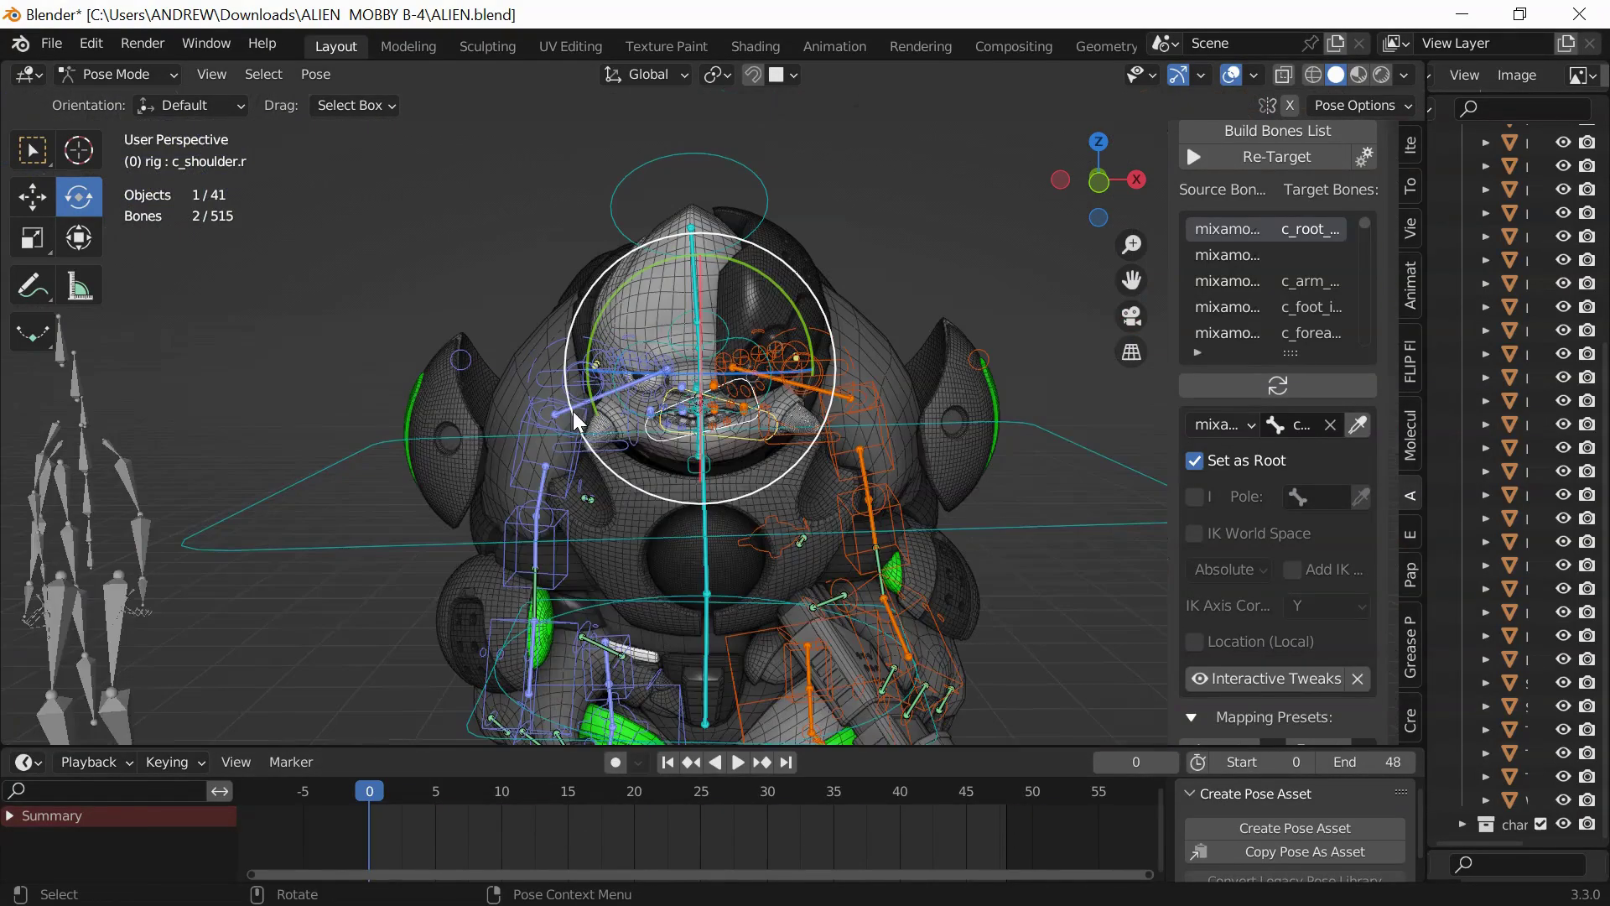
click(317, 74)
mouse_move(436, 118)
click(593, 118)
- Enable Interactive Tweaks and swing the left upper arm c_arm_fk.l away from the body with 10° additive rotation in +X
click(798, 392)
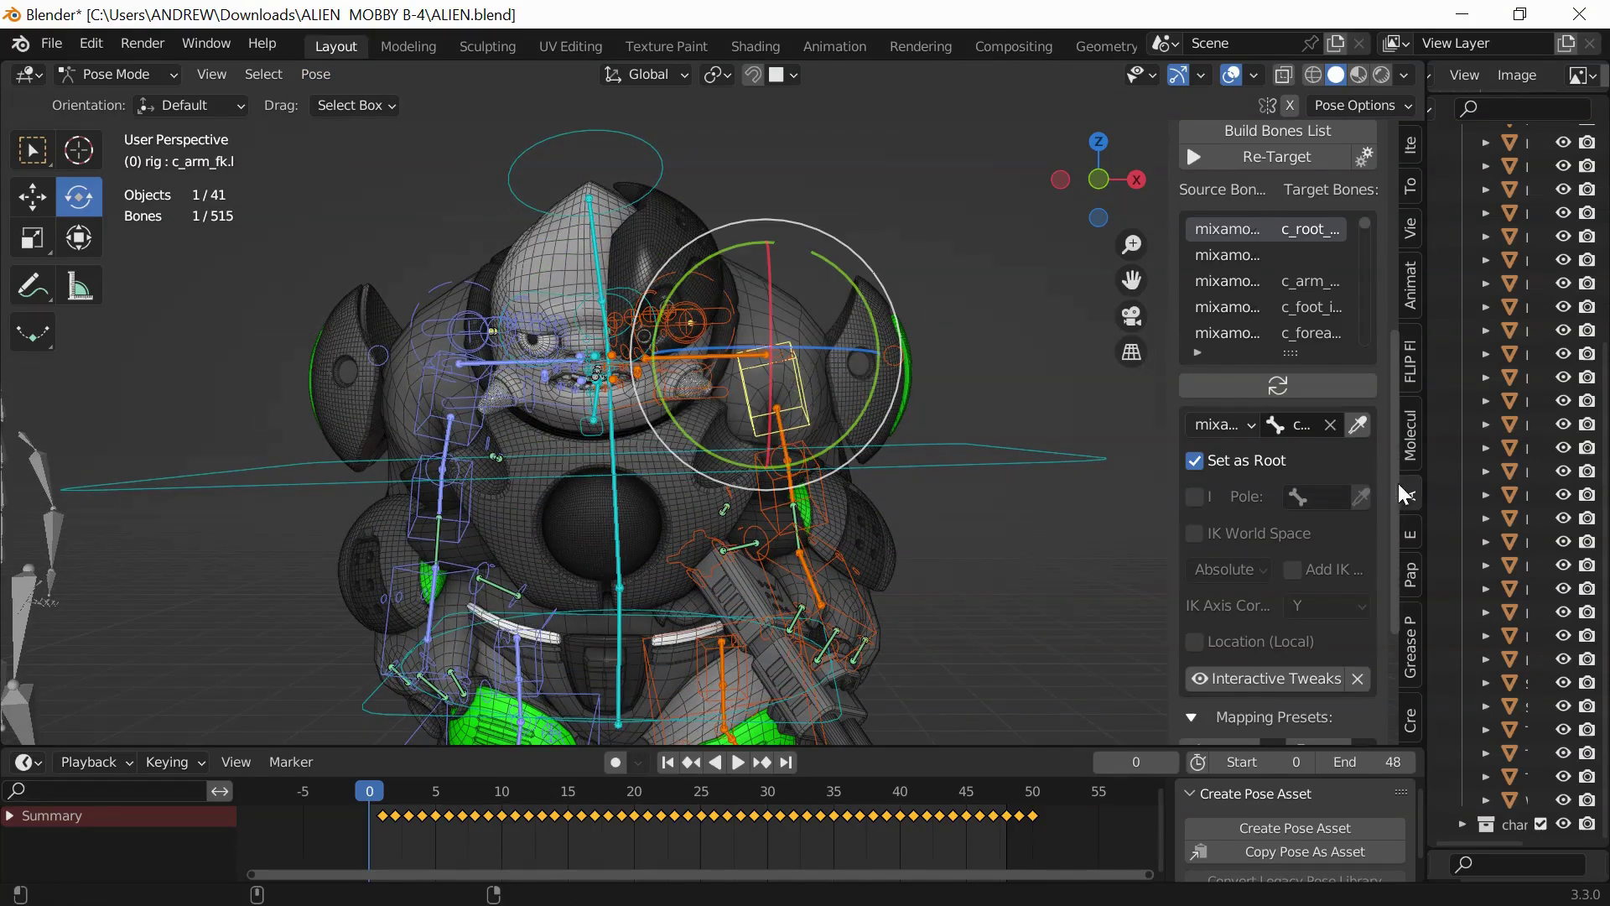
click(1291, 678)
scroll(1258, 612, down, 4)
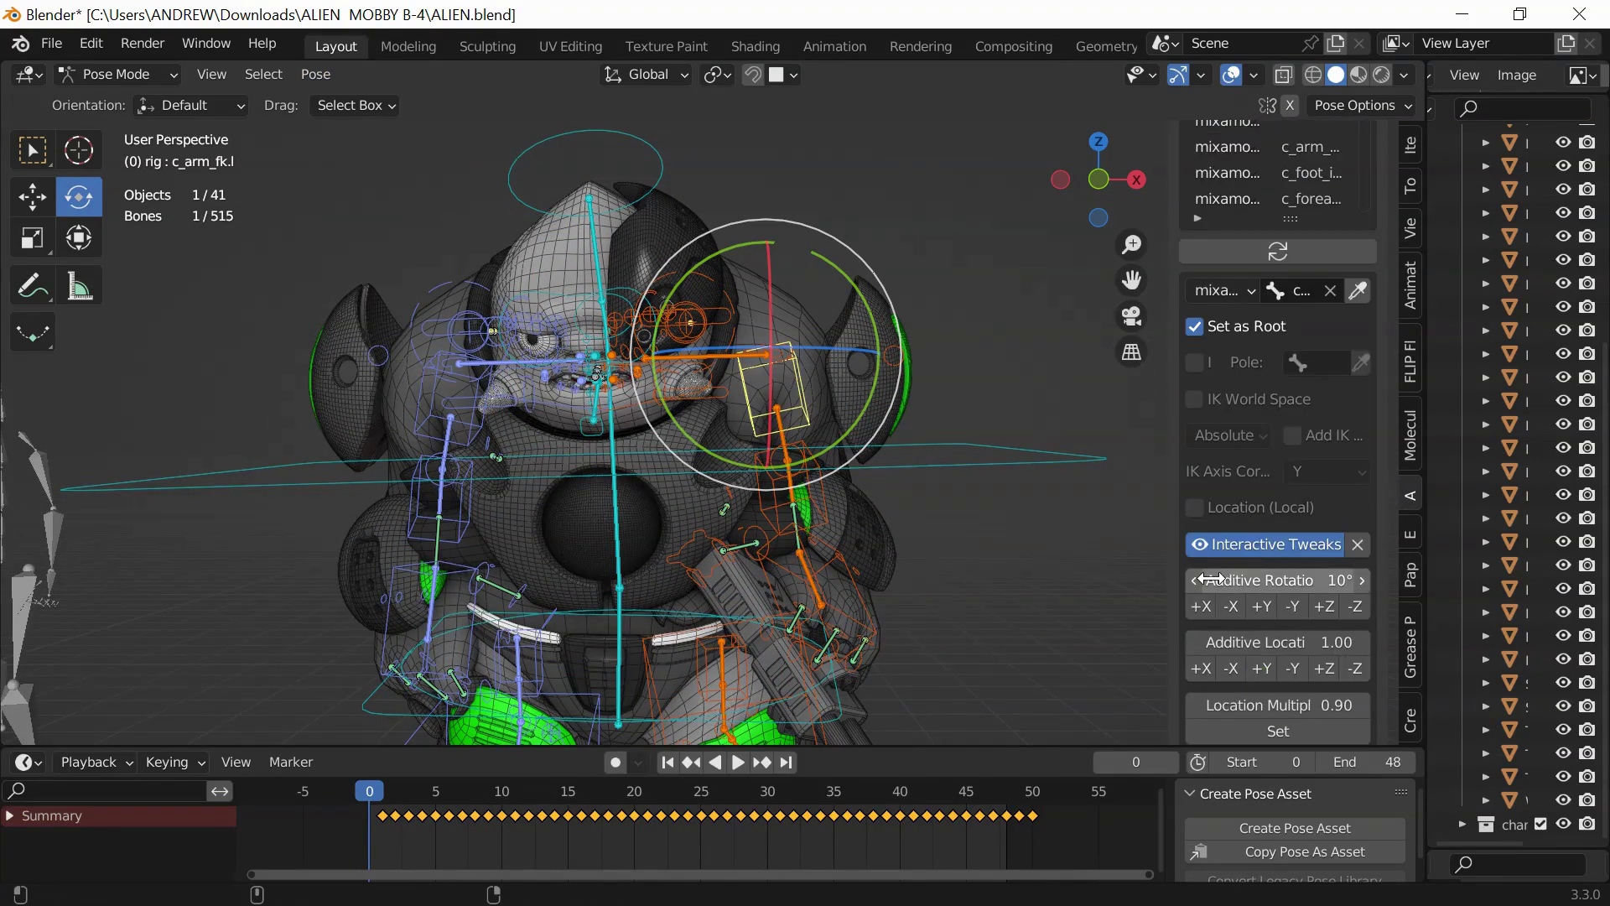
click(1200, 606)
- Turn the left hand c_hand_fk.l with 10° additive rotations about Y and X, mainly in -Y and -X, so the weapon points downward
click(938, 541)
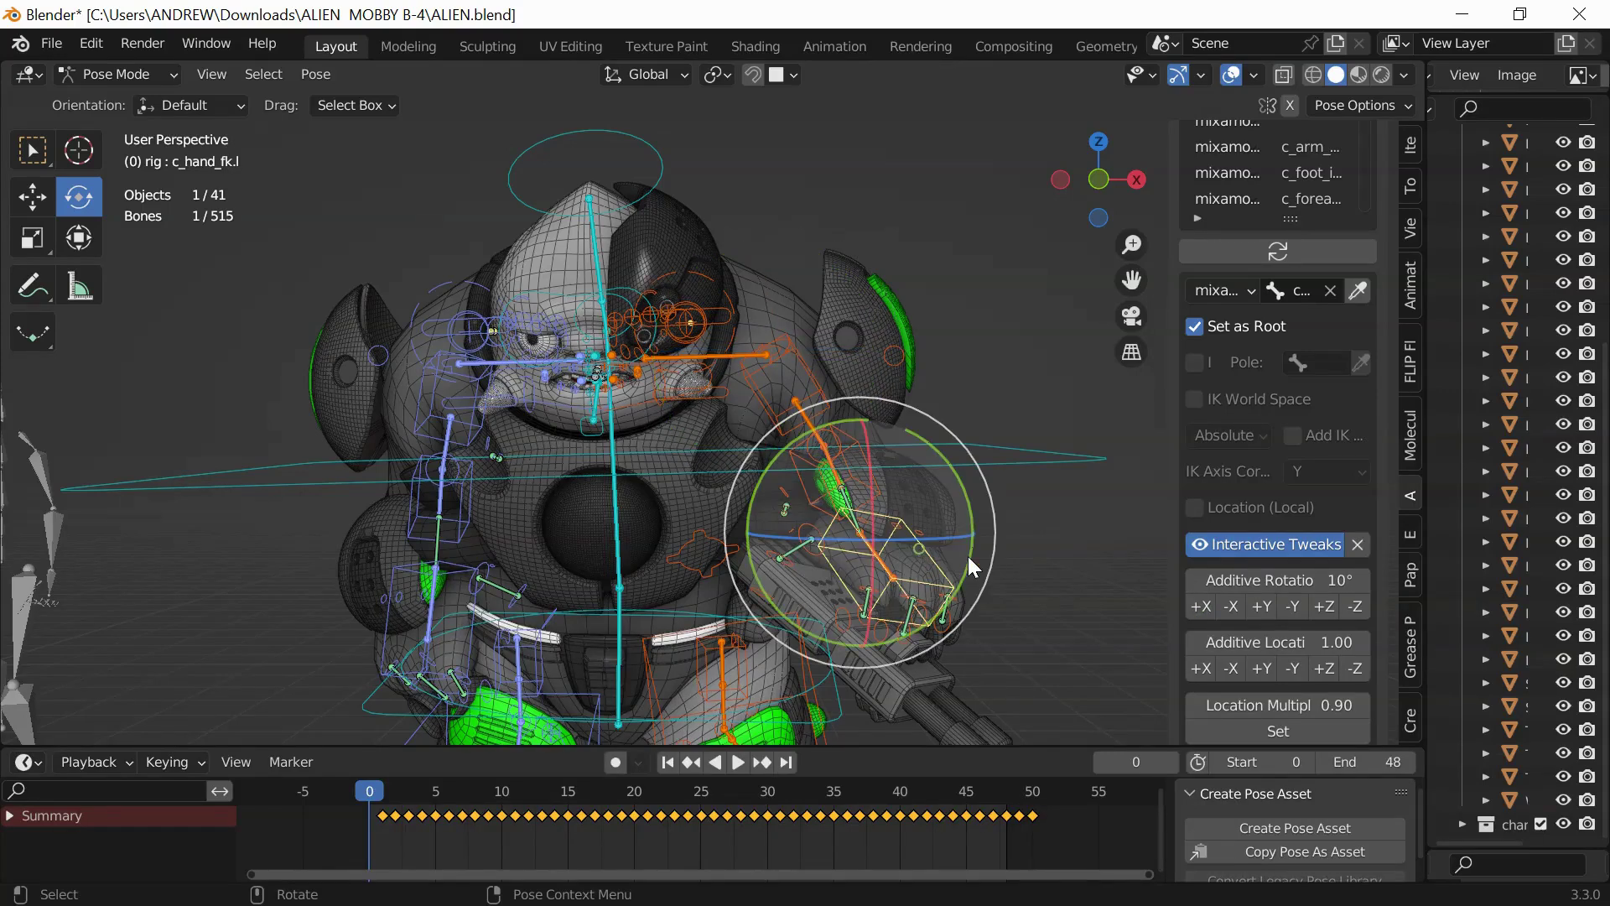
click(1265, 607)
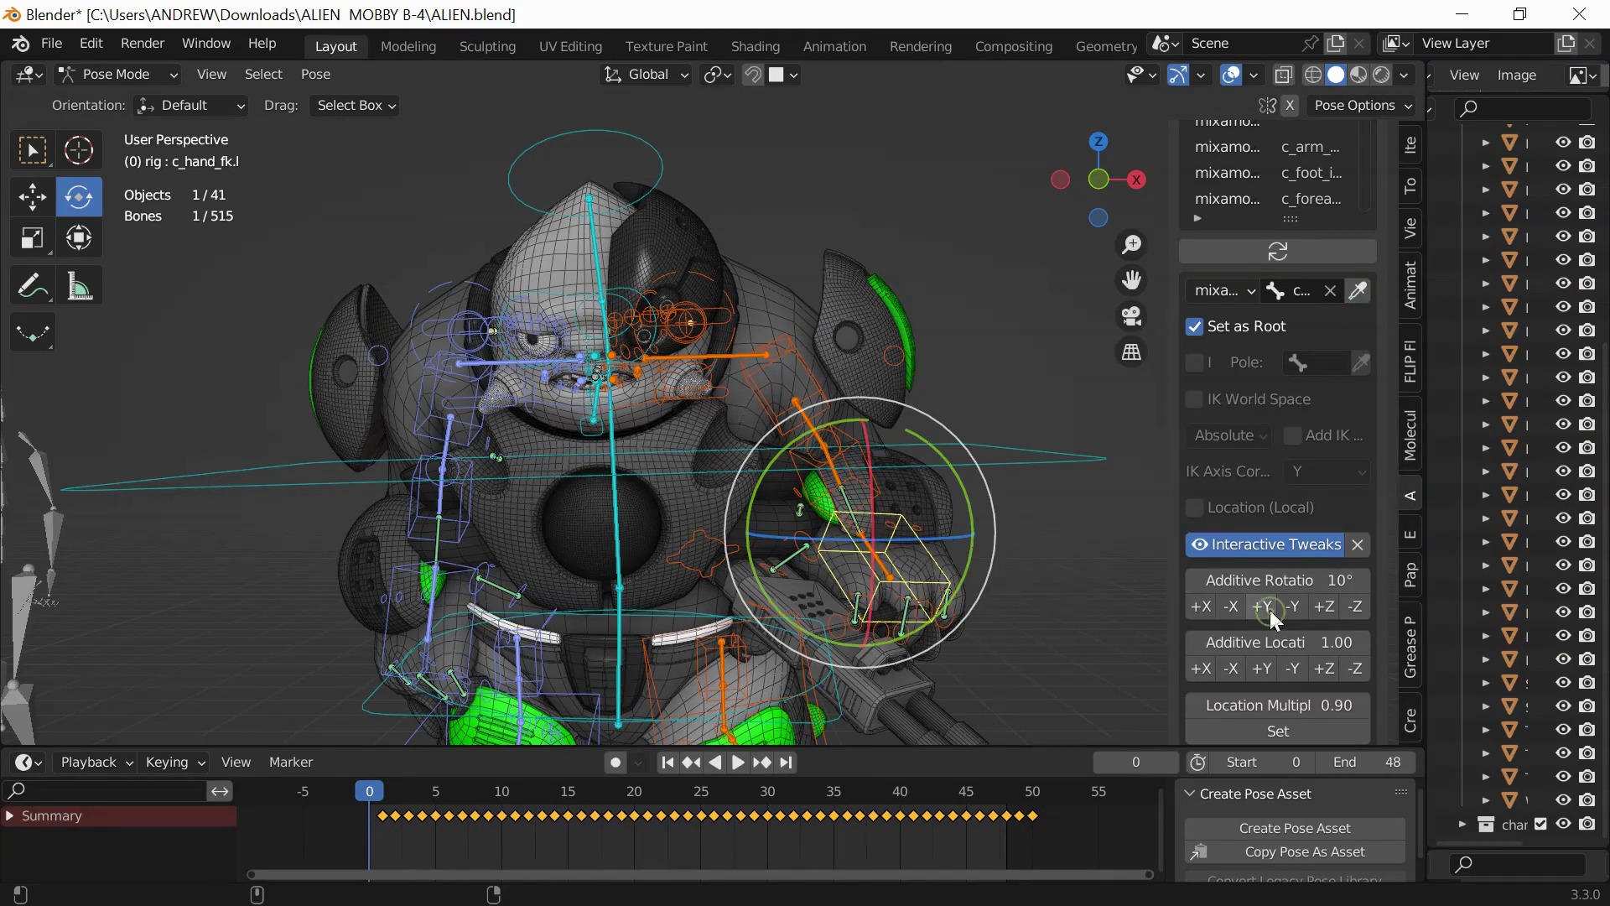
click(1301, 609)
click(1301, 608)
click(1301, 609)
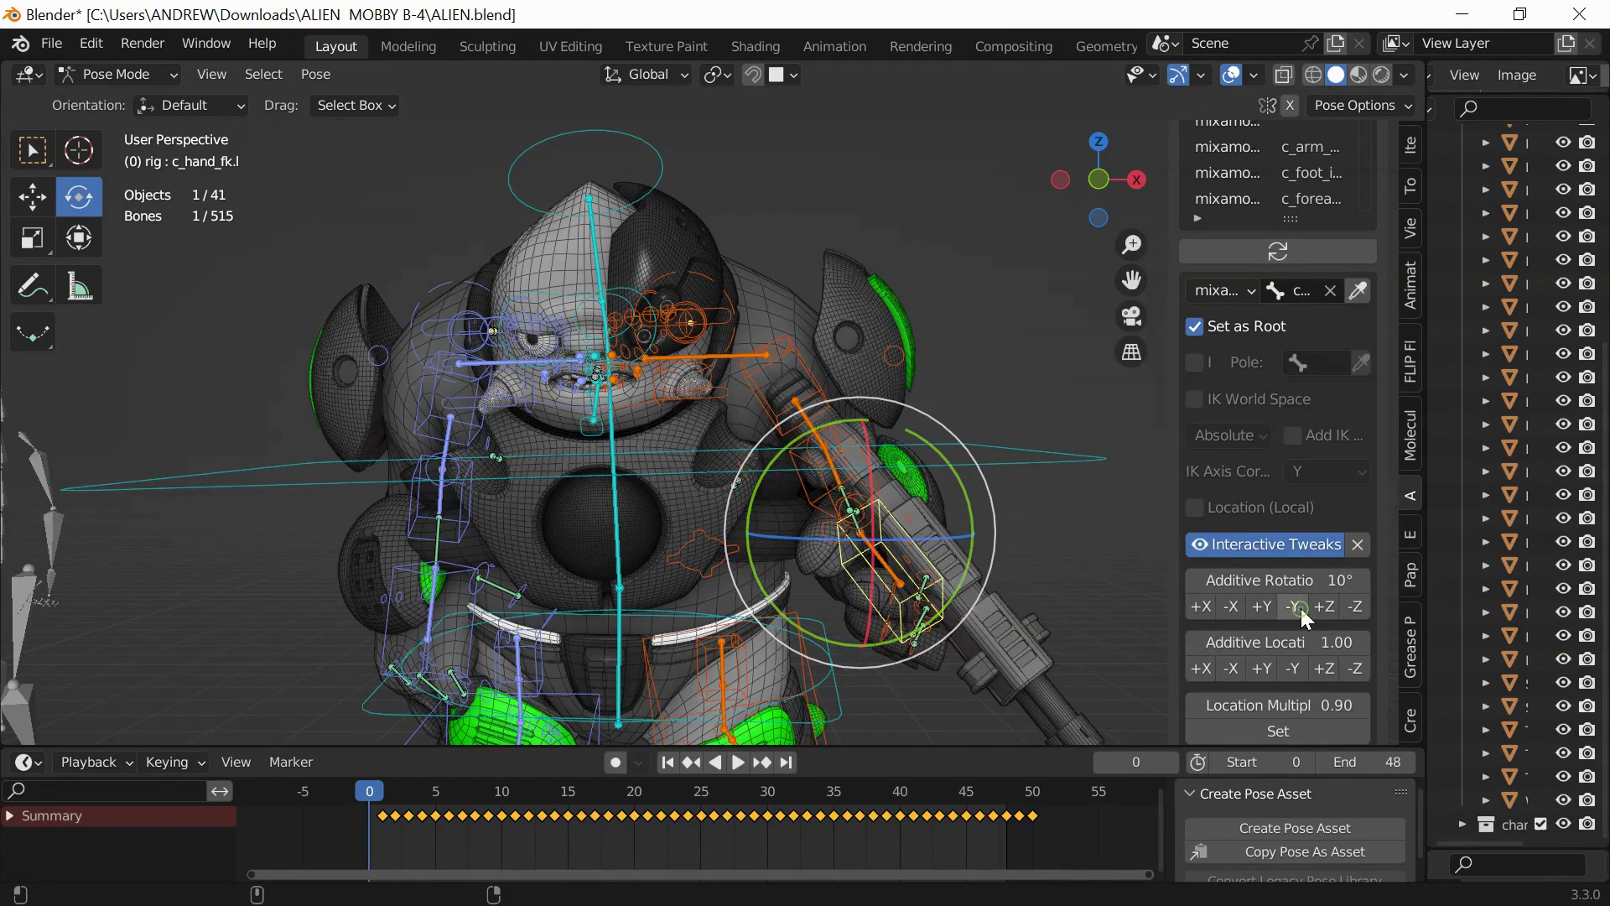
click(1199, 607)
click(1232, 607)
click(1231, 607)
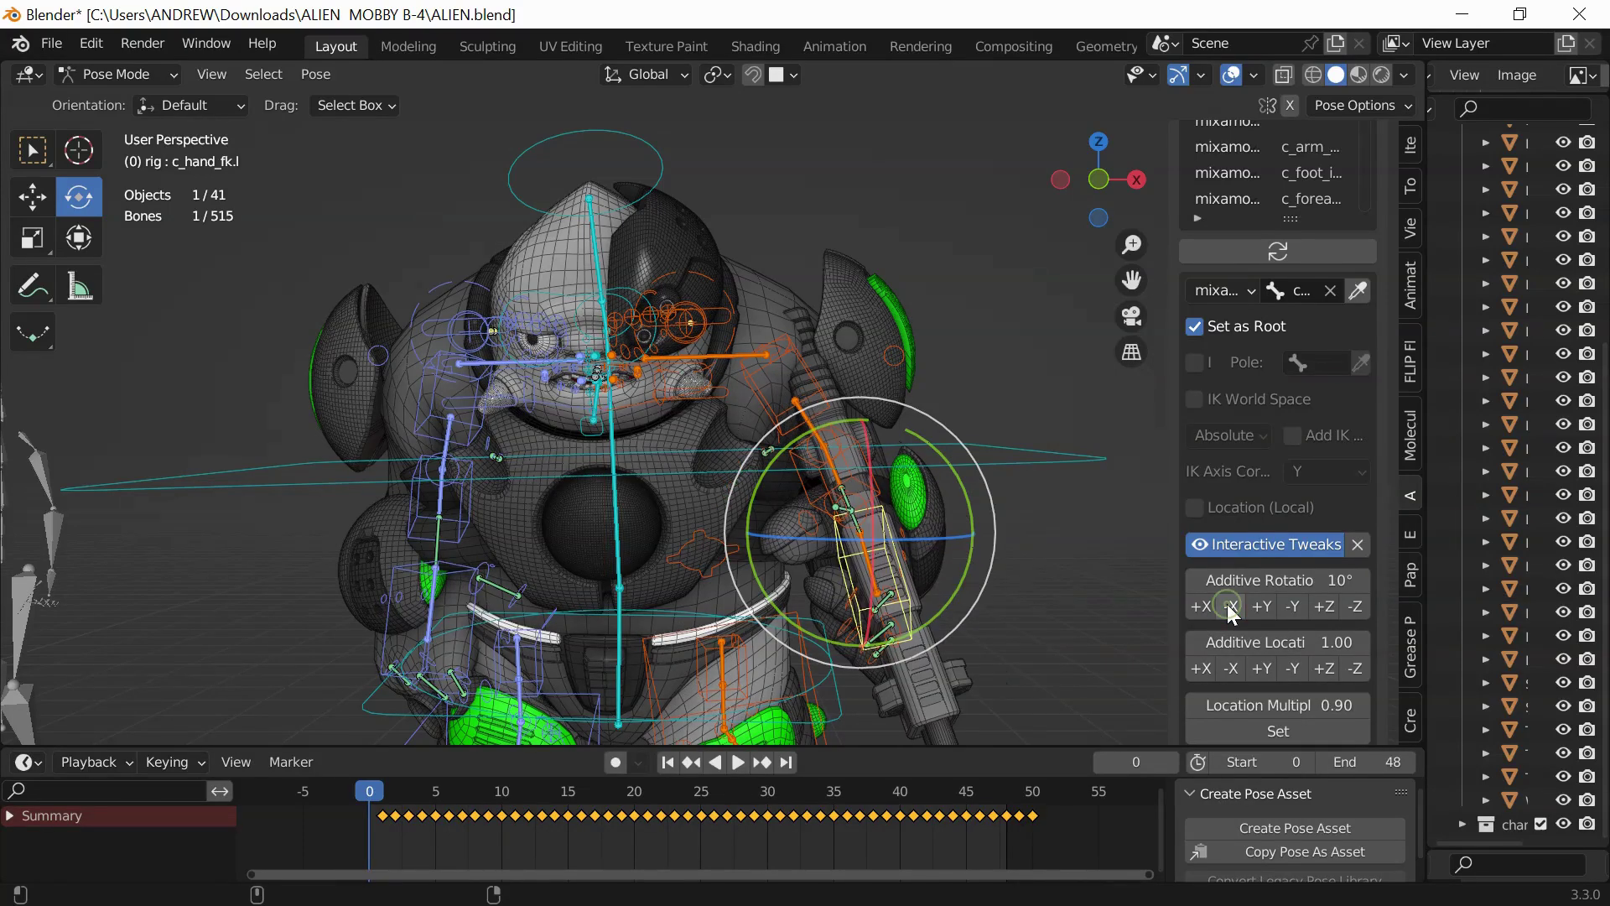
- Swing the right upper arm c_arm_fk.r away from the body with two 10° additive rotations in +X
click(413, 431)
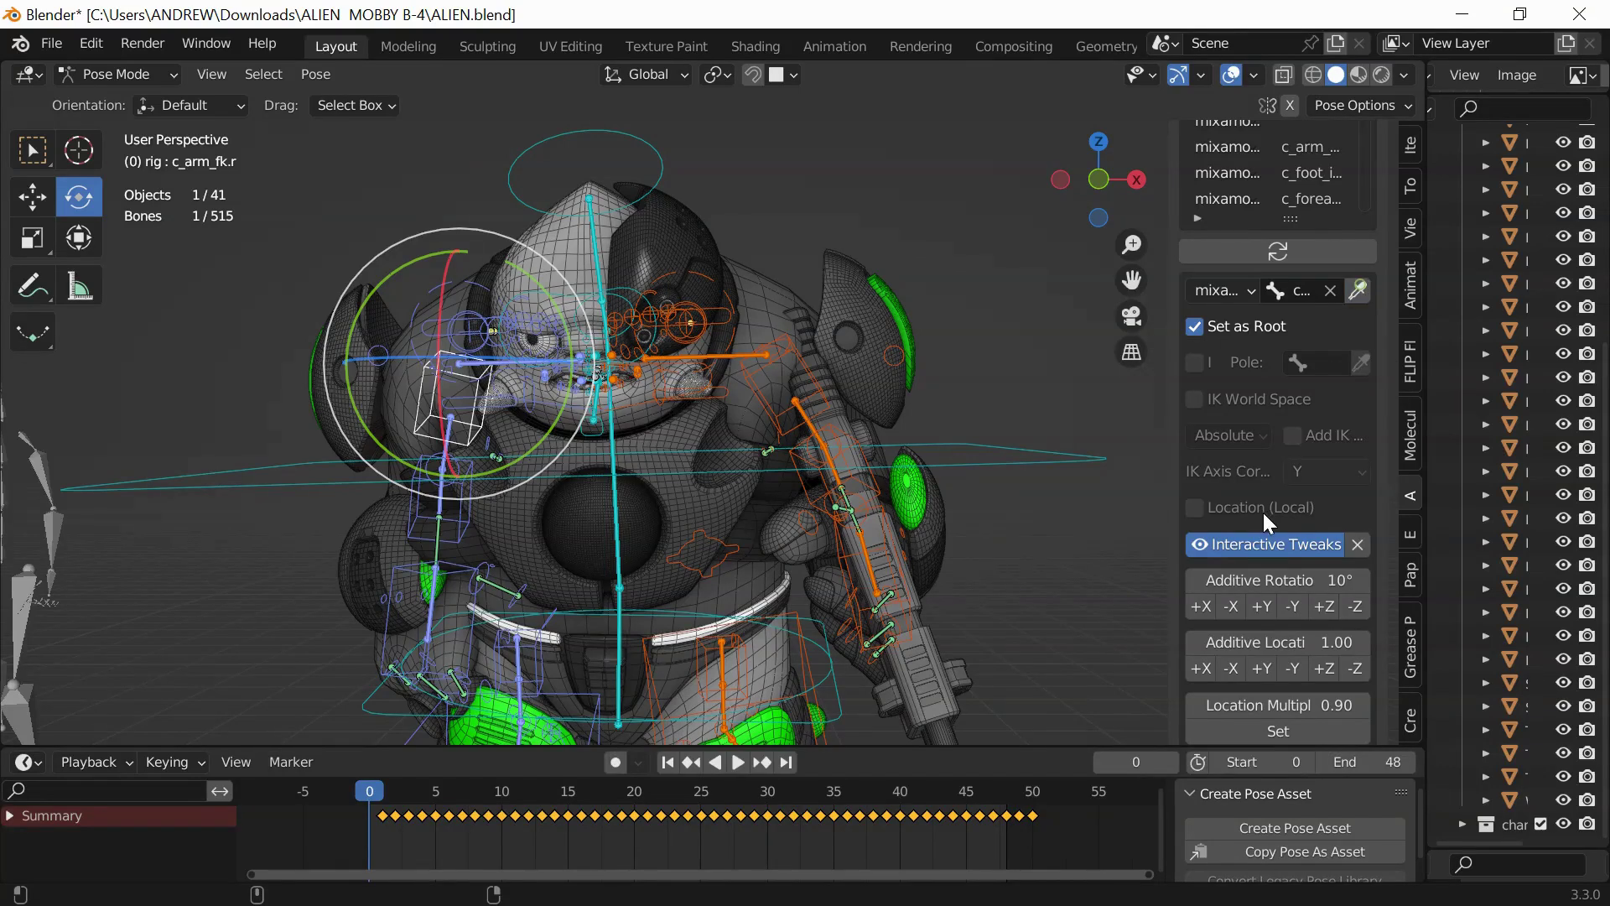
click(1196, 607)
click(1196, 607)
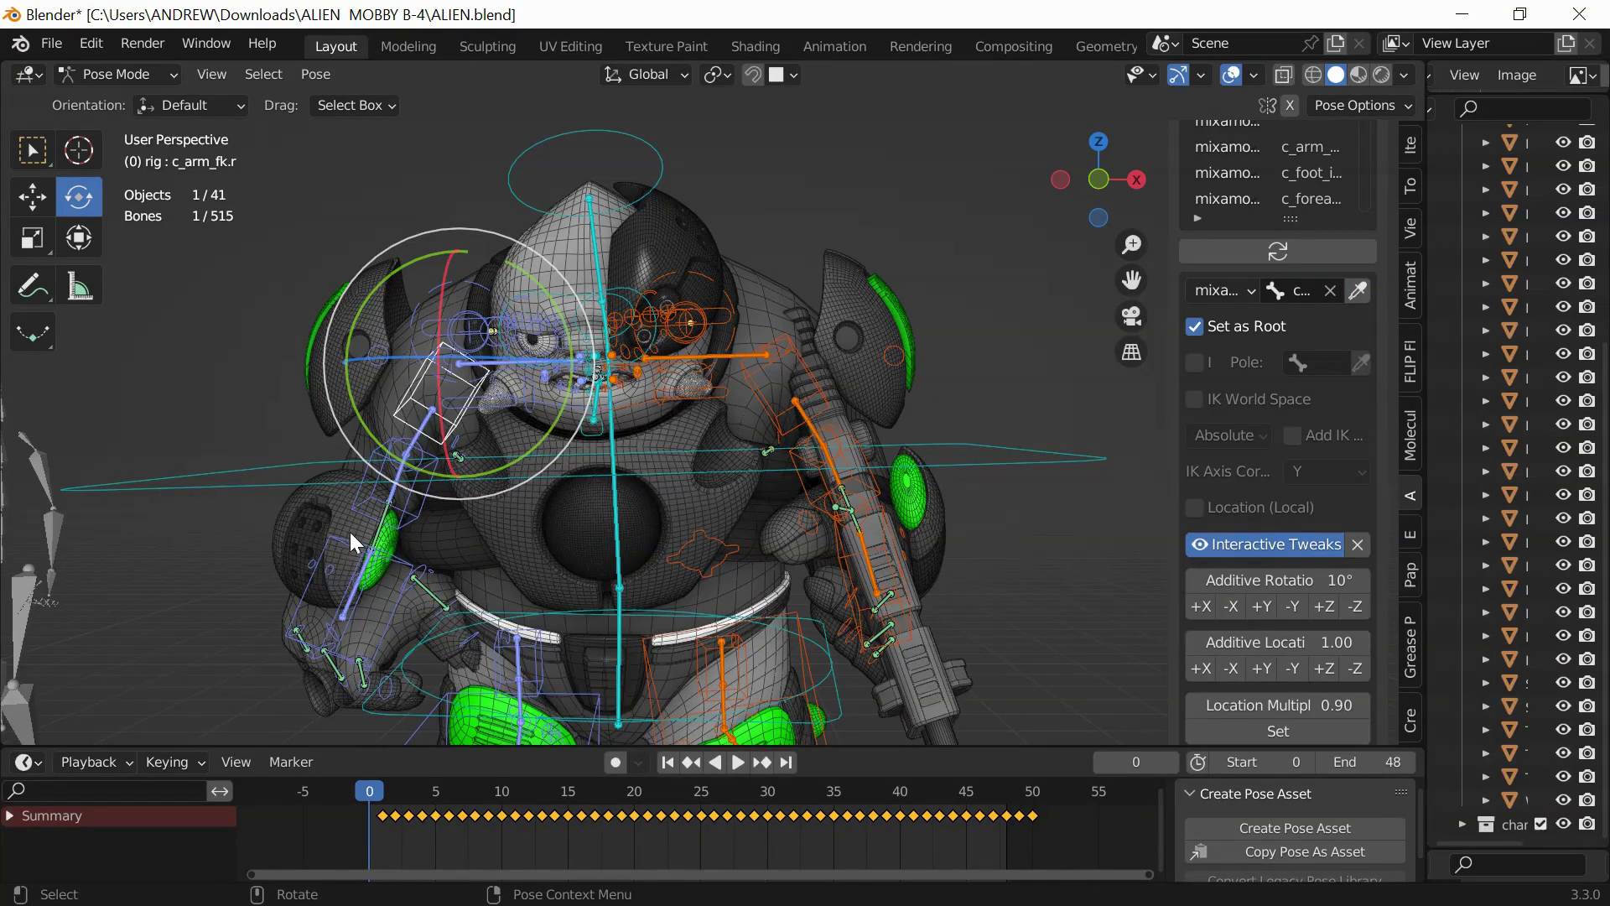
- Turn the right hand c_hand_fk.r with four 10° additive rotations in +Y
click(361, 500)
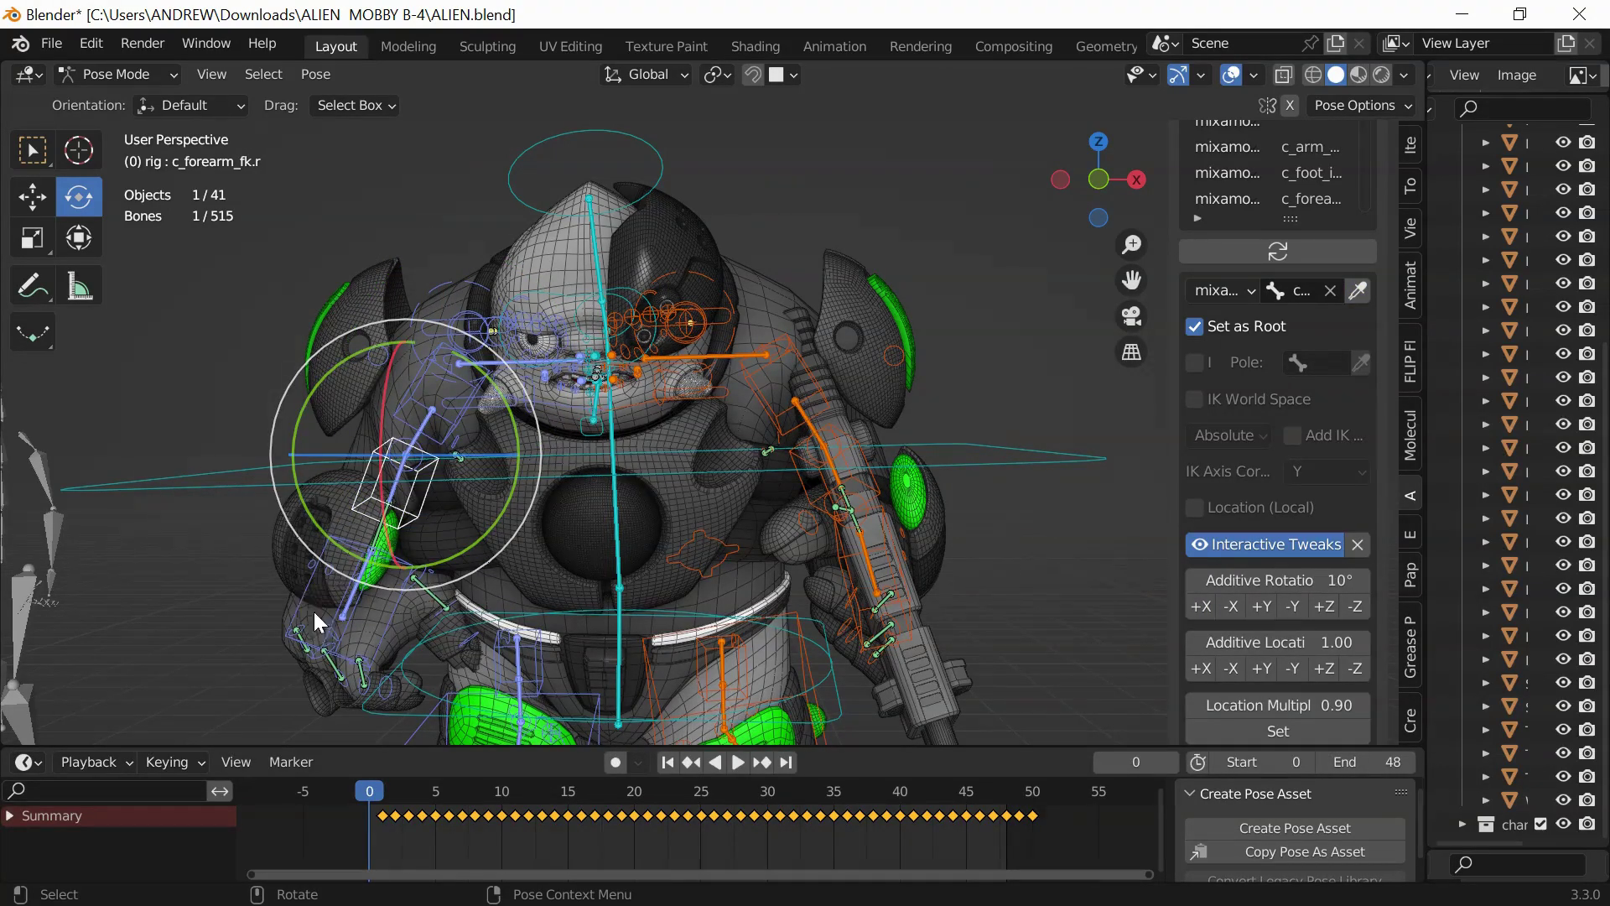
click(295, 591)
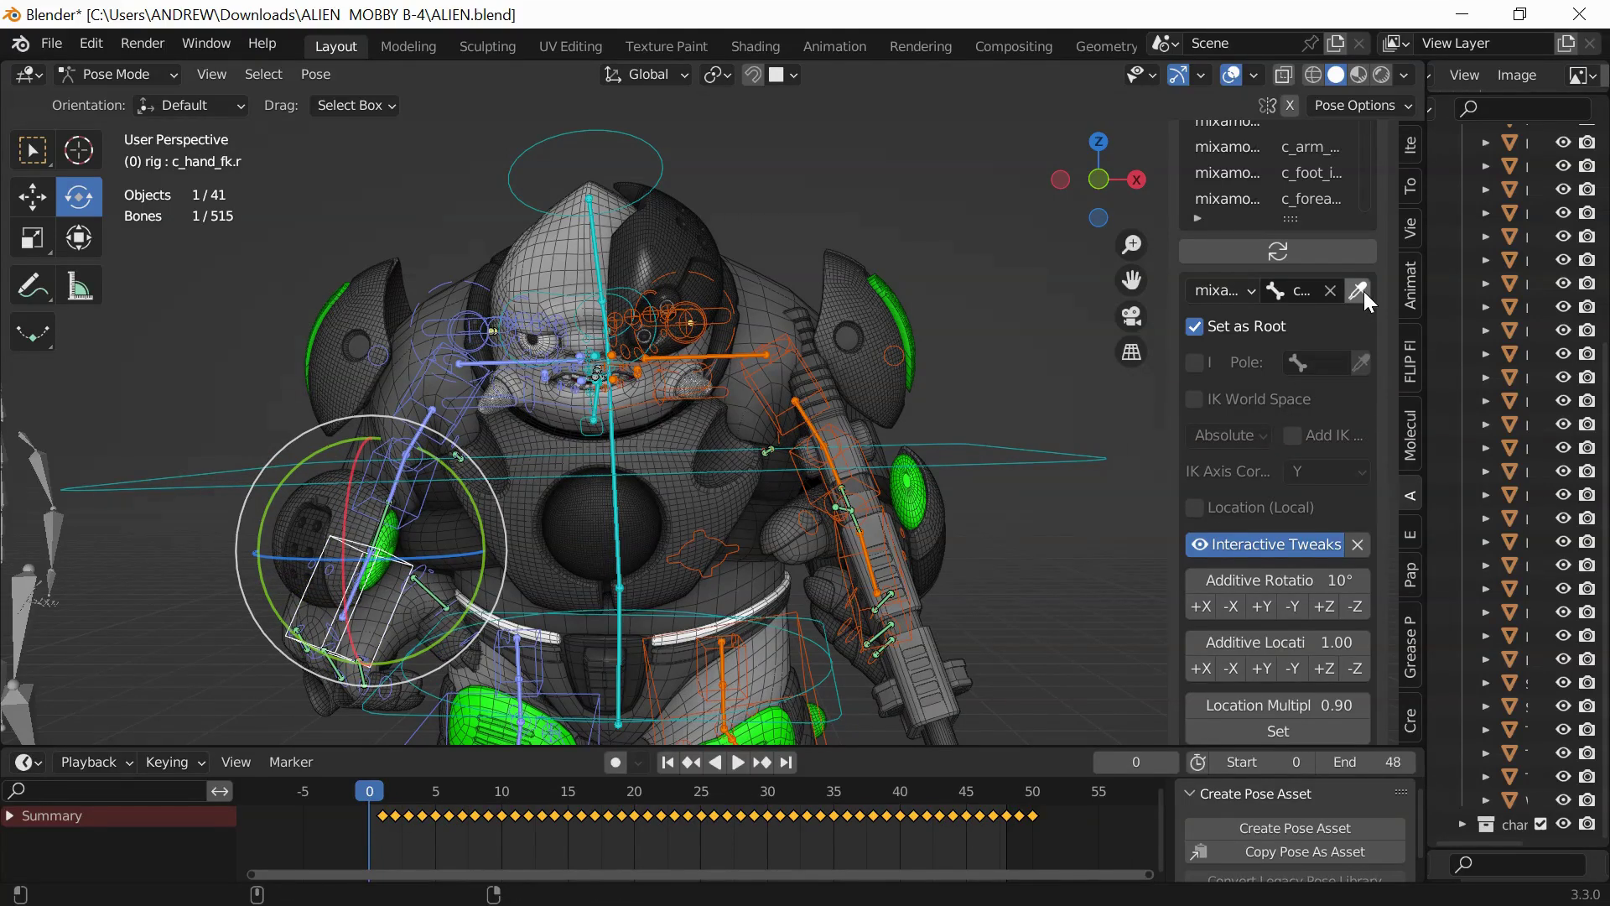
click(1258, 608)
click(1258, 606)
click(1258, 606)
click(1254, 604)
- Delete the animation keyframes of a finger controller on the right hand and curl it with a free trackball rotation
shift+middle_drag(560, 411, 686, 285)
scroll(686, 285, up, 3)
middle_drag(687, 364, 761, 450)
click(762, 450)
key(Delete)
key(f)
scroll(666, 556, down, 10)
middle_drag(828, 468, 662, 440)
key(r)
key(r)
click(629, 525)
- Delete the right index finger's keyframes and curl its controllers c_index2.r and c_index3.r with trackball rotations
middle_drag(629, 526, 604, 380)
click(586, 384)
key(Delete)
drag(623, 495, 576, 433)
click(601, 356)
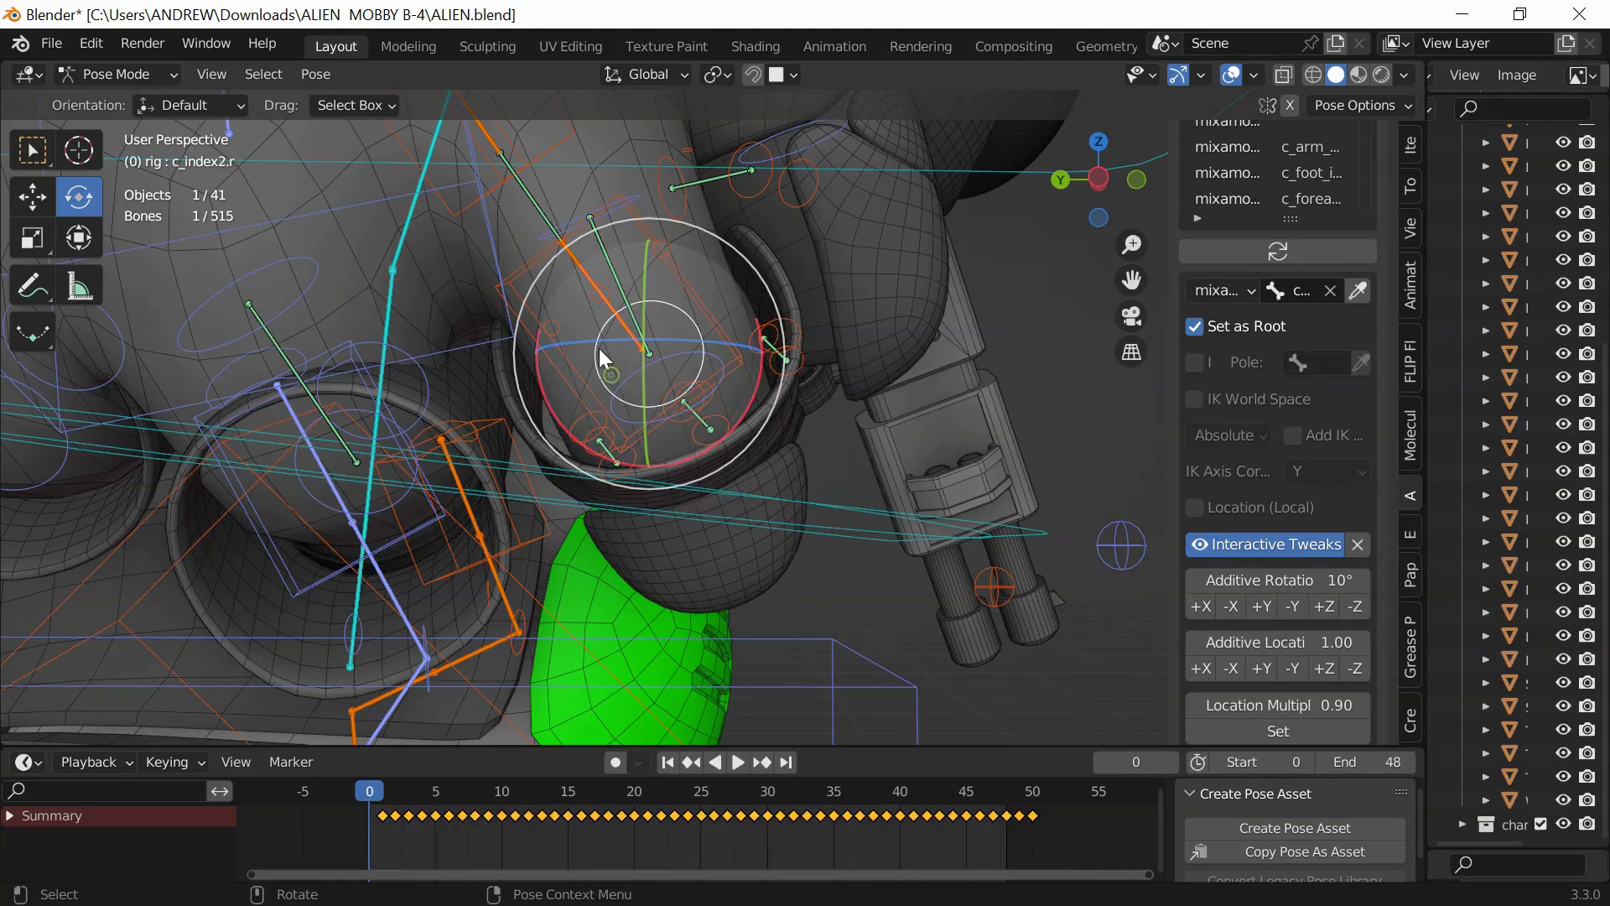
key(r)
key(r)
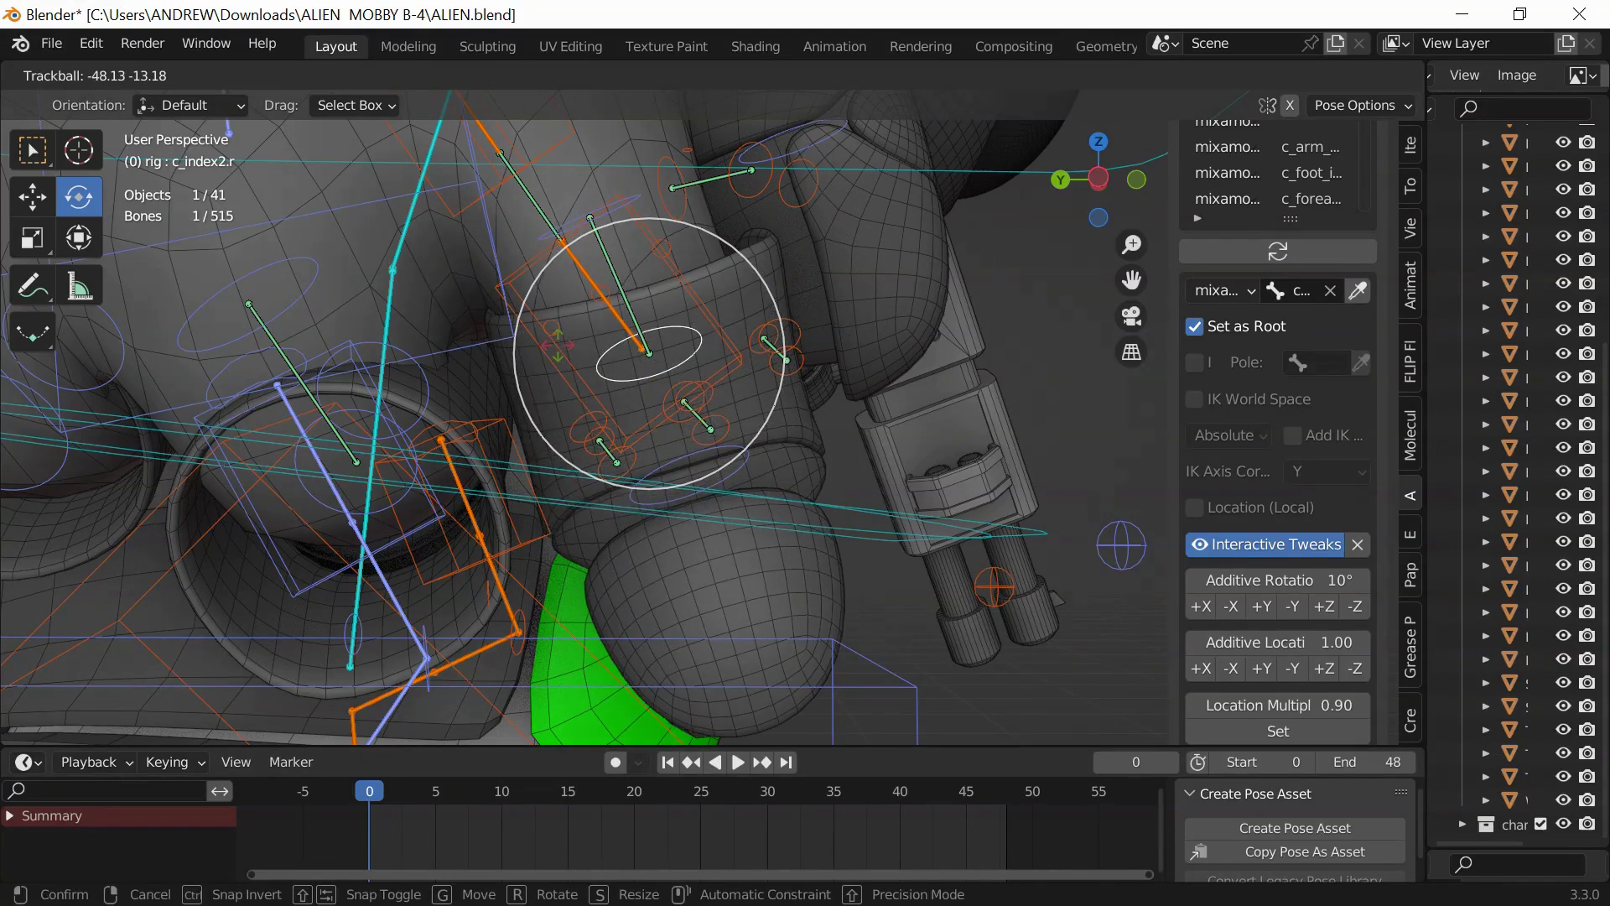
click(754, 470)
click(750, 484)
drag(749, 484, 772, 551)
- Delete the keyframes of the right middle finger controller c_middle3.r and adjust it with a trackball rotation
scroll(515, 490, down, 5)
middle_drag(515, 489, 596, 500)
scroll(555, 523, up, 5)
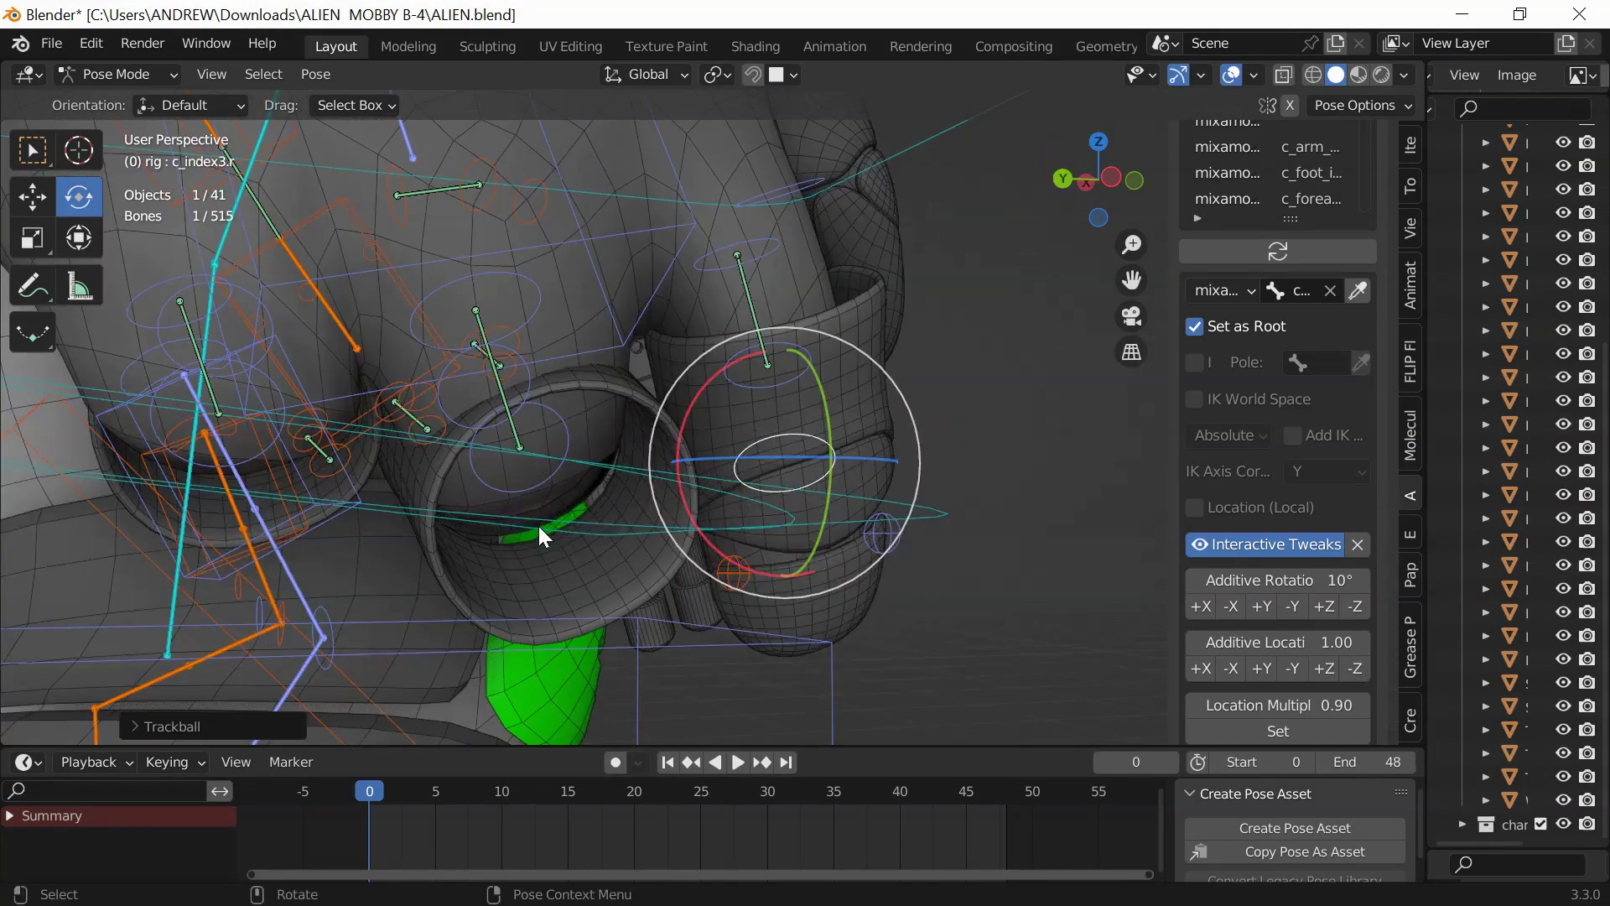
click(471, 420)
middle_drag(478, 458, 461, 459)
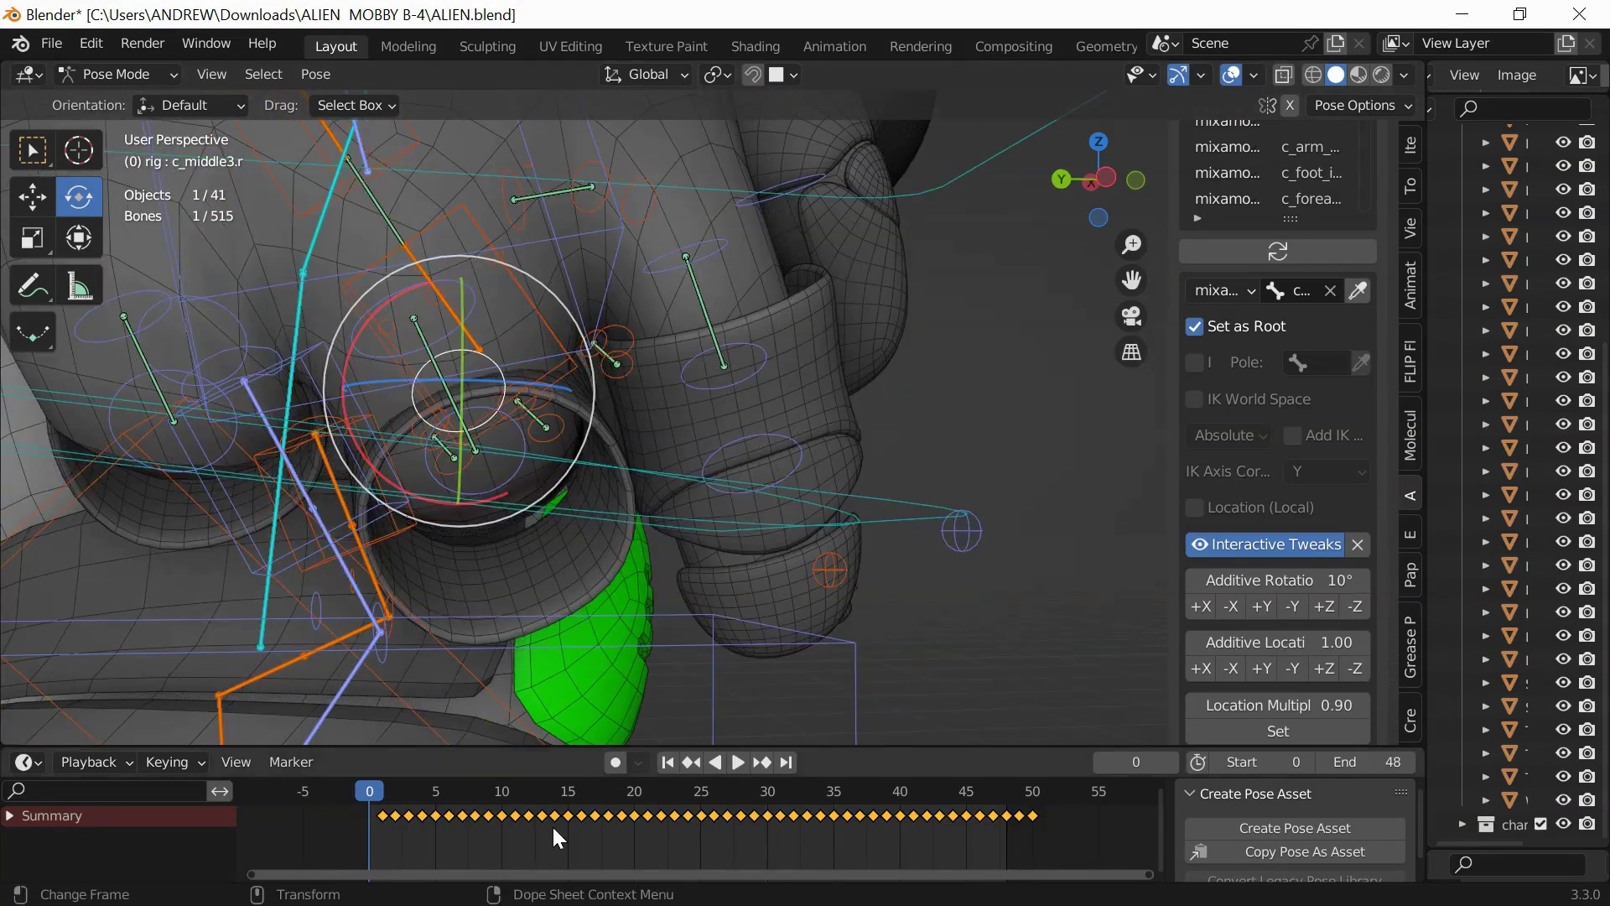
key(Delete)
key(r)
key(r)
click(418, 423)
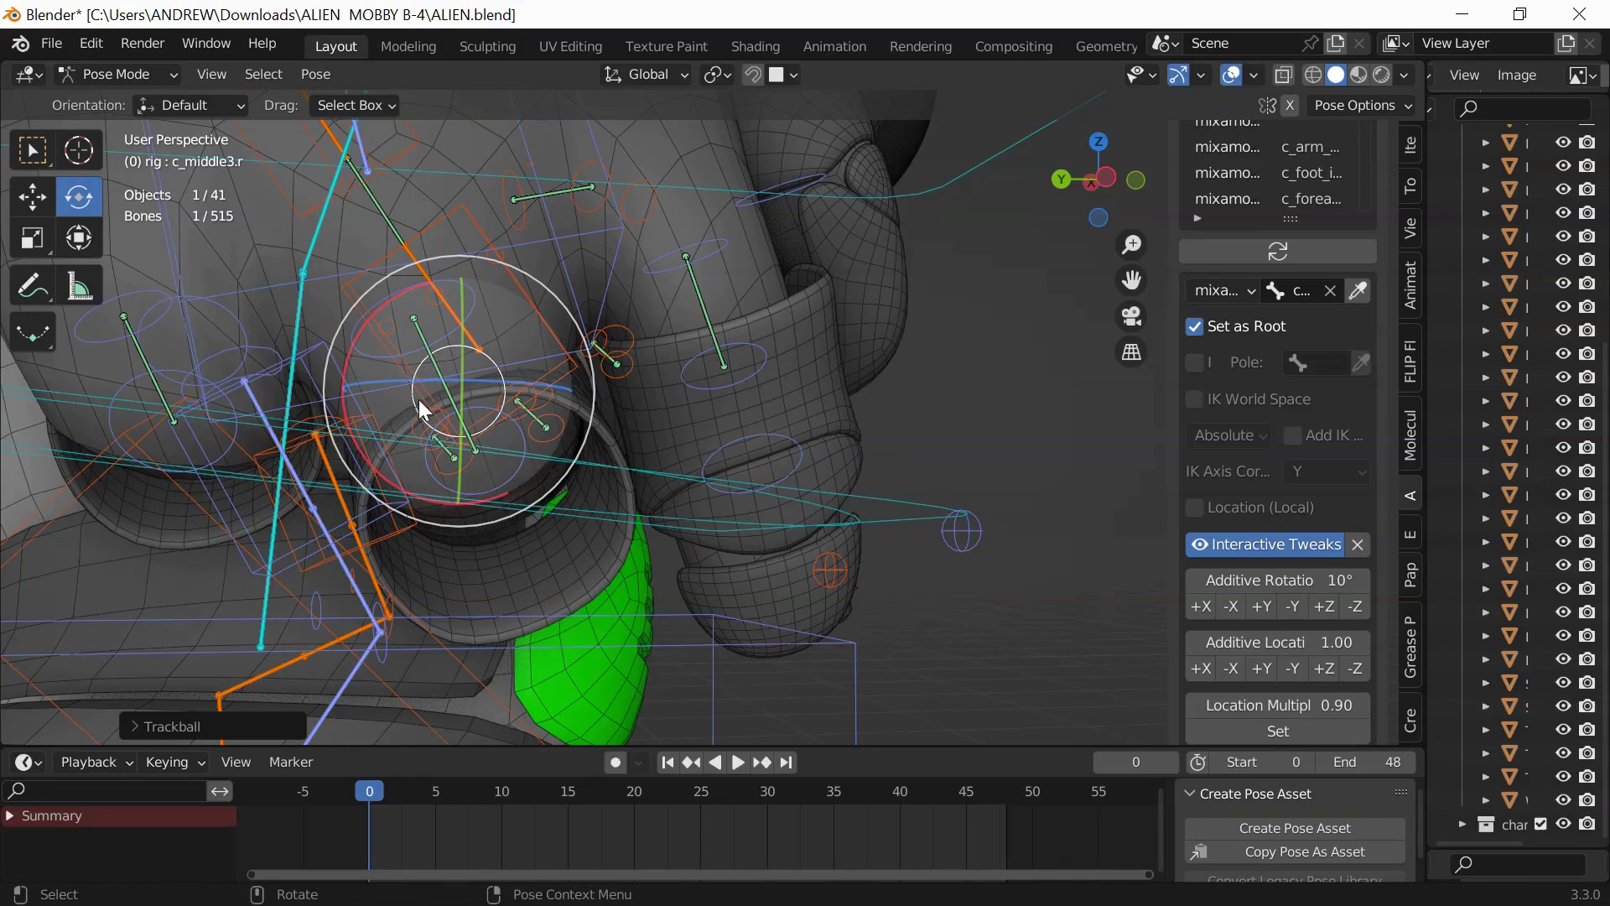
- Delete the keyframes of c_middle2.r and curl this middle finger segment with a trackball rotation
middle_drag(417, 453, 500, 441)
click(514, 444)
key(Delete)
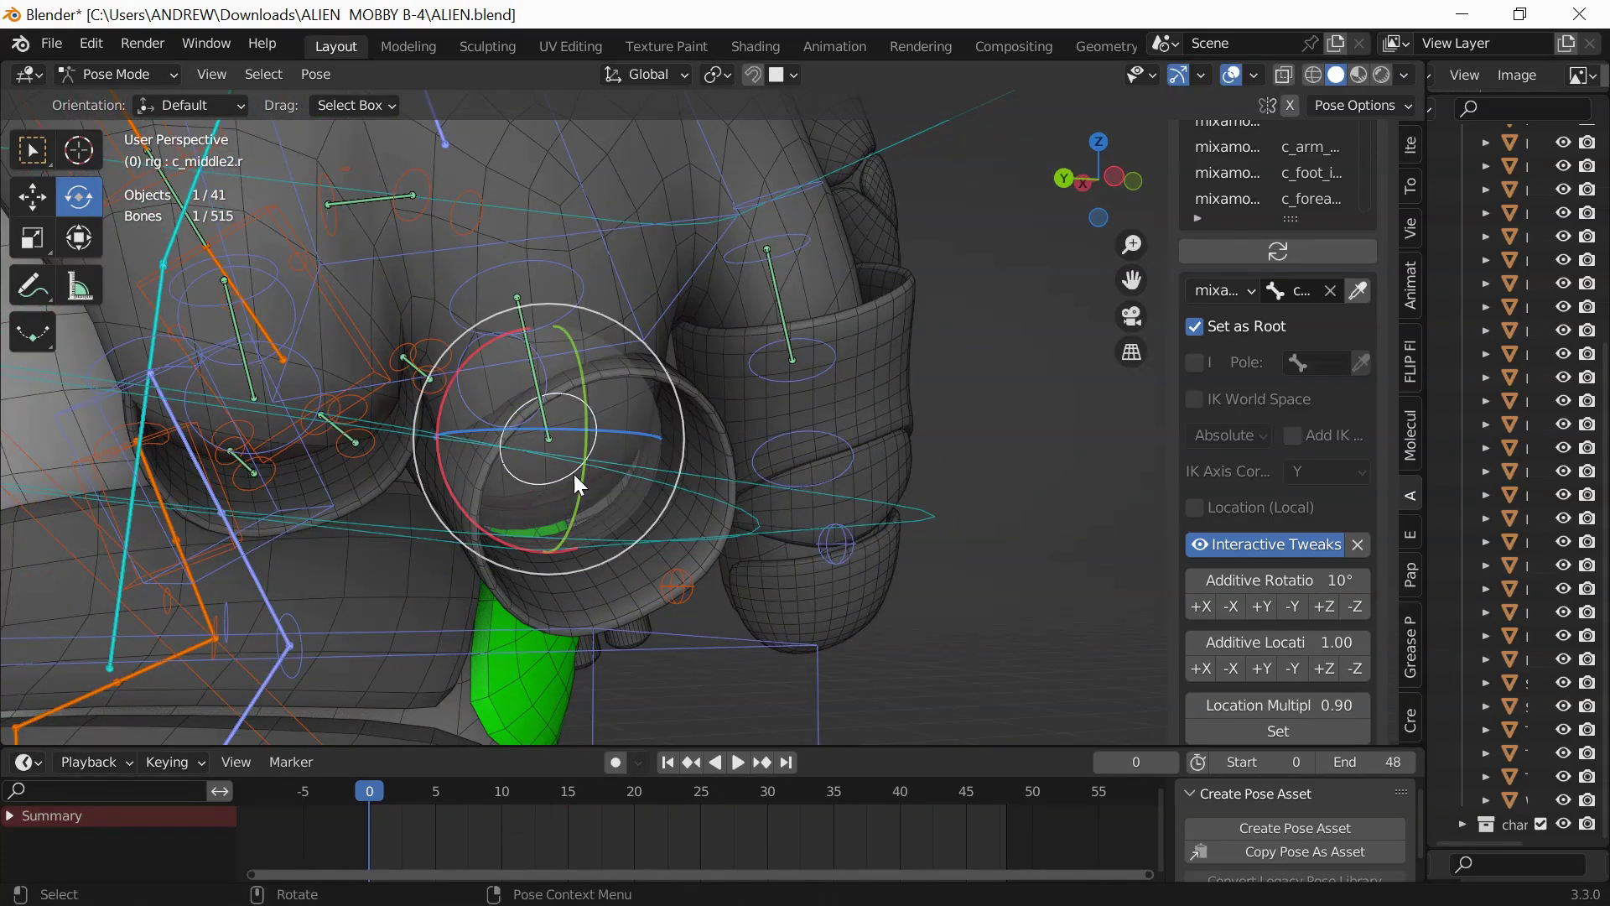
key(r)
key(r)
click(597, 419)
- Curl the right middle fingertip c_middle3.r further with a free trackball rotation
middle_drag(597, 420, 542, 700)
click(516, 532)
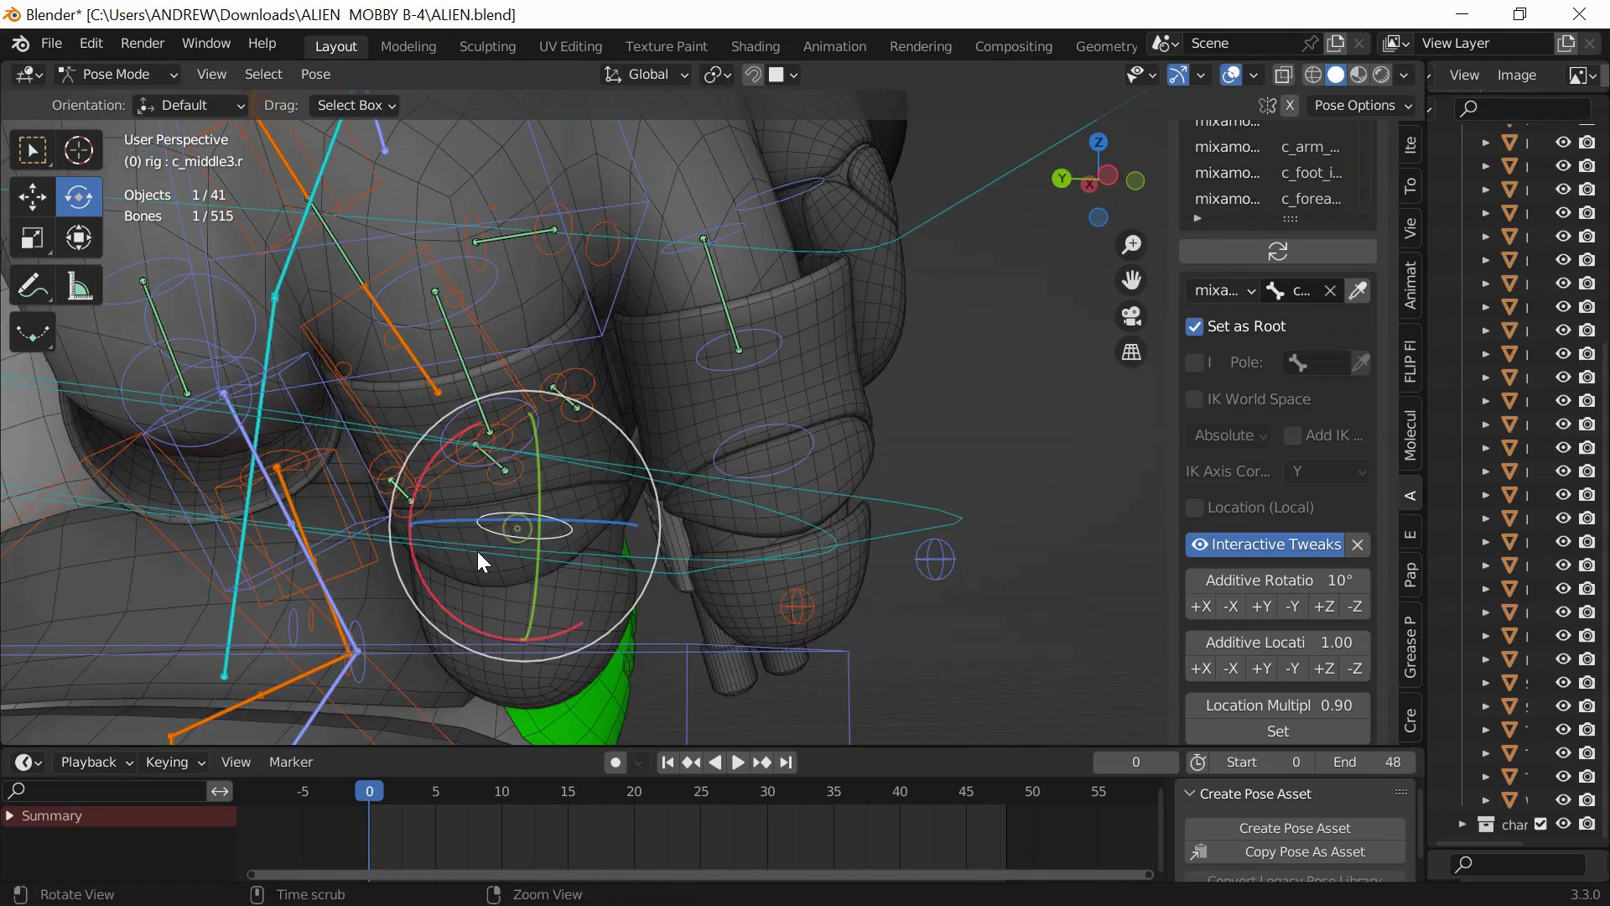
middle_drag(470, 575, 479, 579)
key(r)
key(r)
click(510, 656)
- Select the three right middle finger controllers, set the pivot point to Individual Origins and clear their pose transforms
click(419, 312)
shift+click(498, 448)
shift+click(496, 527)
key(period)
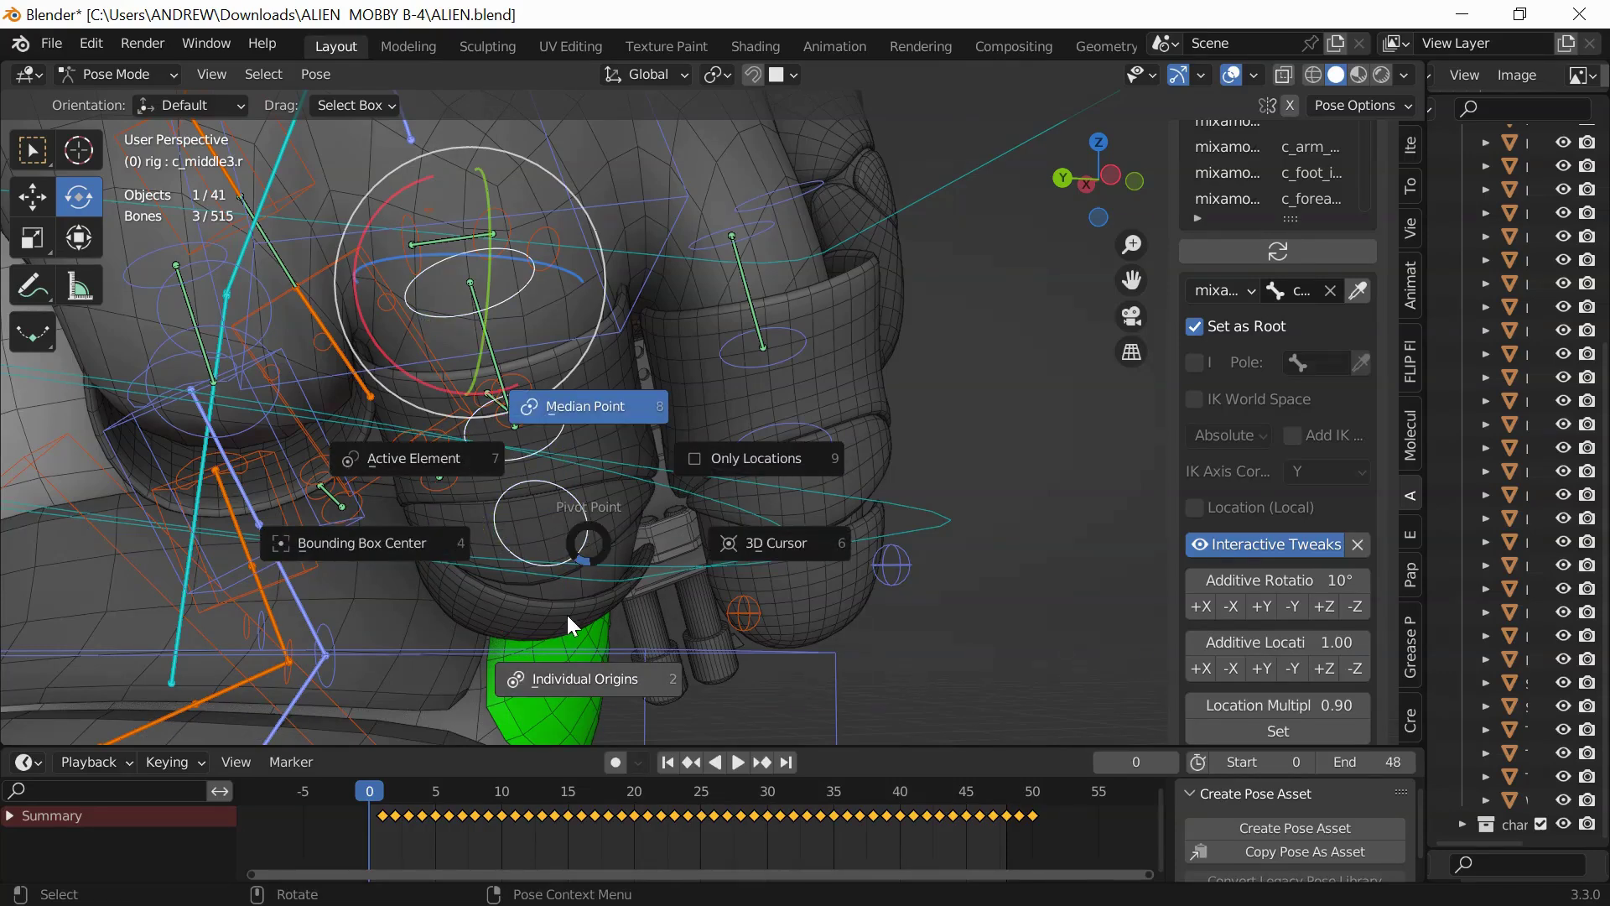
click(554, 683)
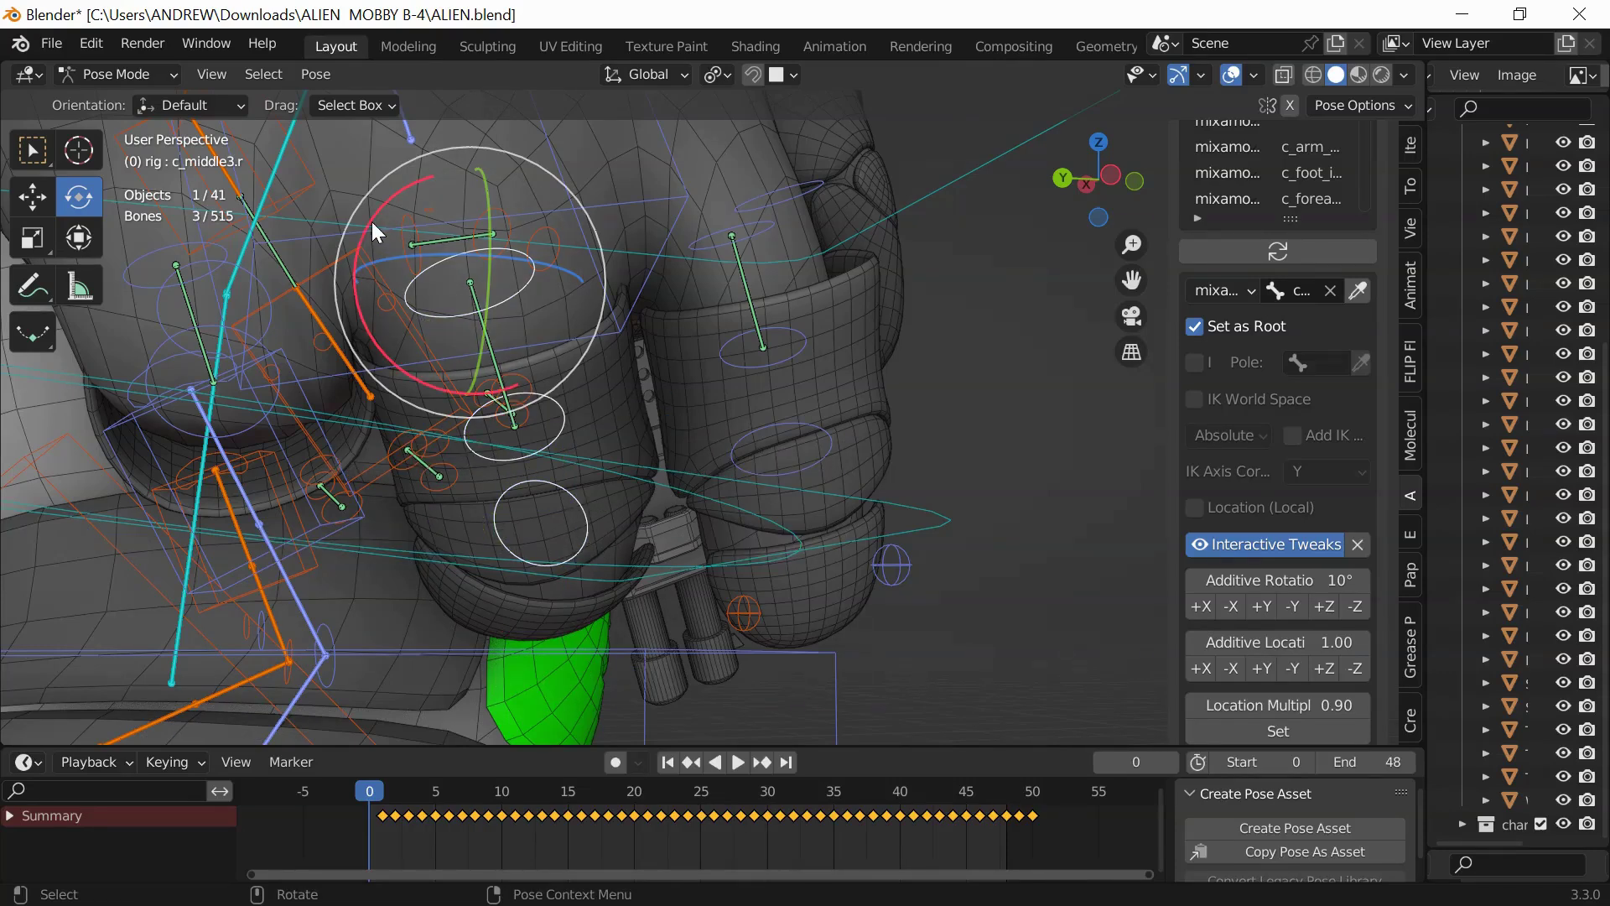
click(315, 74)
mouse_move(369, 118)
click(629, 126)
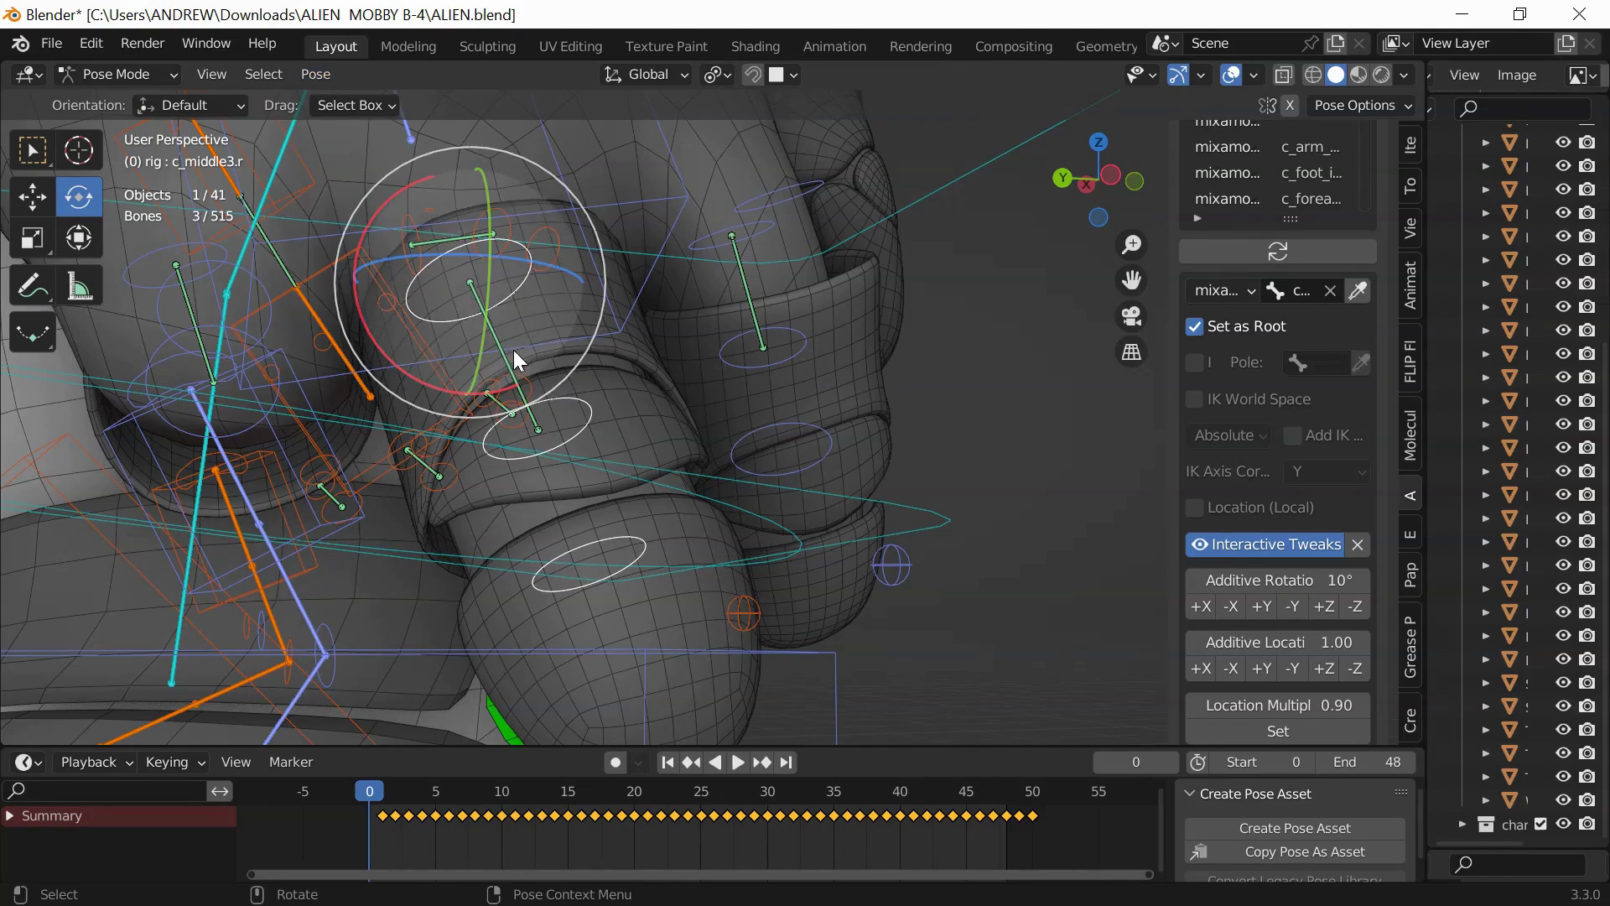
- Rotate the three selected right middle finger controllers together around their individual origins to curl the finger
key(r)
key(r)
drag(343, 227, 370, 203)
- Delete the left index finger's keyframes and adjust its controllers, including c_index1.l, with trackball rotation
scroll(571, 277, down, 8)
middle_drag(585, 285, 562, 349)
scroll(364, 320, up, 3)
scroll(608, 406, up, 1)
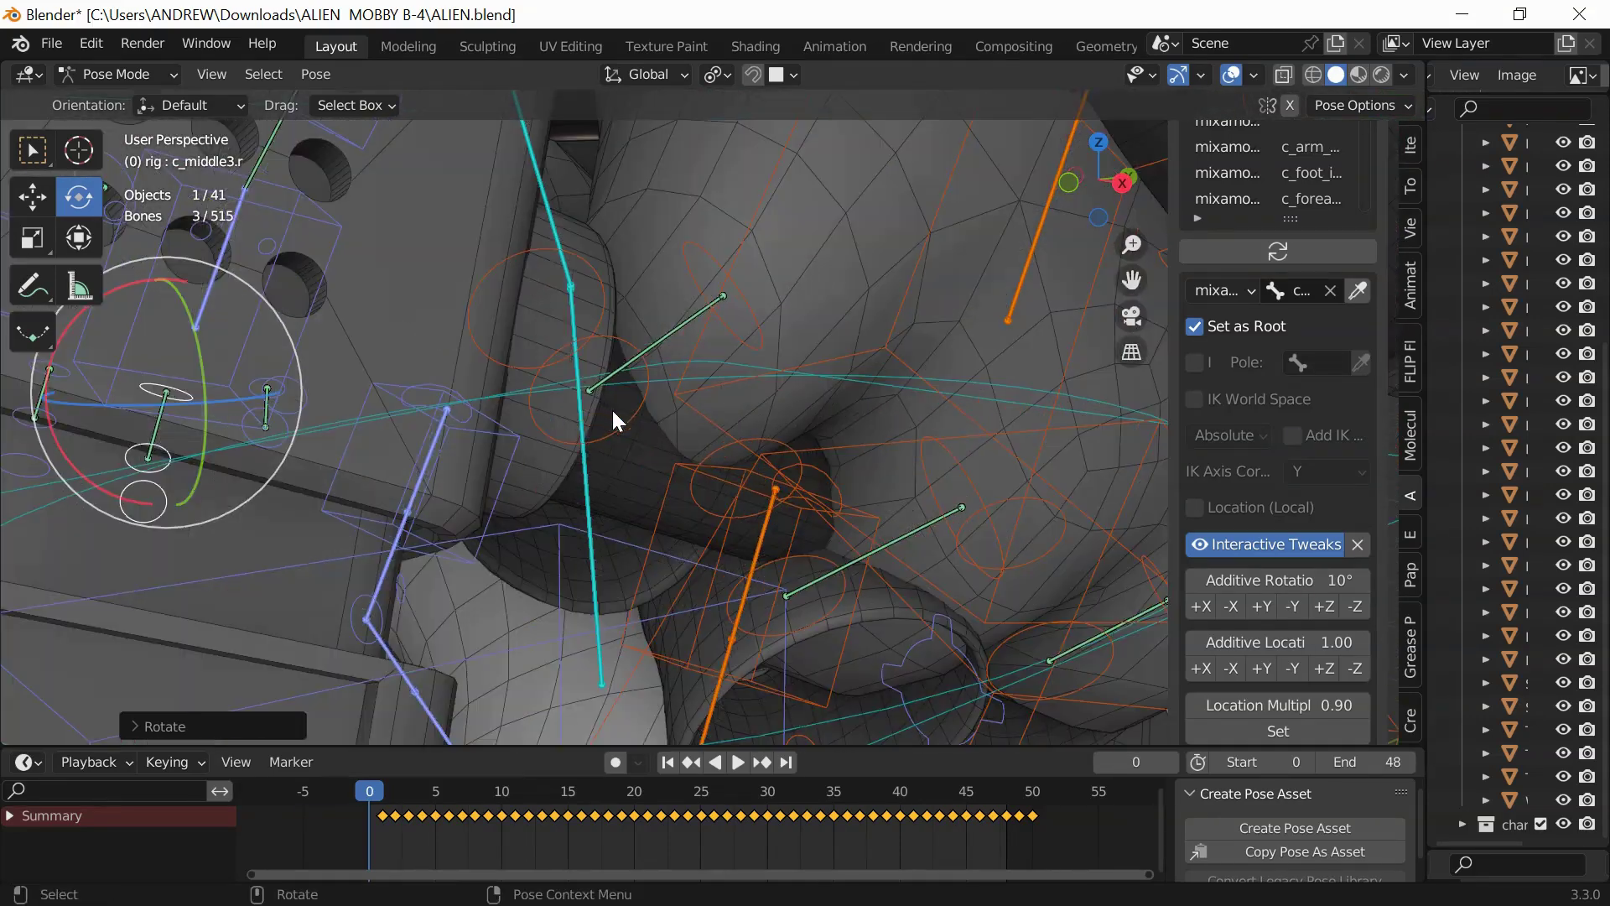
click(635, 411)
scroll(634, 409, up, 3)
middle_drag(625, 431, 640, 586)
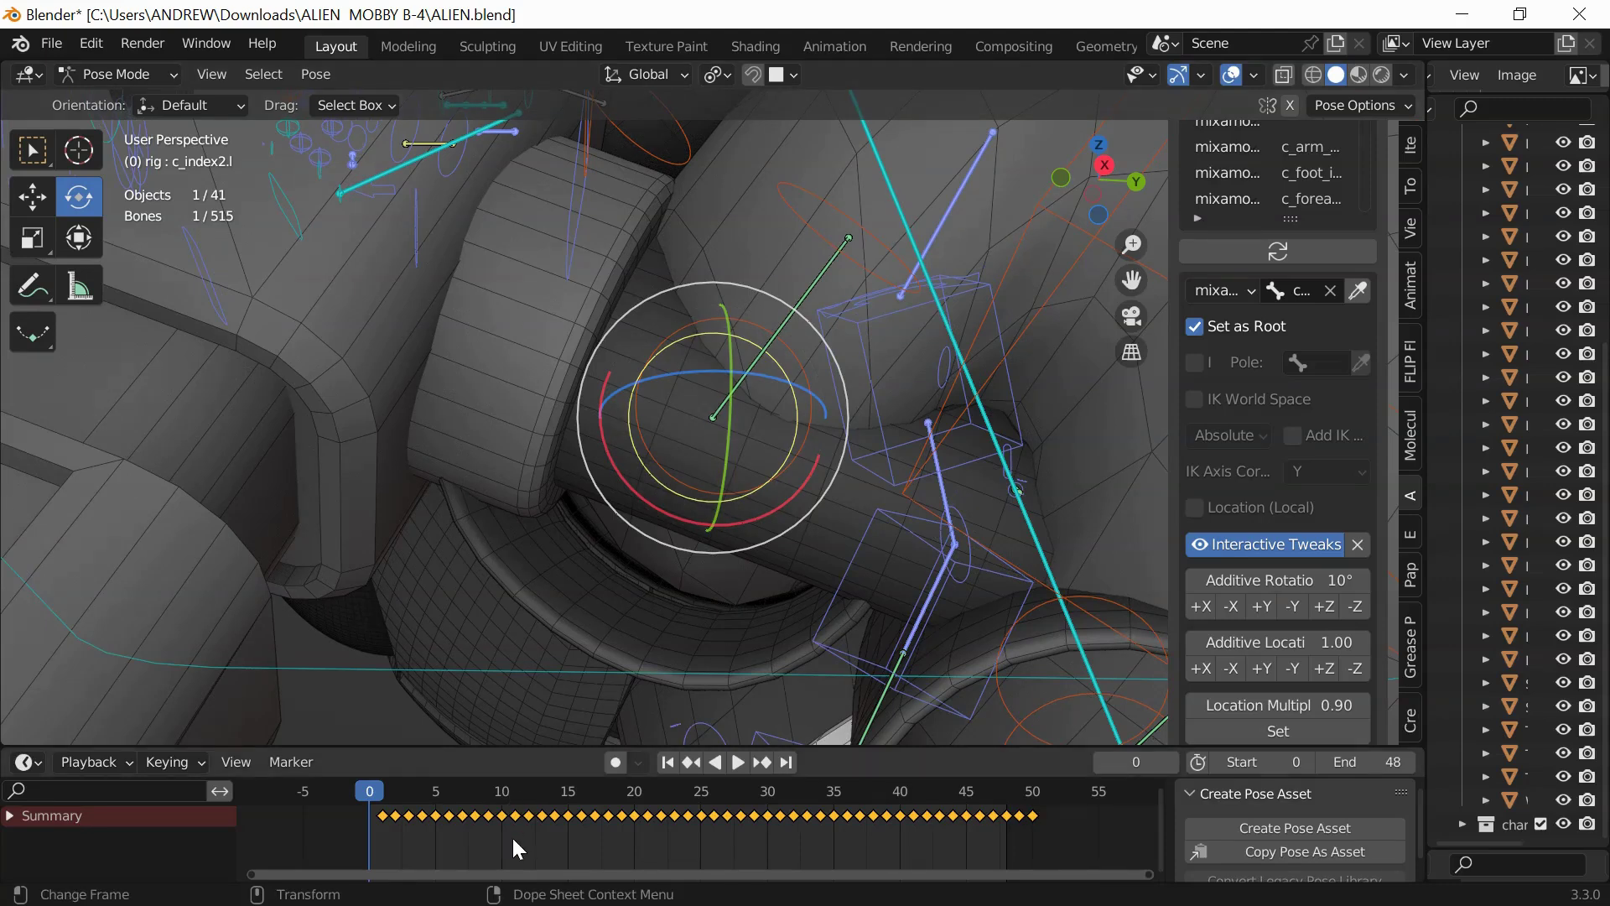
drag(706, 456, 942, 243)
click(819, 219)
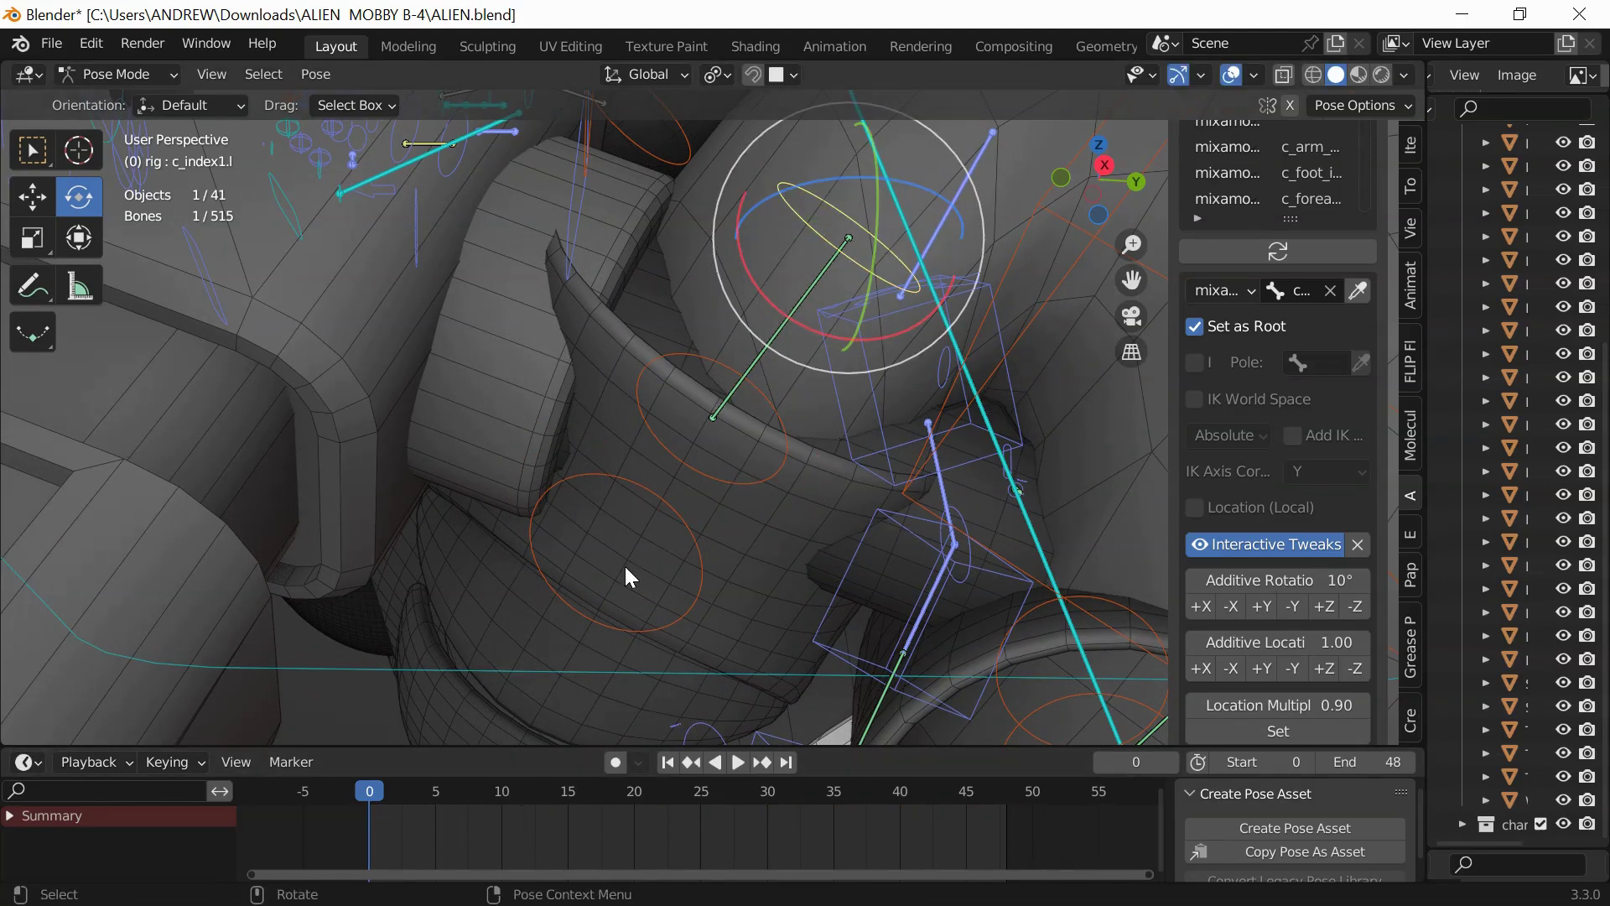
scroll(597, 666, down, 3)
drag(748, 398, 776, 340)
- Play back the walk animation and examine the corrected arms, hands and face from the front
scroll(537, 328, down, 4)
alt+drag(535, 329, 445, 461)
key(space)
scroll(530, 428, down, 4)
alt+middle_drag(444, 461, 509, 547)
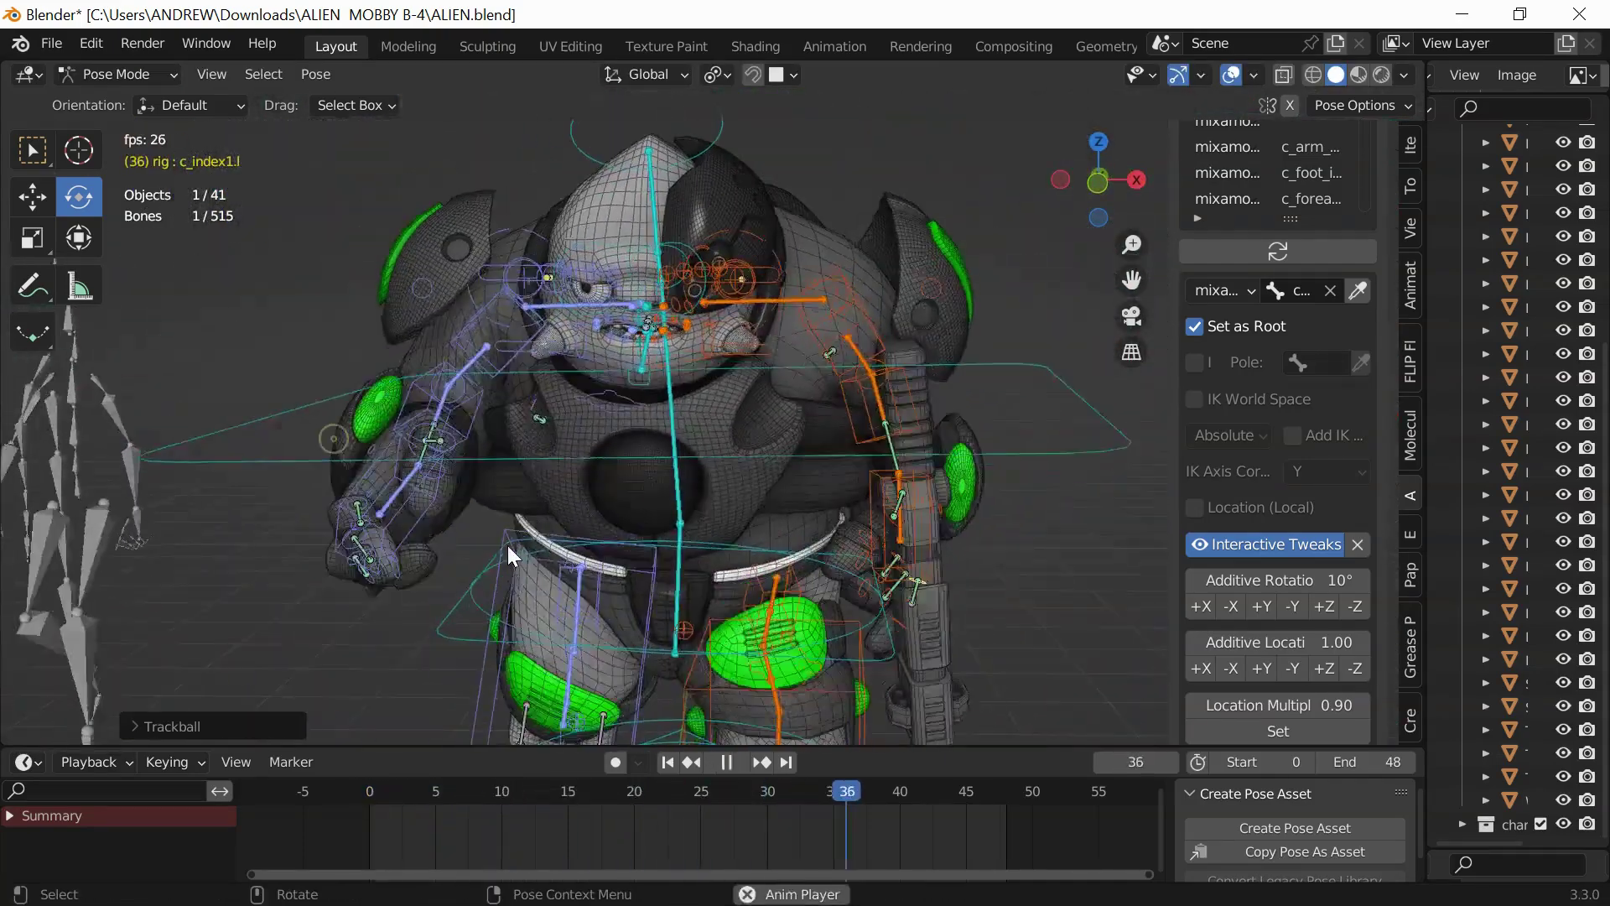
scroll(509, 549, down, 3)
drag(387, 744, 386, 769)
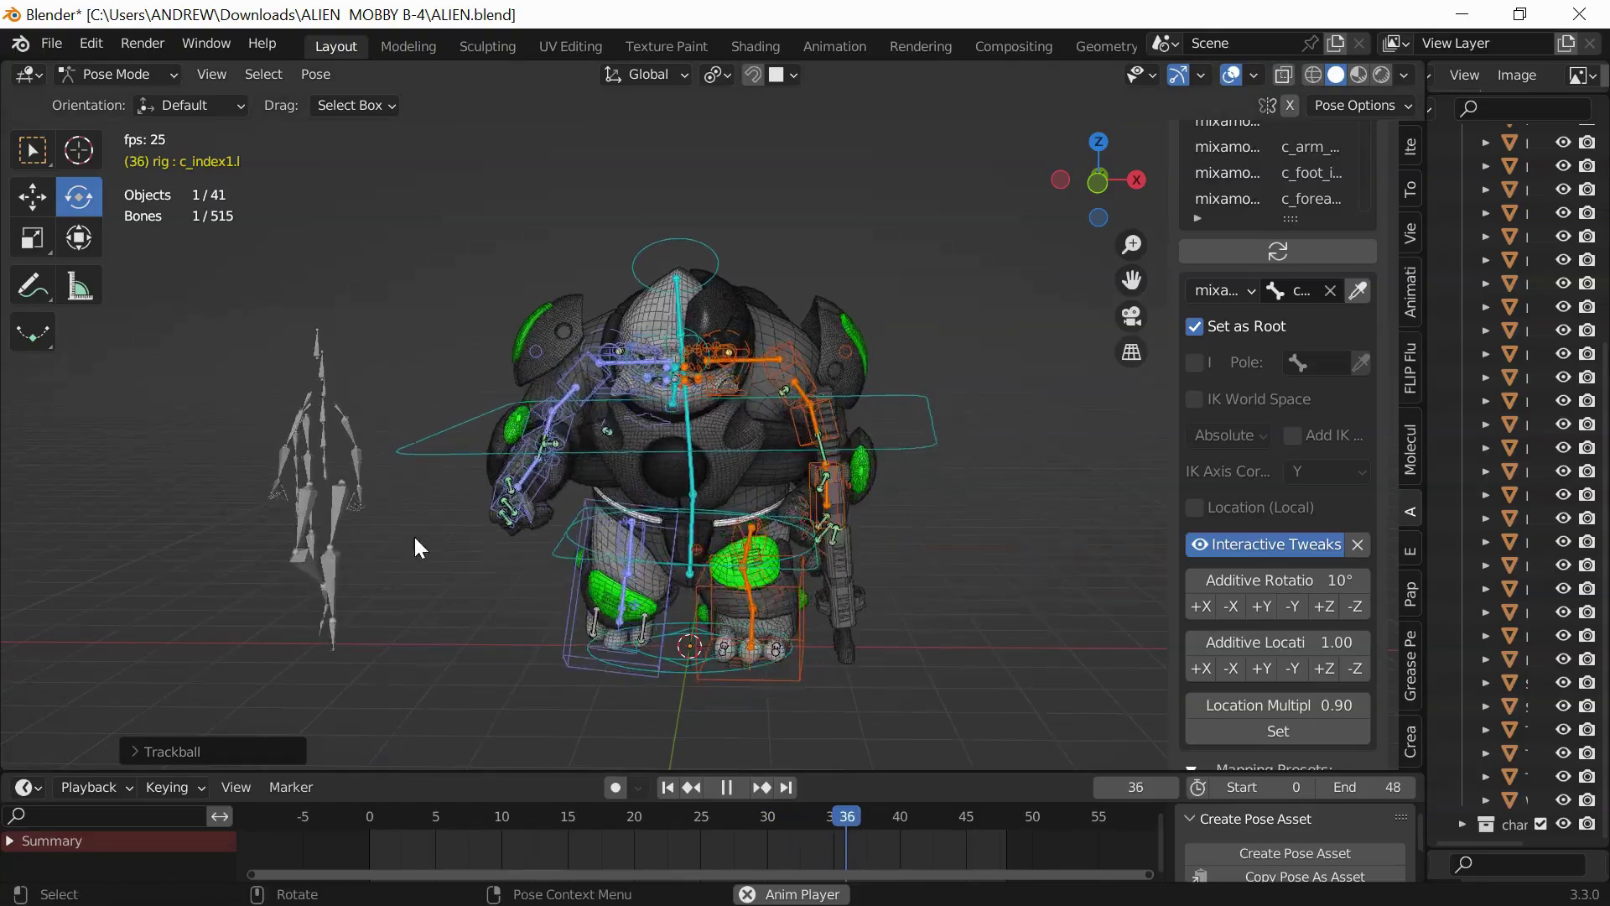
scroll(527, 410, up, 3)
middle_drag(516, 446, 919, 420)
scroll(572, 330, up, 5)
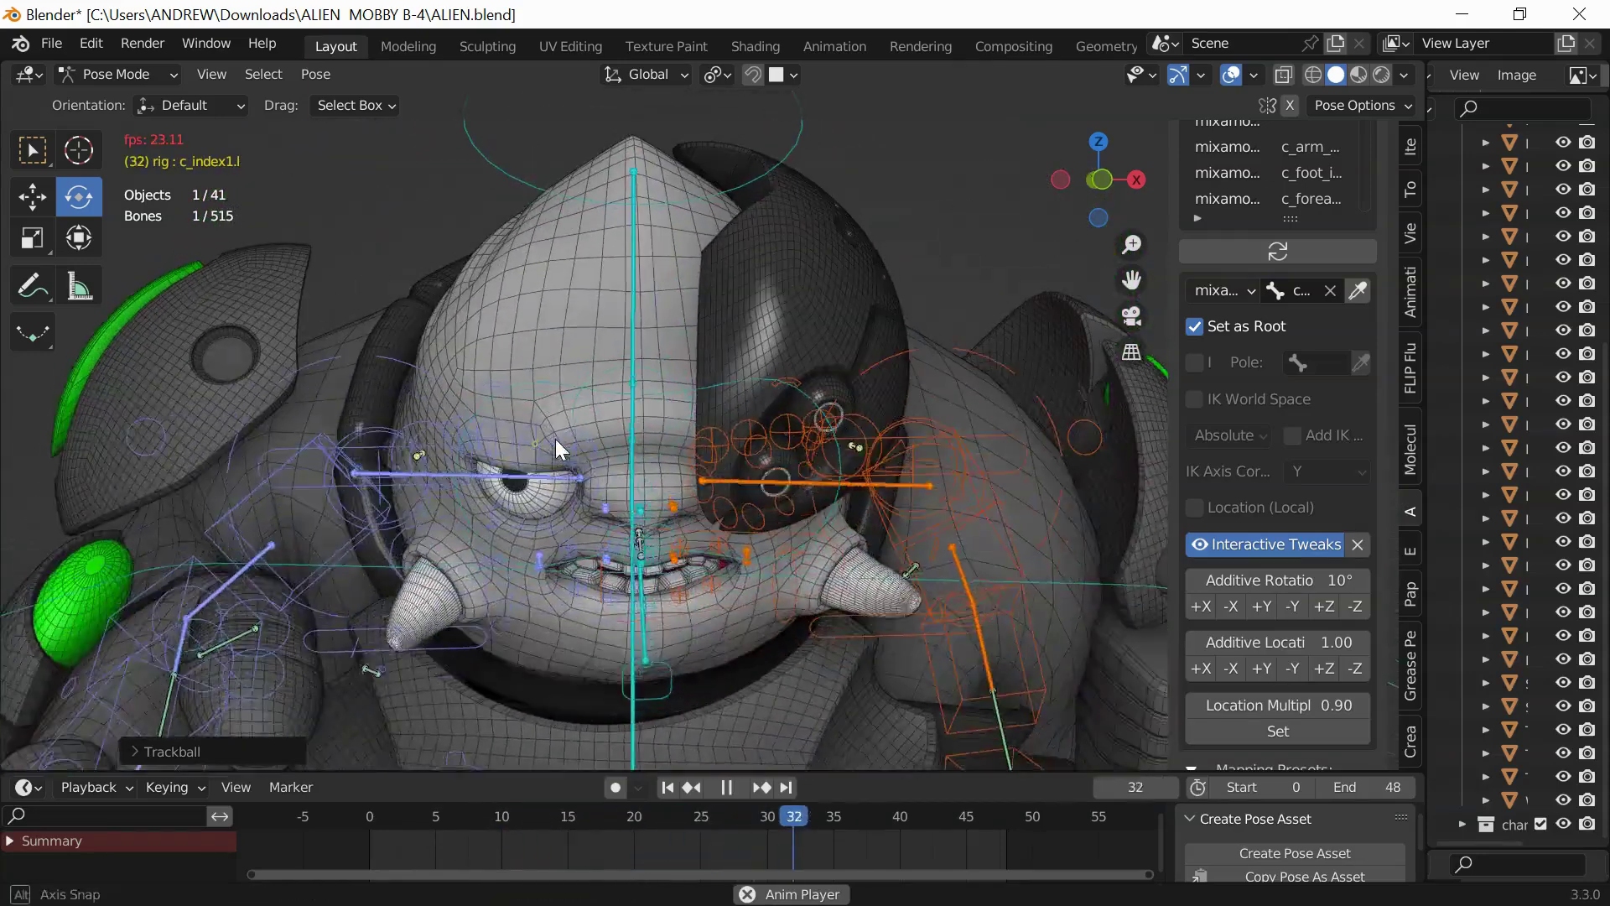
key(space)
- Hide the HELMET mesh in the viewport and reselect the rig at its face controllers
click(719, 246)
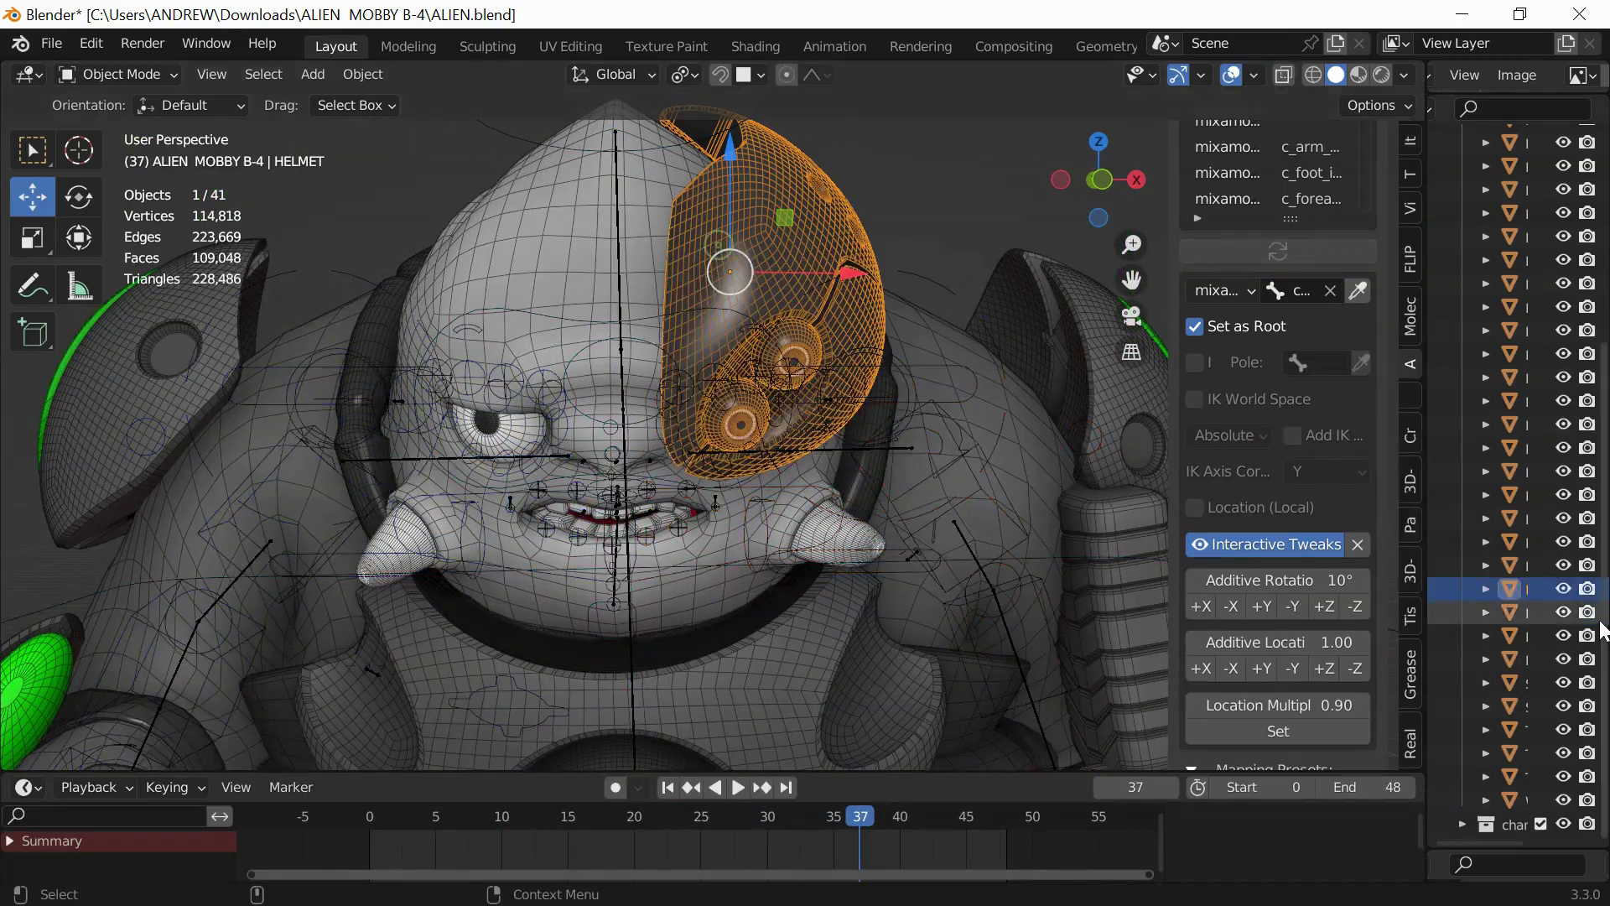
click(1564, 590)
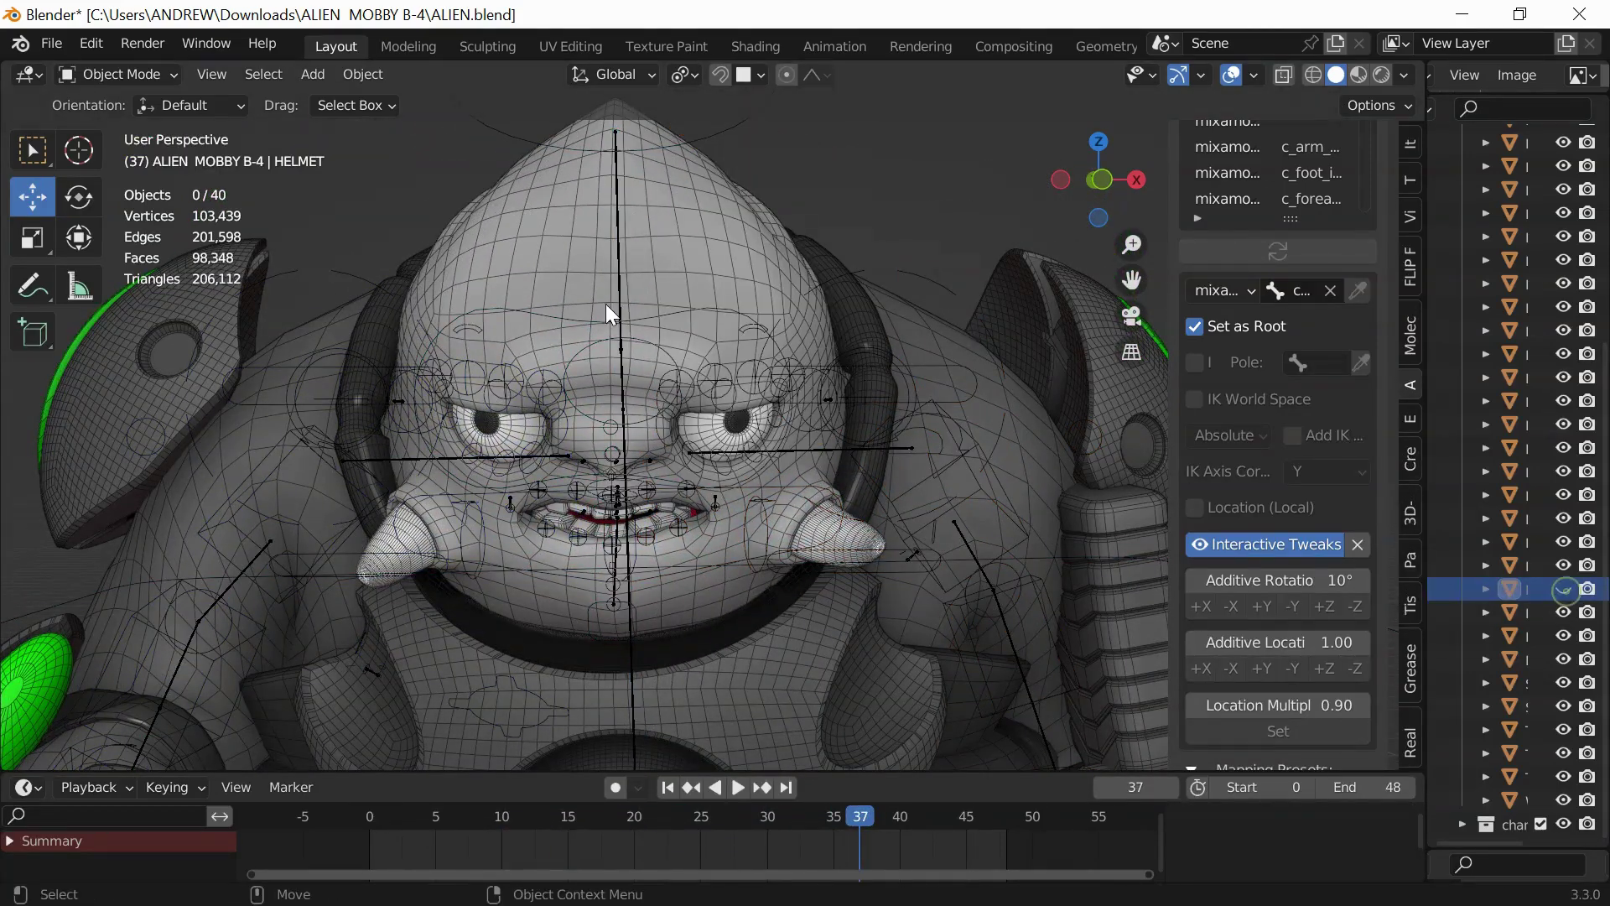
click(325, 366)
shift+middle_drag(249, 403, 281, 413)
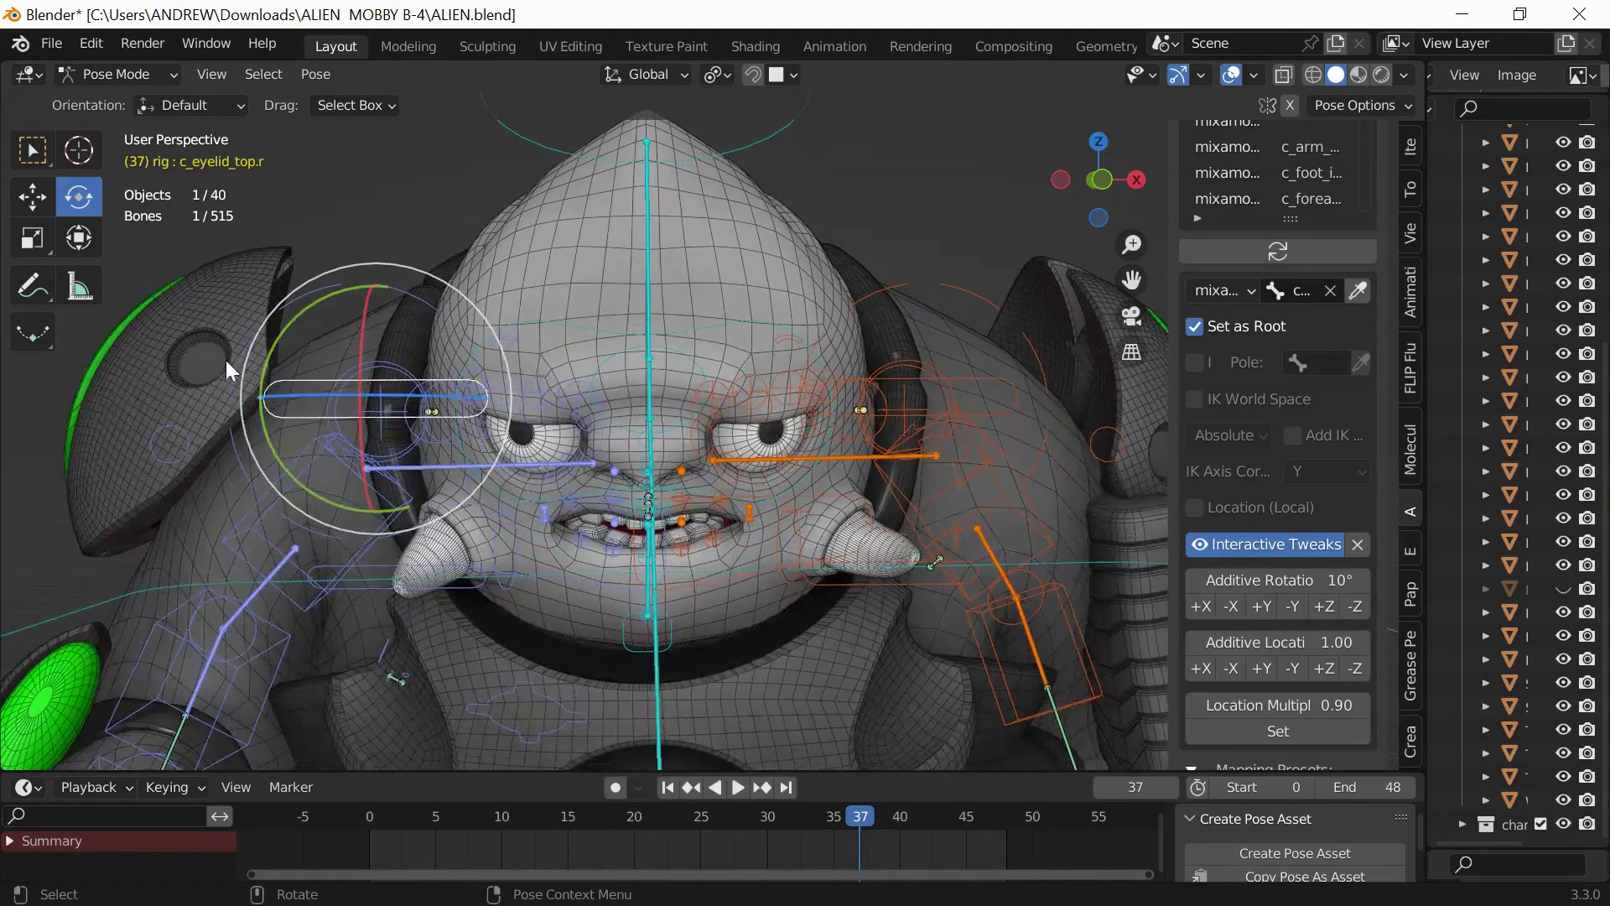
- Move the eye targets c_eye_target.r and c_eye_target.l inward toward the middle of the face
click(32, 197)
click(378, 407)
key(g)
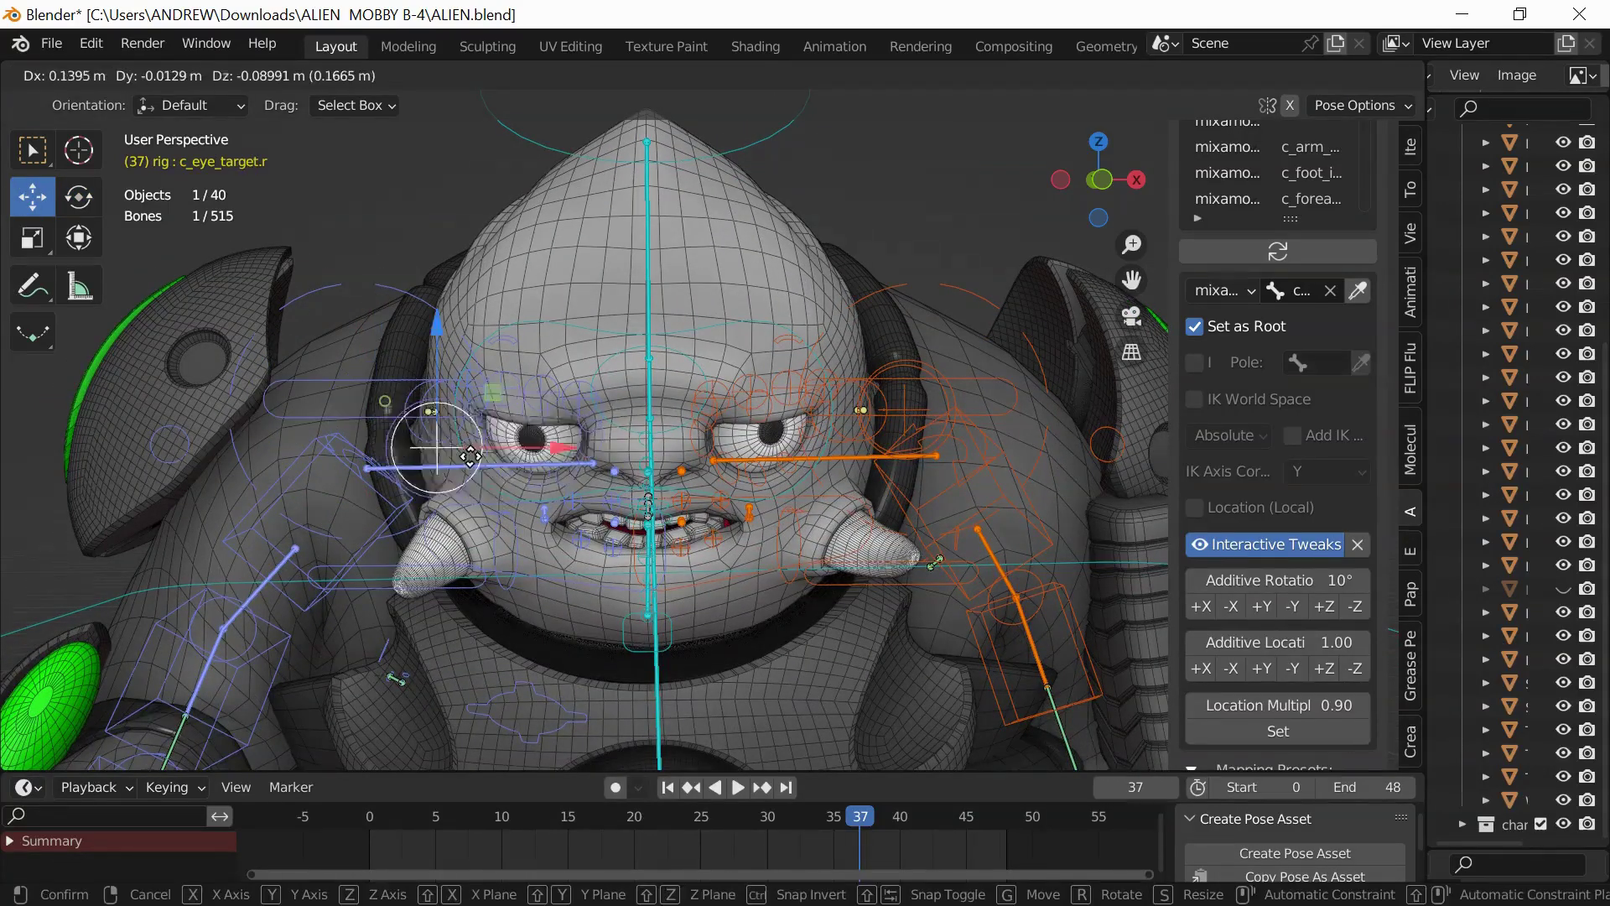
click(524, 459)
click(912, 407)
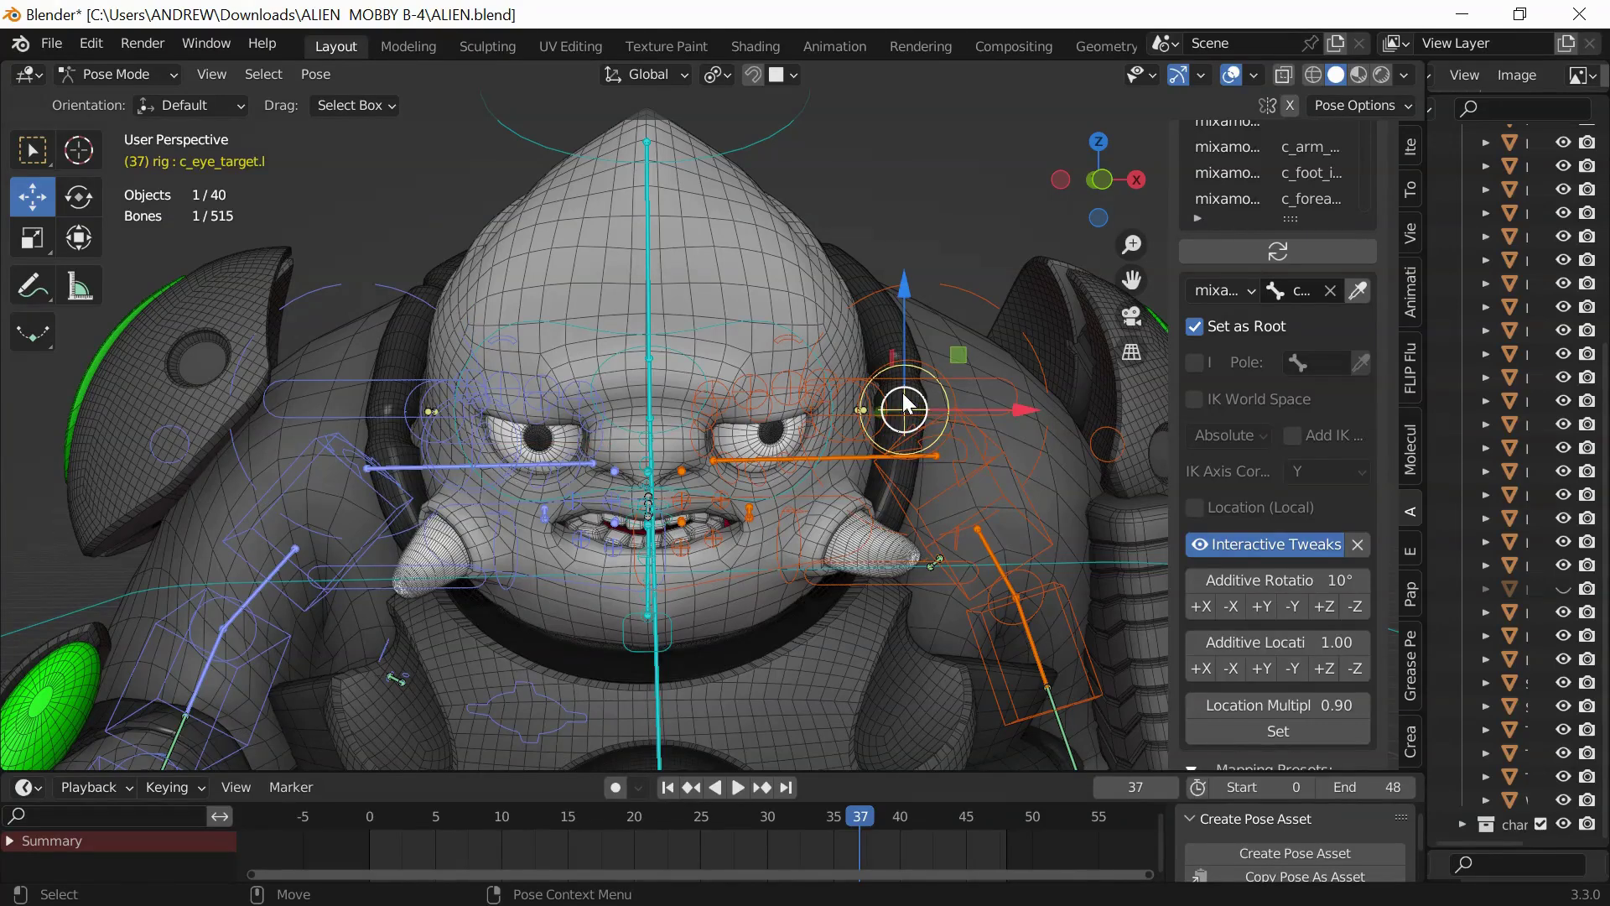
key(g)
click(818, 446)
- Move the combined eye target c_eye_target.x slightly down to lower the gaze
click(618, 332)
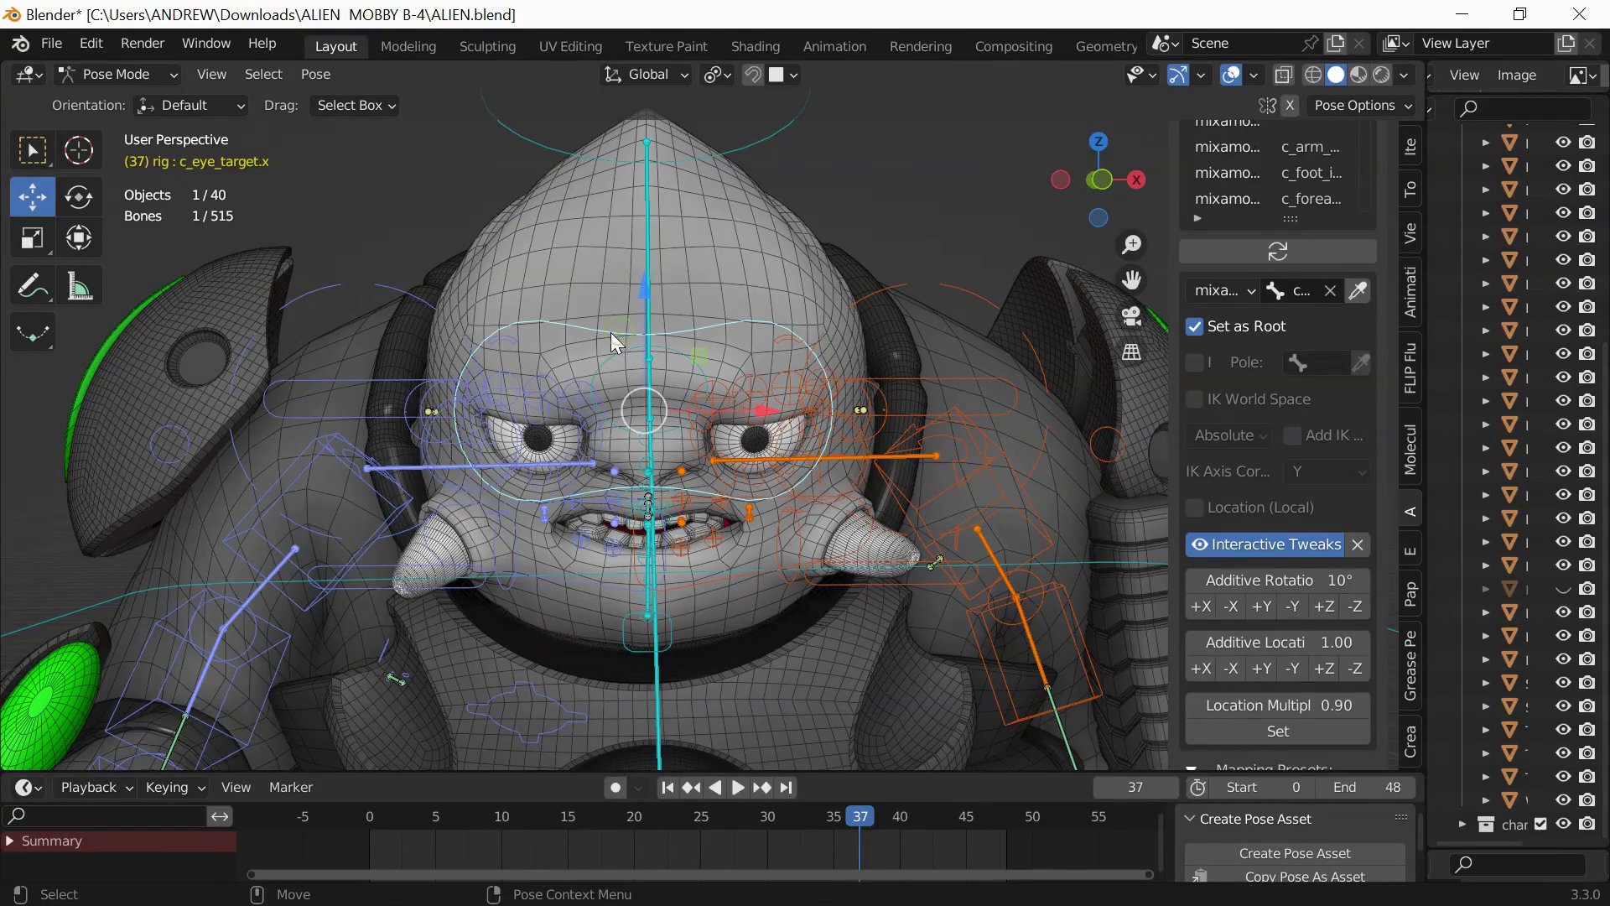
key(g)
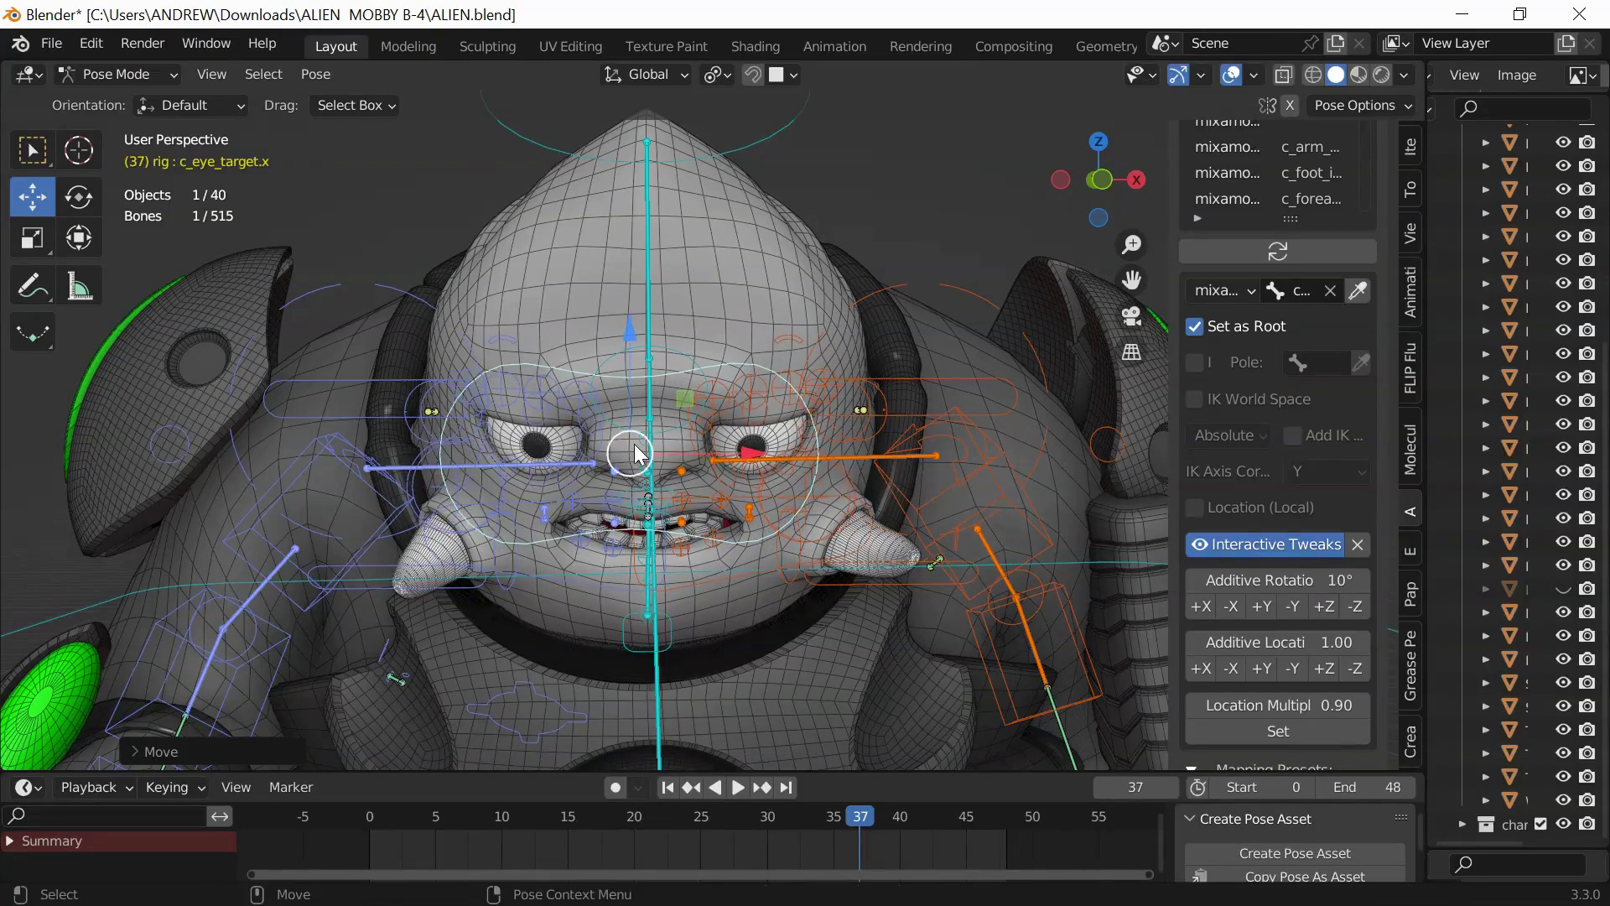
click(636, 452)
- Shift both full eyebrow controllers together vertically to set the height of the brows
scroll(416, 299, up, 2)
click(398, 280)
shift+click(809, 290)
key(g)
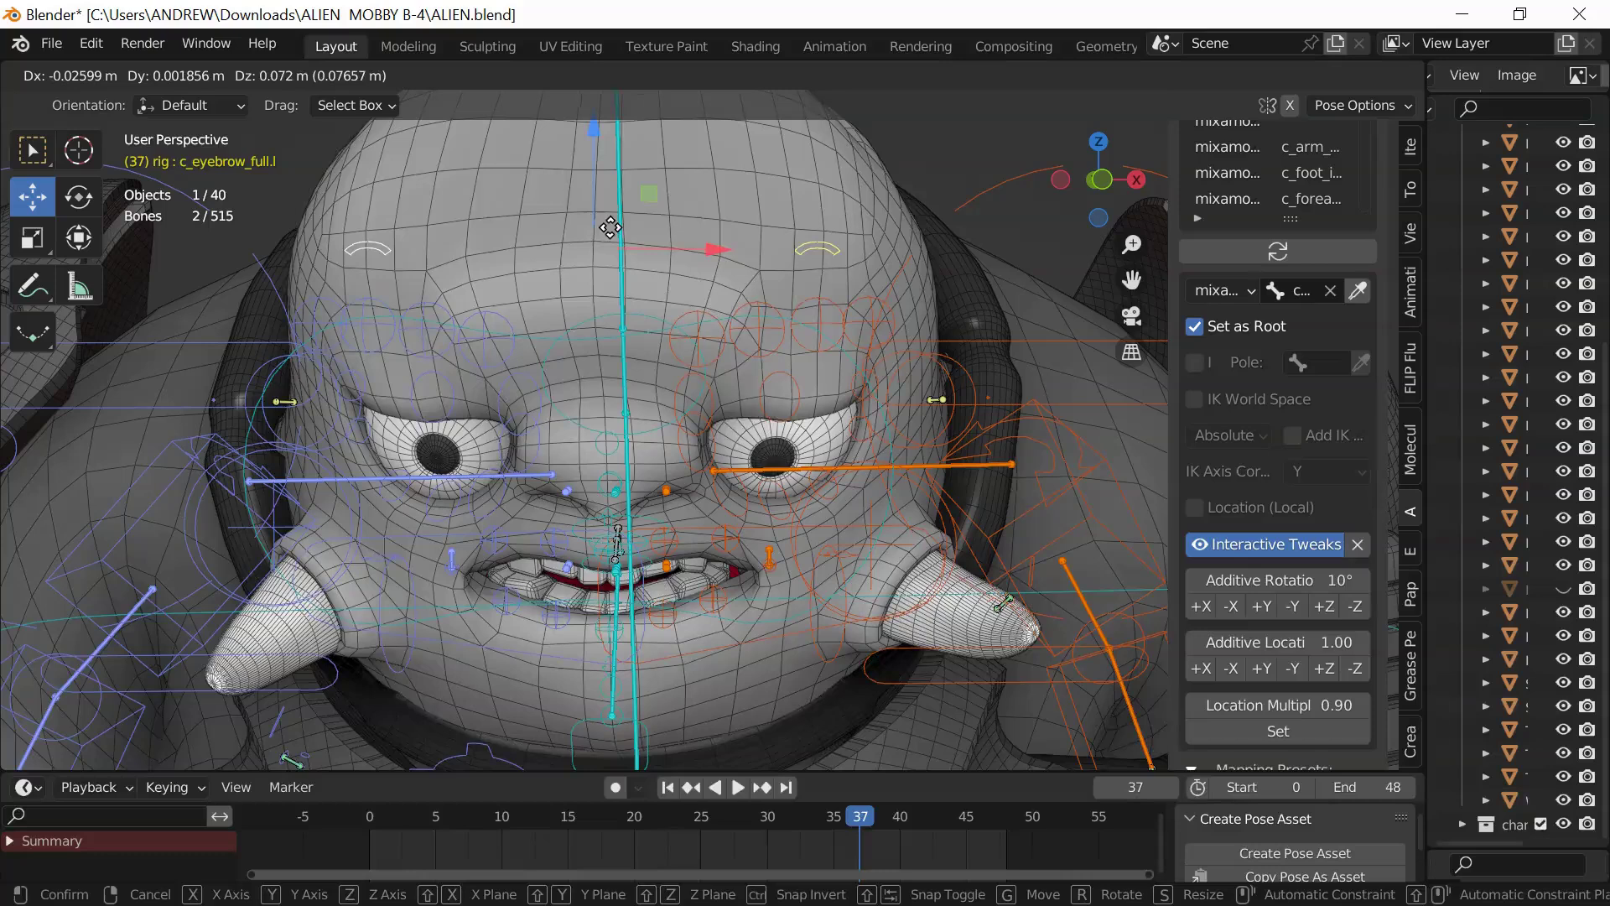
click(620, 291)
- Raise the two inner left eyebrow controllers, including c_eyebrow_01_end.l, by about 0.01 m
click(777, 426)
shift+click(699, 436)
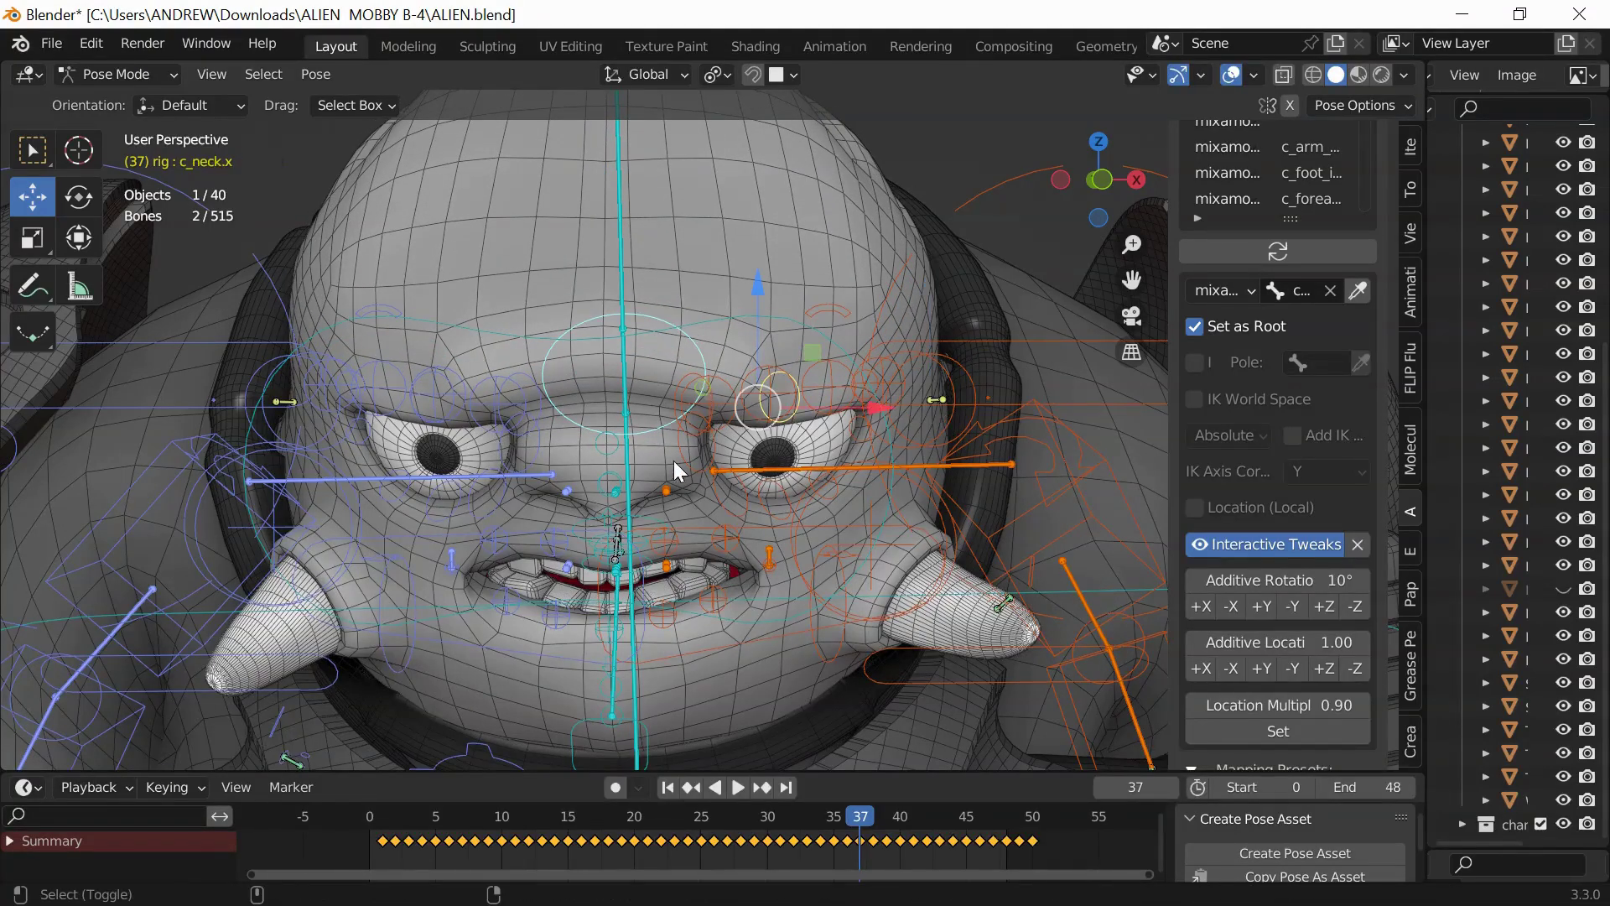
click(718, 405)
shift+click(712, 410)
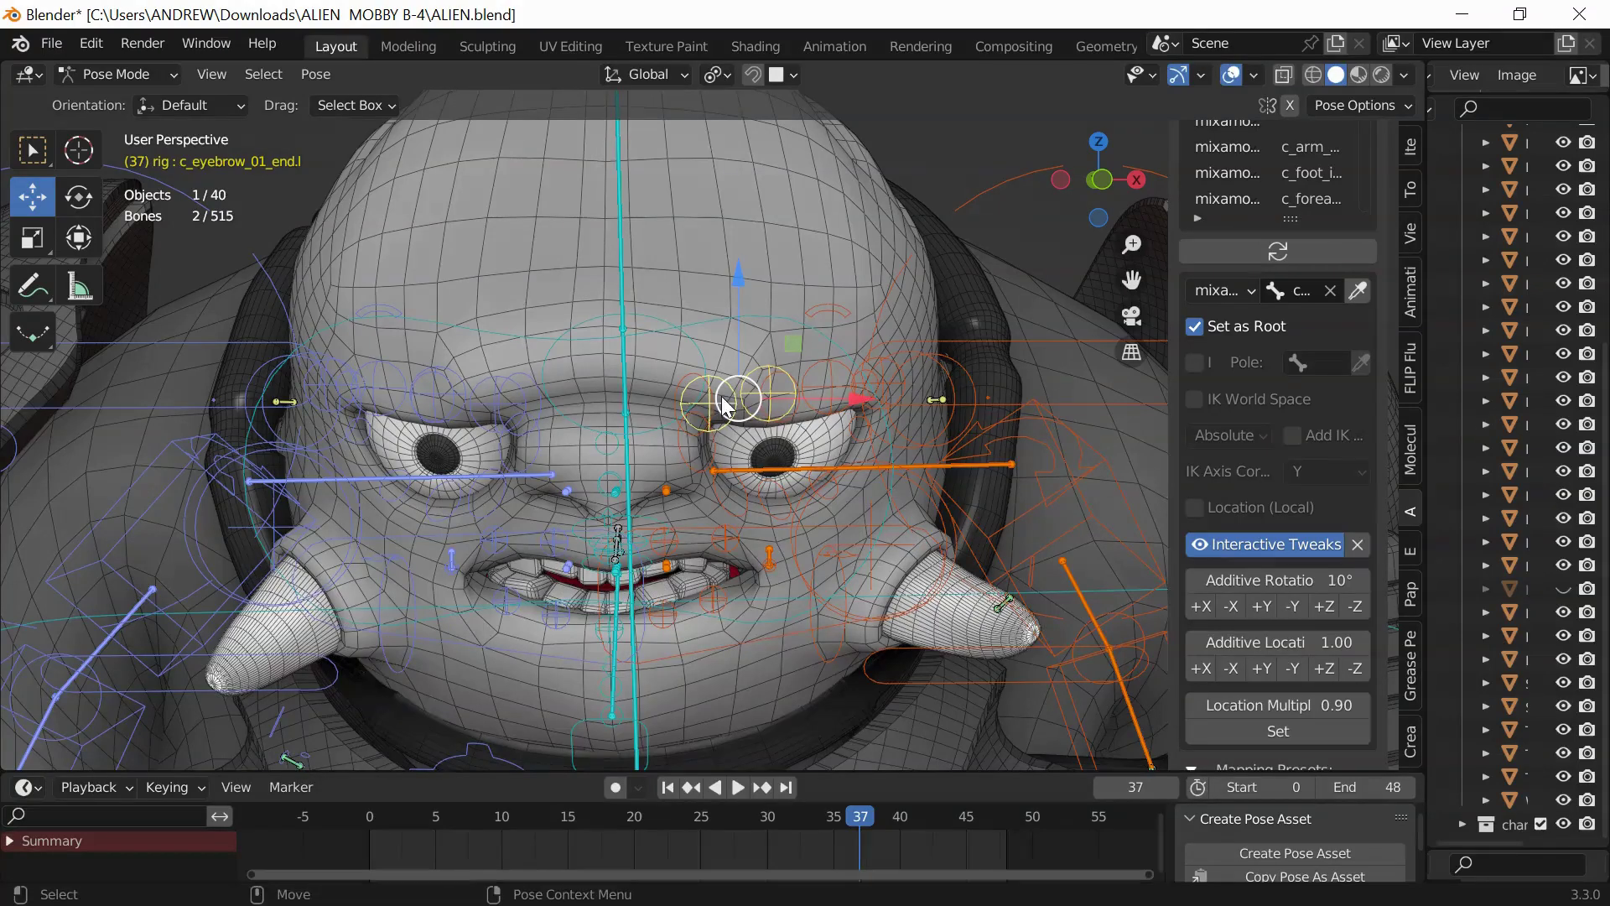
key(g)
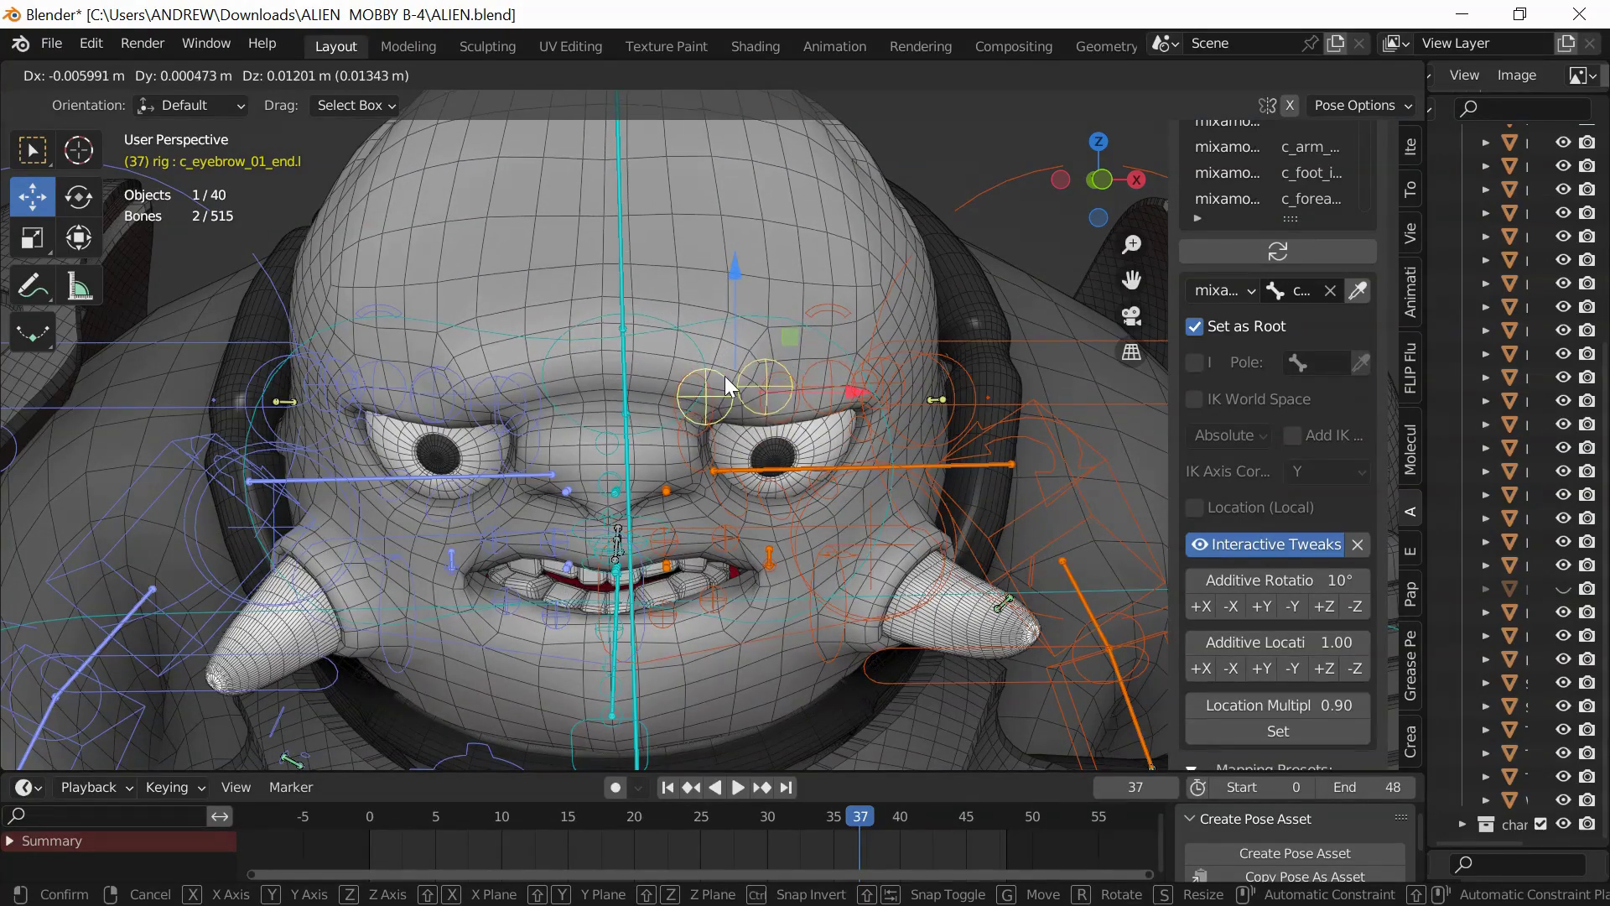
click(724, 376)
- Raise the two inner right eyebrow controllers, including c_eyebrow_01_end.r, slightly to match the left brow
click(433, 393)
shift+click(474, 400)
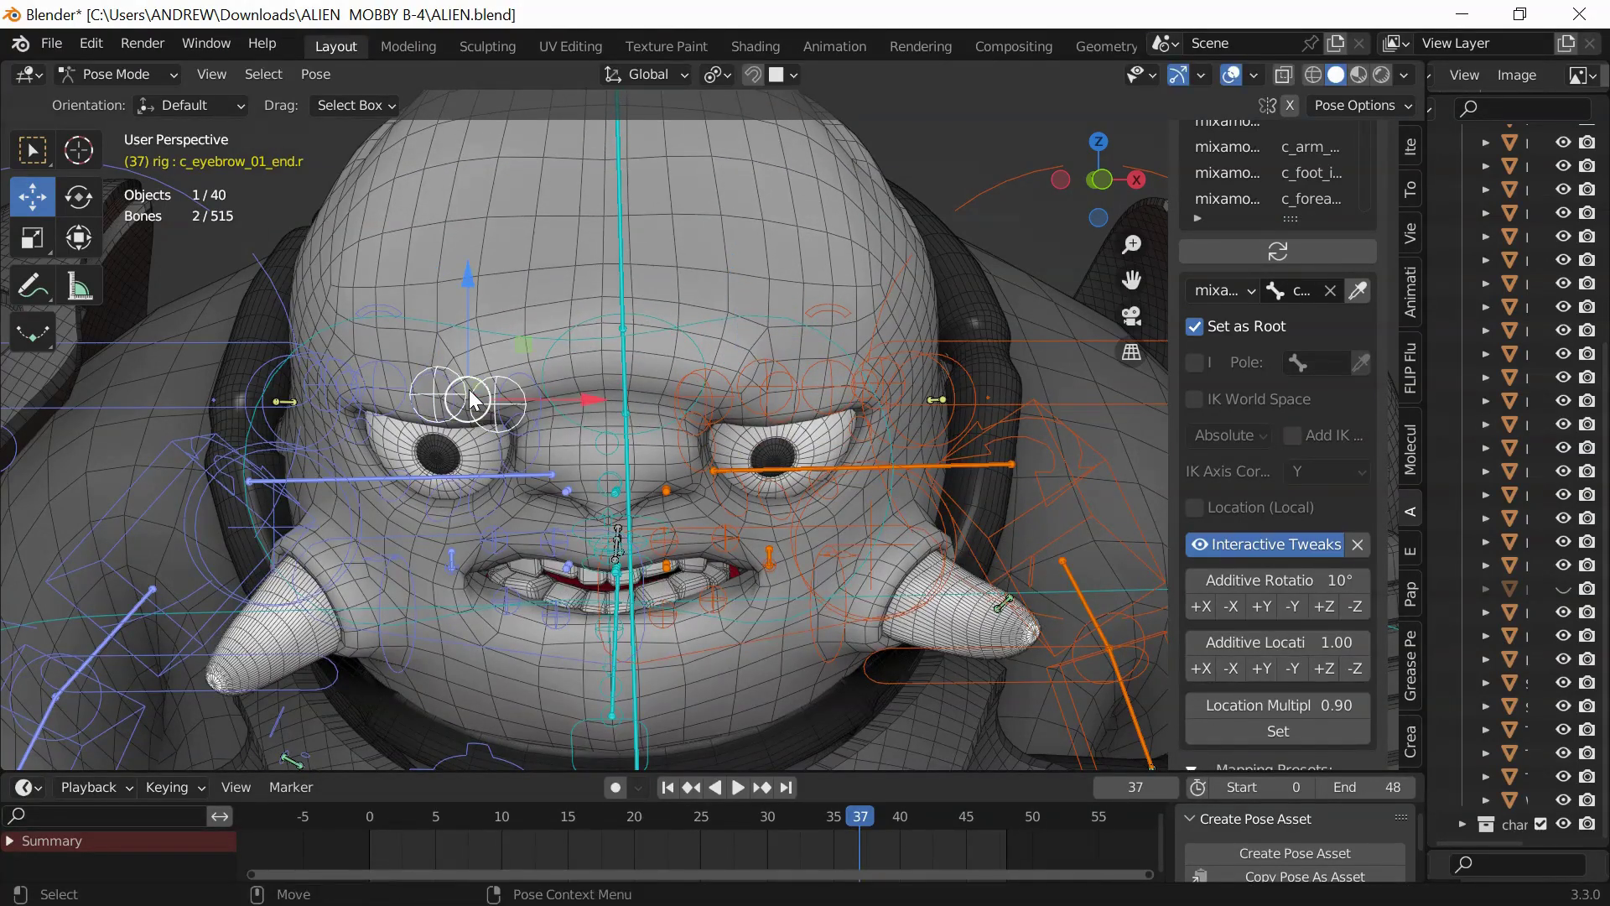
key(g)
click(476, 388)
- Move the jaw controller c_jawbone.x slightly down to open the mouth
scroll(520, 470, down, 1)
shift+middle_drag(520, 478, 589, 532)
click(606, 558)
key(g)
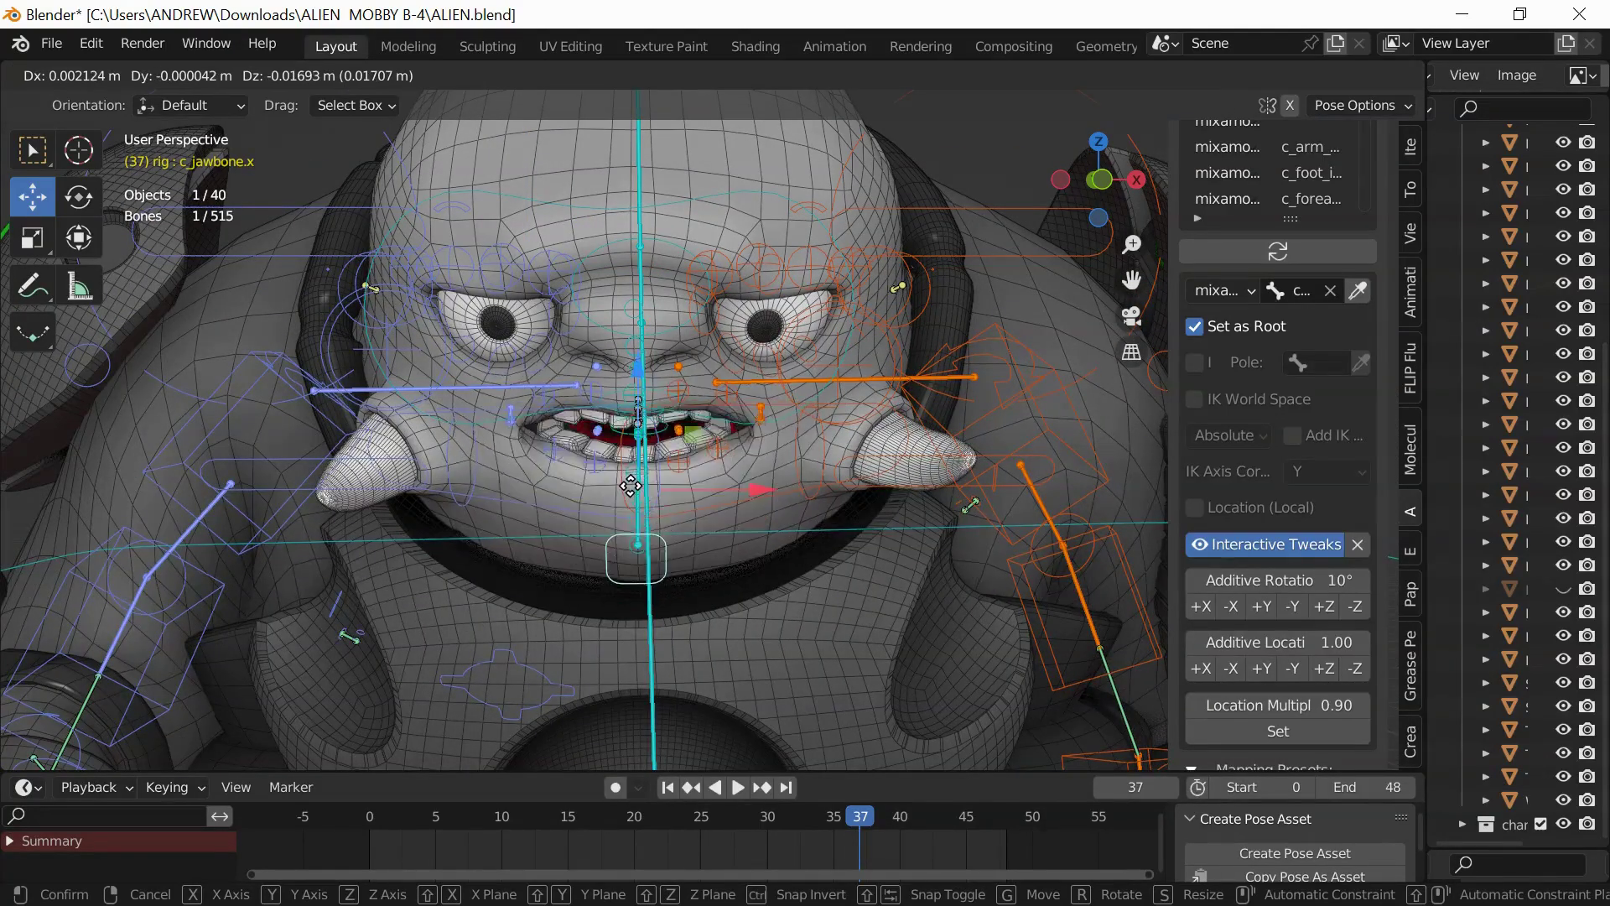
click(438, 424)
- Reposition the mouth corners with the c_lips_smile.r and c_lips_smile.l controllers to skew the grin
scroll(438, 423, up, 3)
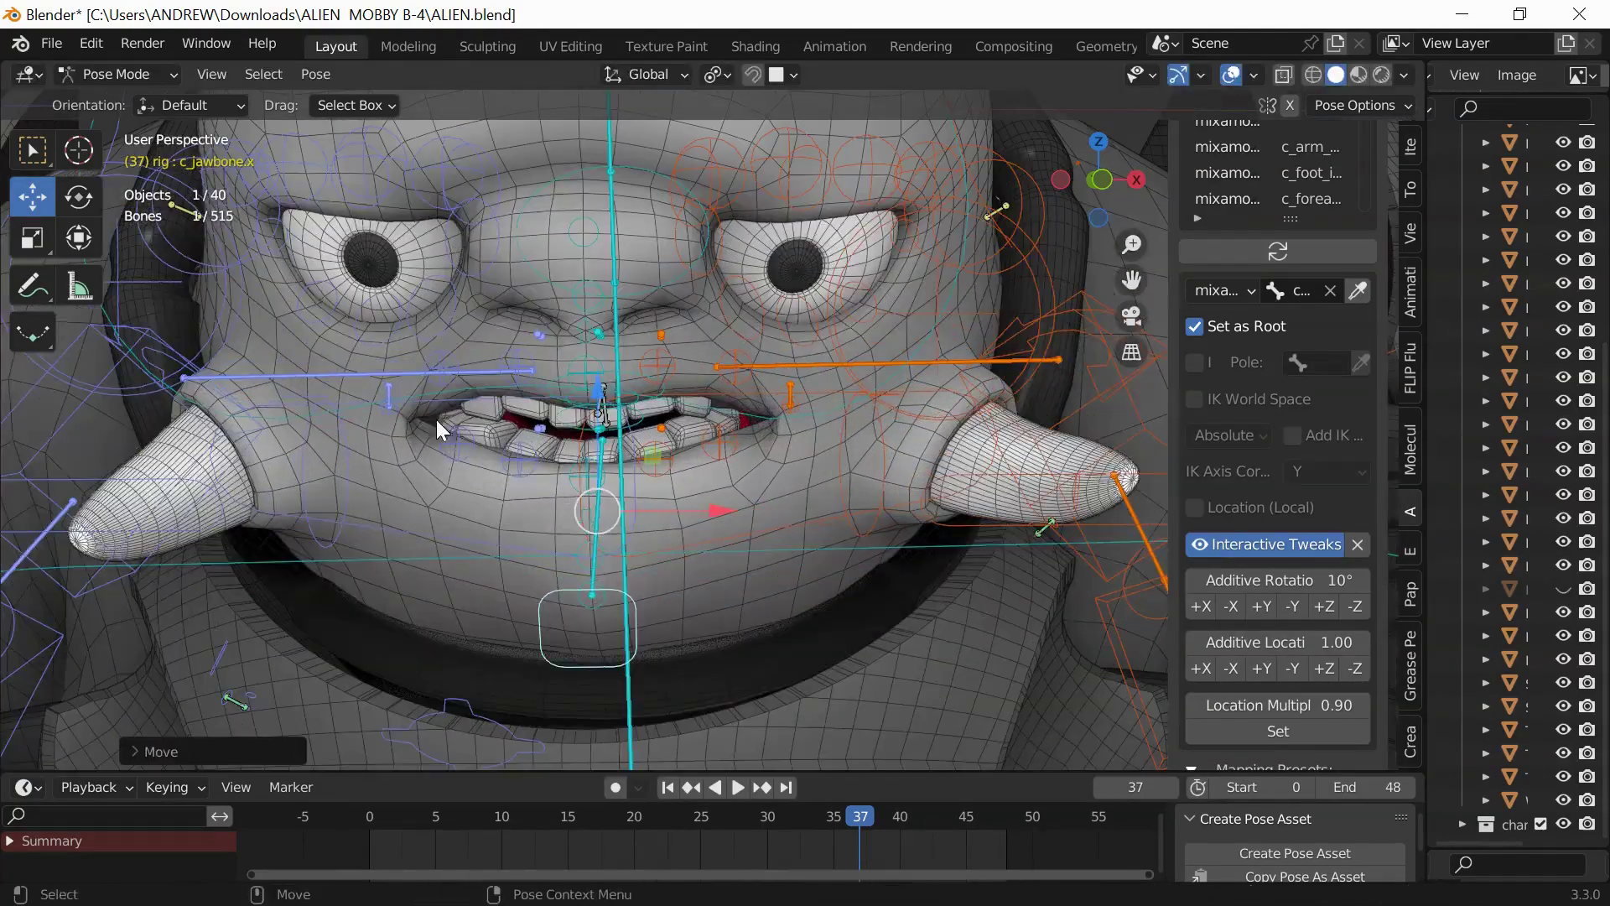
click(387, 396)
key(g)
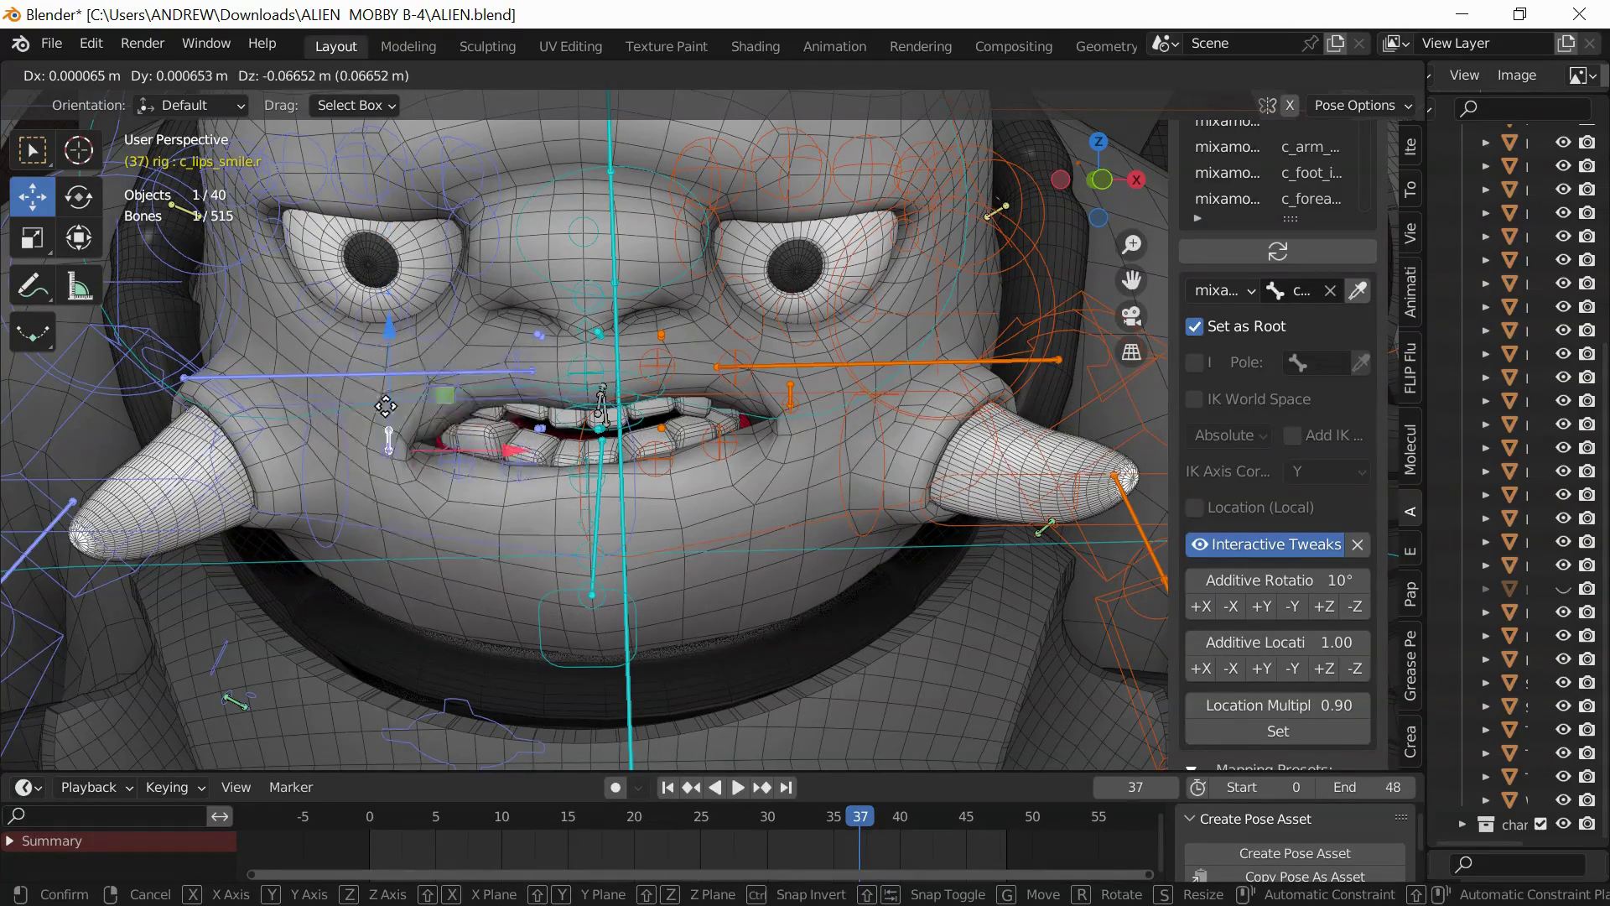
click(386, 403)
click(786, 396)
key(g)
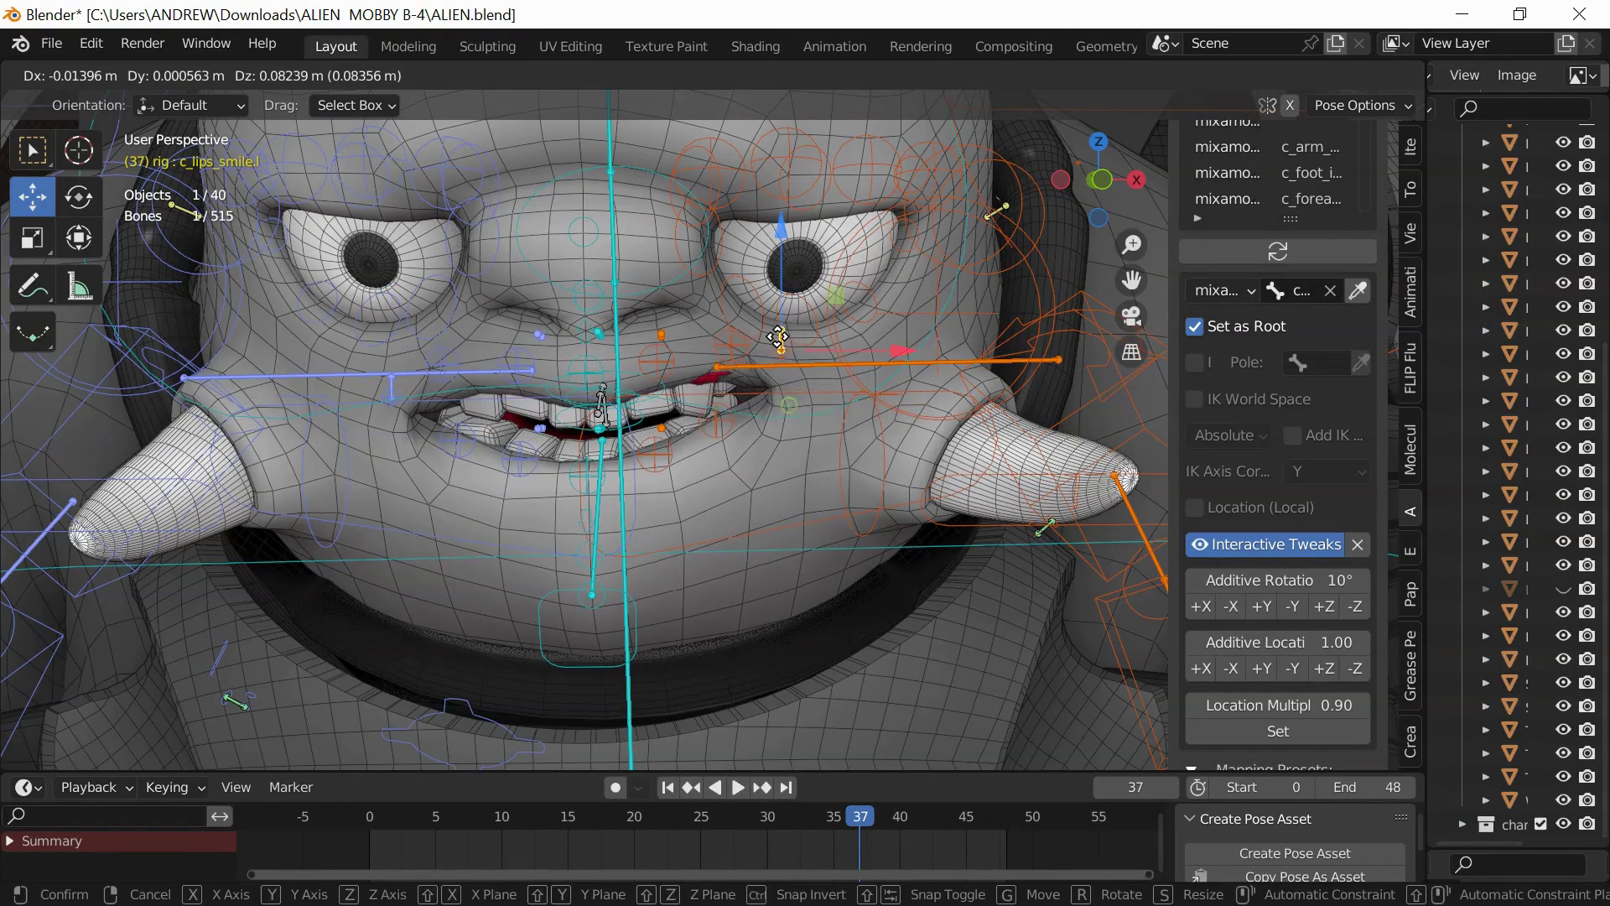
click(426, 368)
- Adjust the two upper lip controllers on the character's right side of the mouth
scroll(411, 352, up, 3)
mouse_move(320, 324)
mouse_down()
mouse_move(316, 370)
mouse_move(316, 280)
mouse_move(324, 322)
mouse_up()
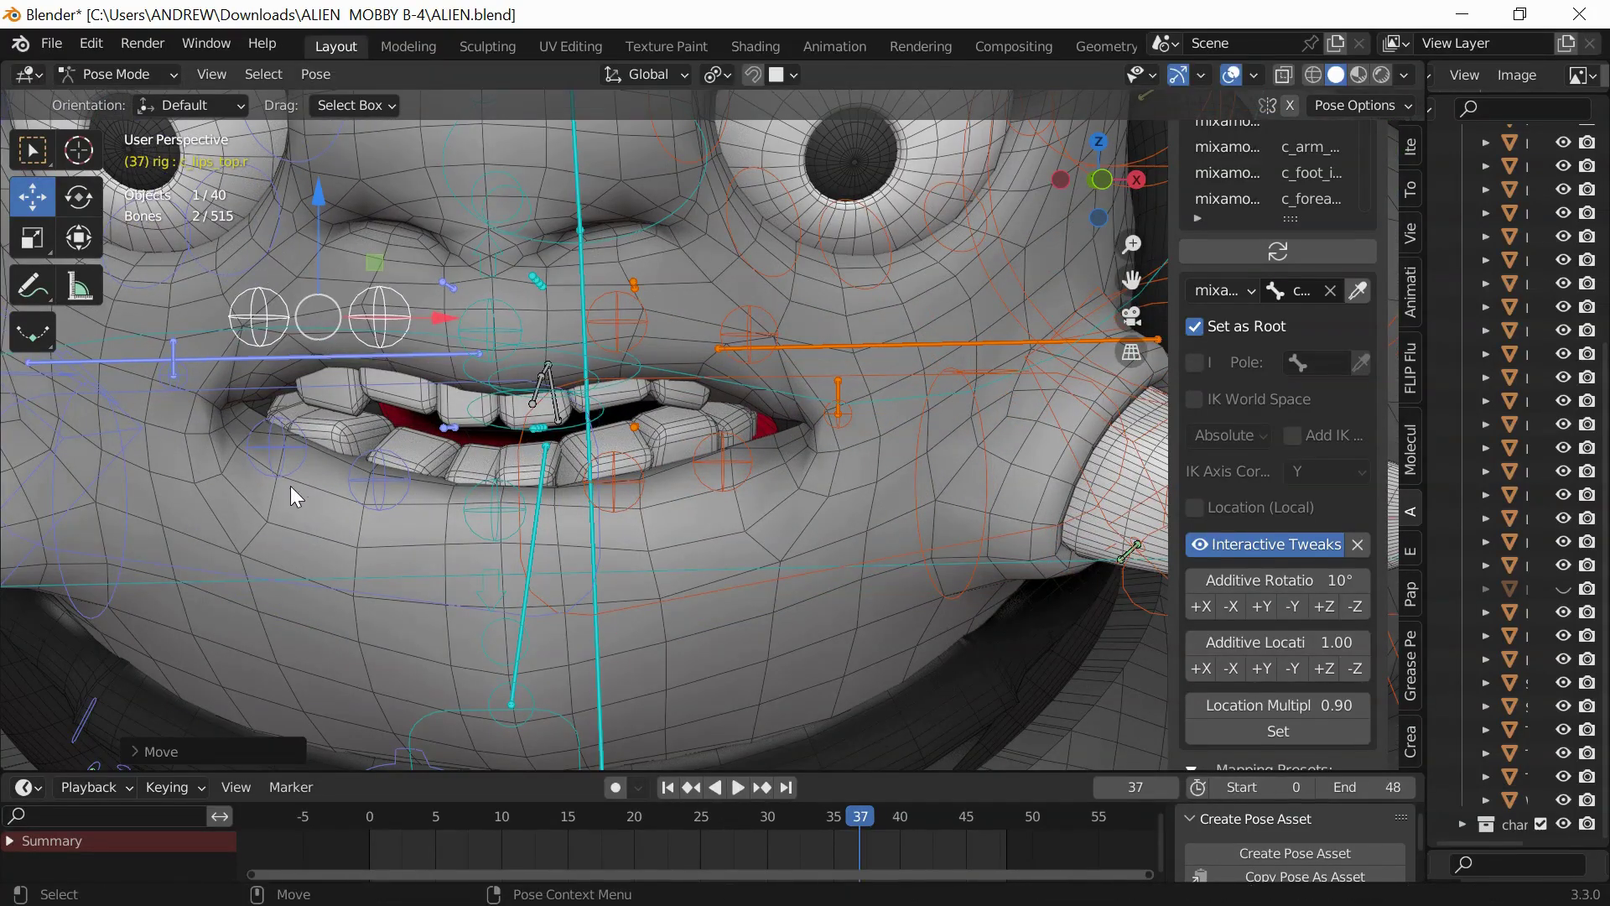
- Lower the two lower lip controllers, including c_lips_bot.r, on the character's right side of the mouth
click(287, 463)
shift+click(366, 499)
drag(327, 462, 332, 520)
scroll(372, 411, down, 6)
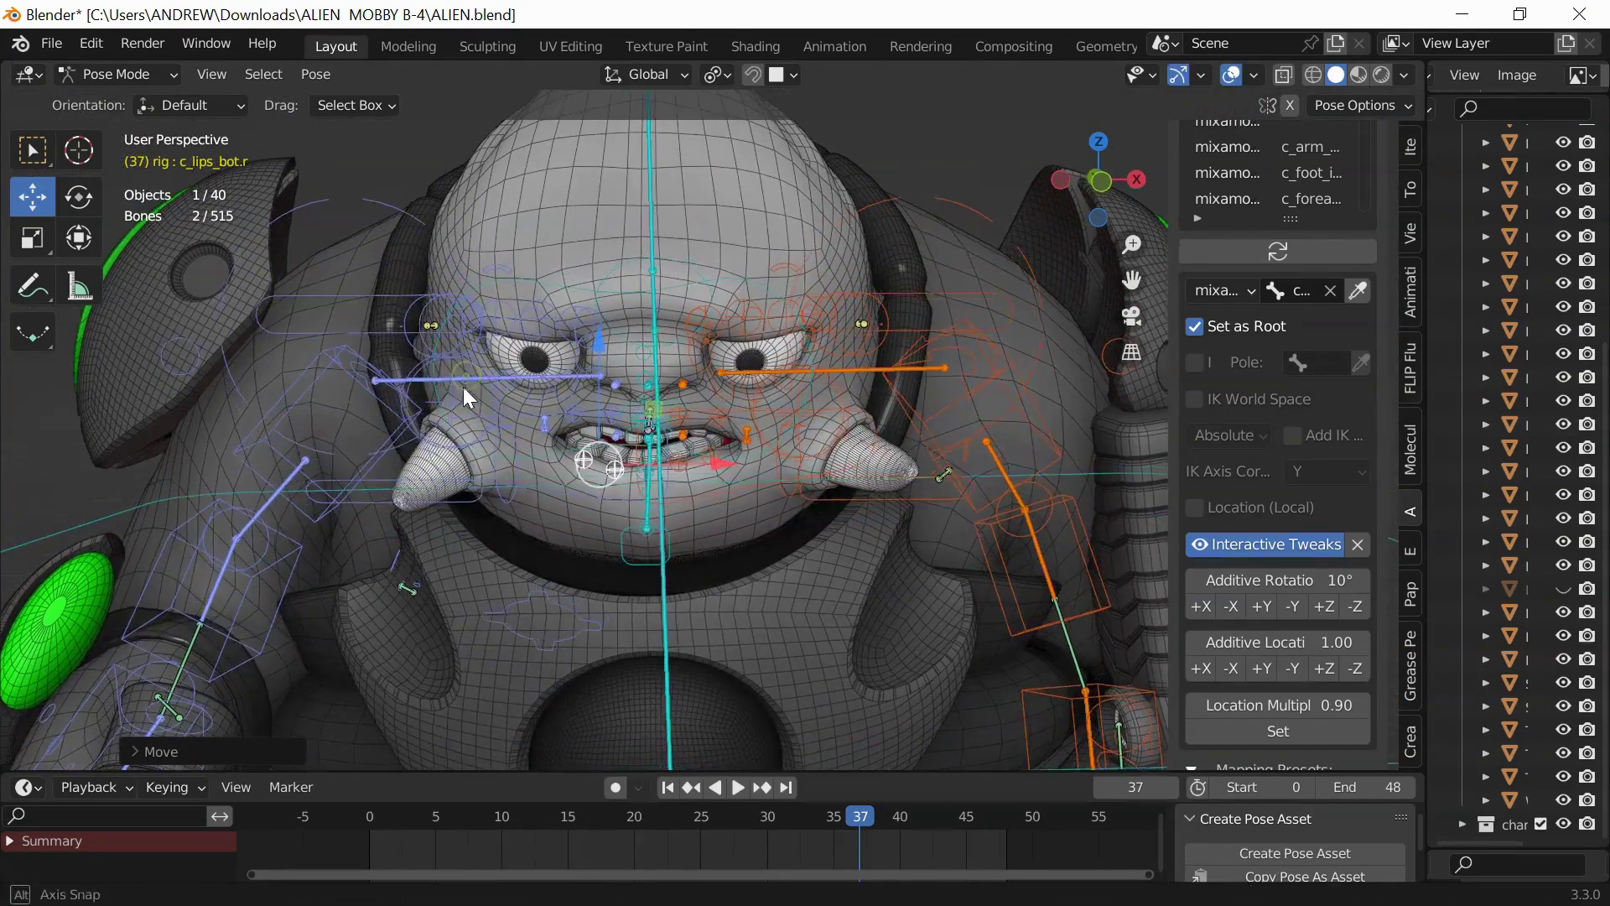
- Raise the jaw controller c_jawbone.x slightly to close the mouth, and unhide the mask covering half of the face
drag(652, 490, 652, 454)
scroll(562, 285, down, 2)
click(1564, 590)
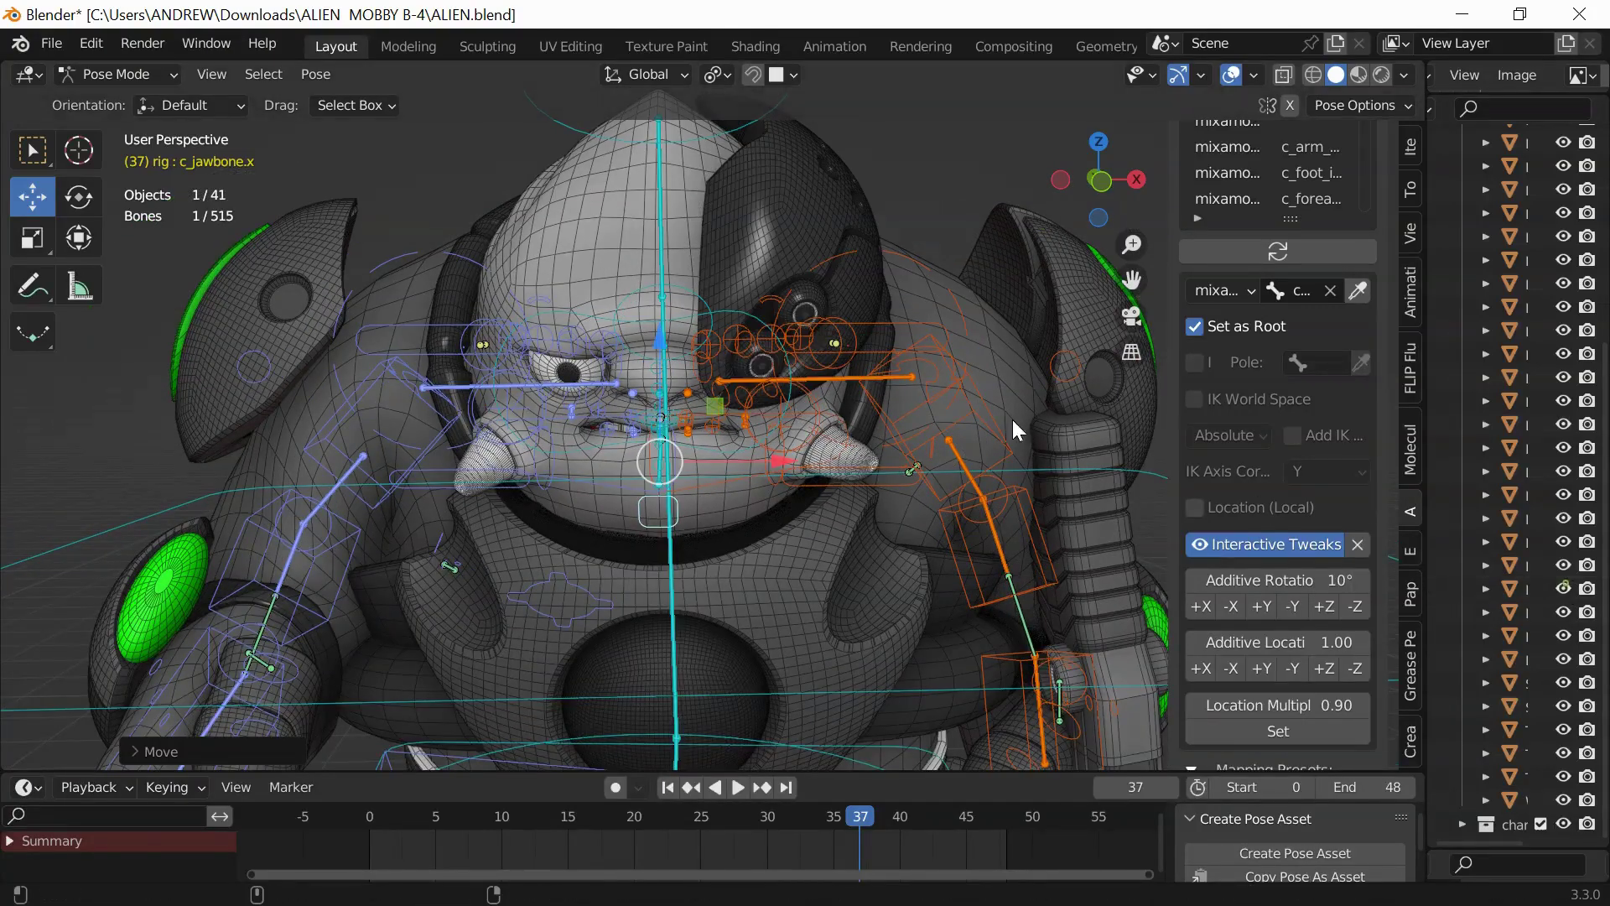
- Play the walk animation and shrink the timeline area to enlarge the 3D viewport
scroll(640, 315, down, 2)
key(space)
scroll(620, 315, down, 3)
middle_drag(601, 315, 496, 354)
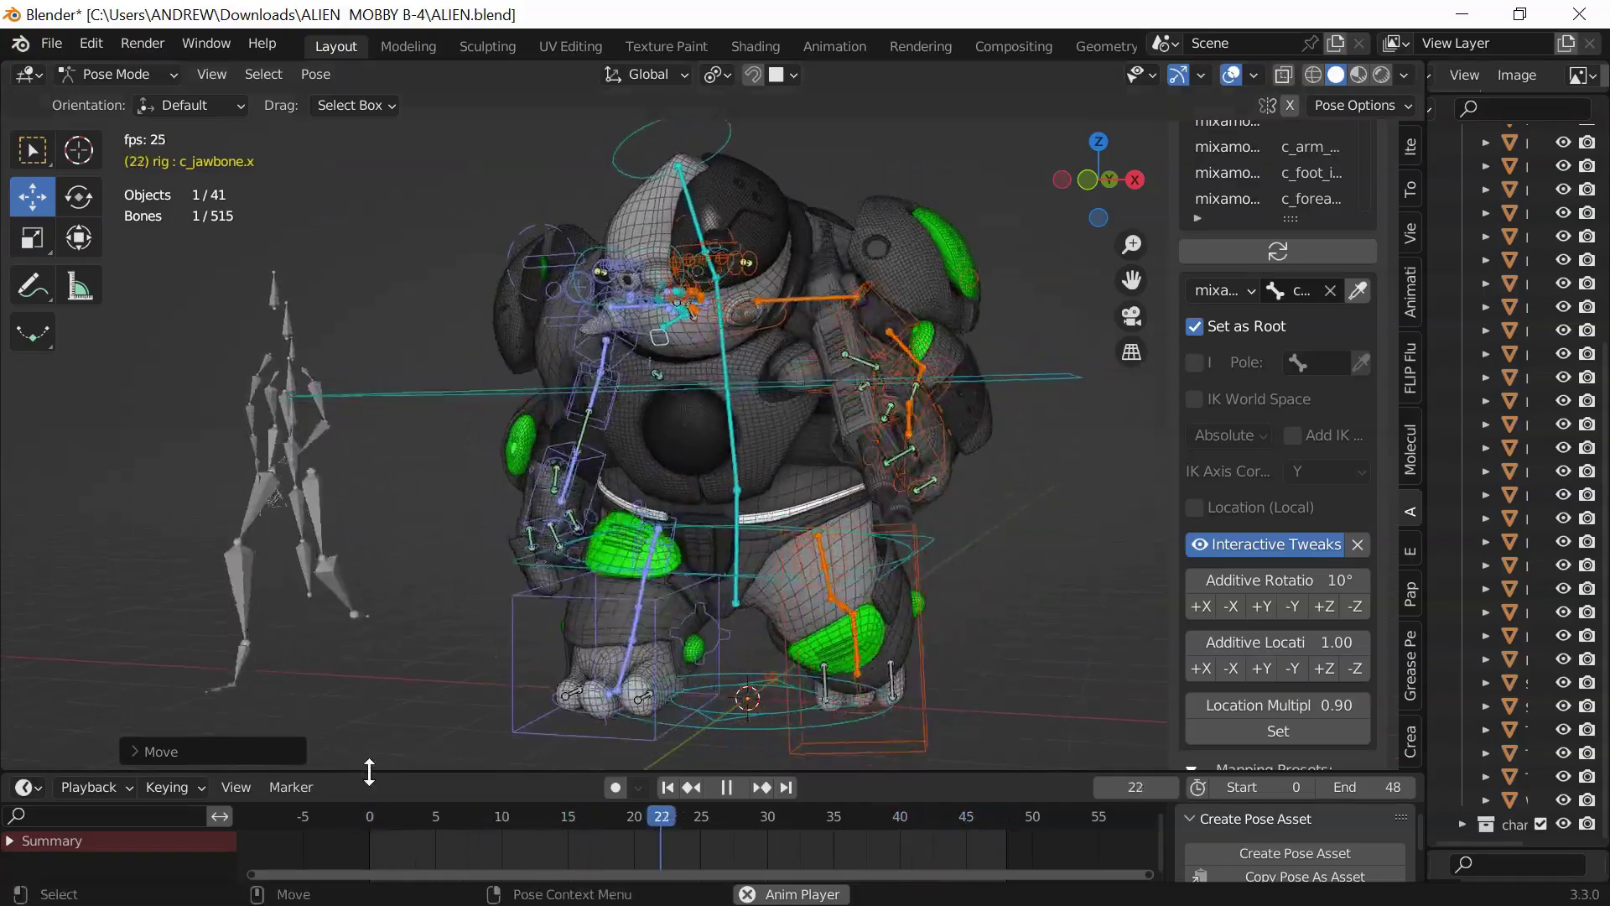
drag(368, 770, 364, 896)
- Examine the playing walk in wireframe shading from a higher angle and return to solid shading
click(1314, 77)
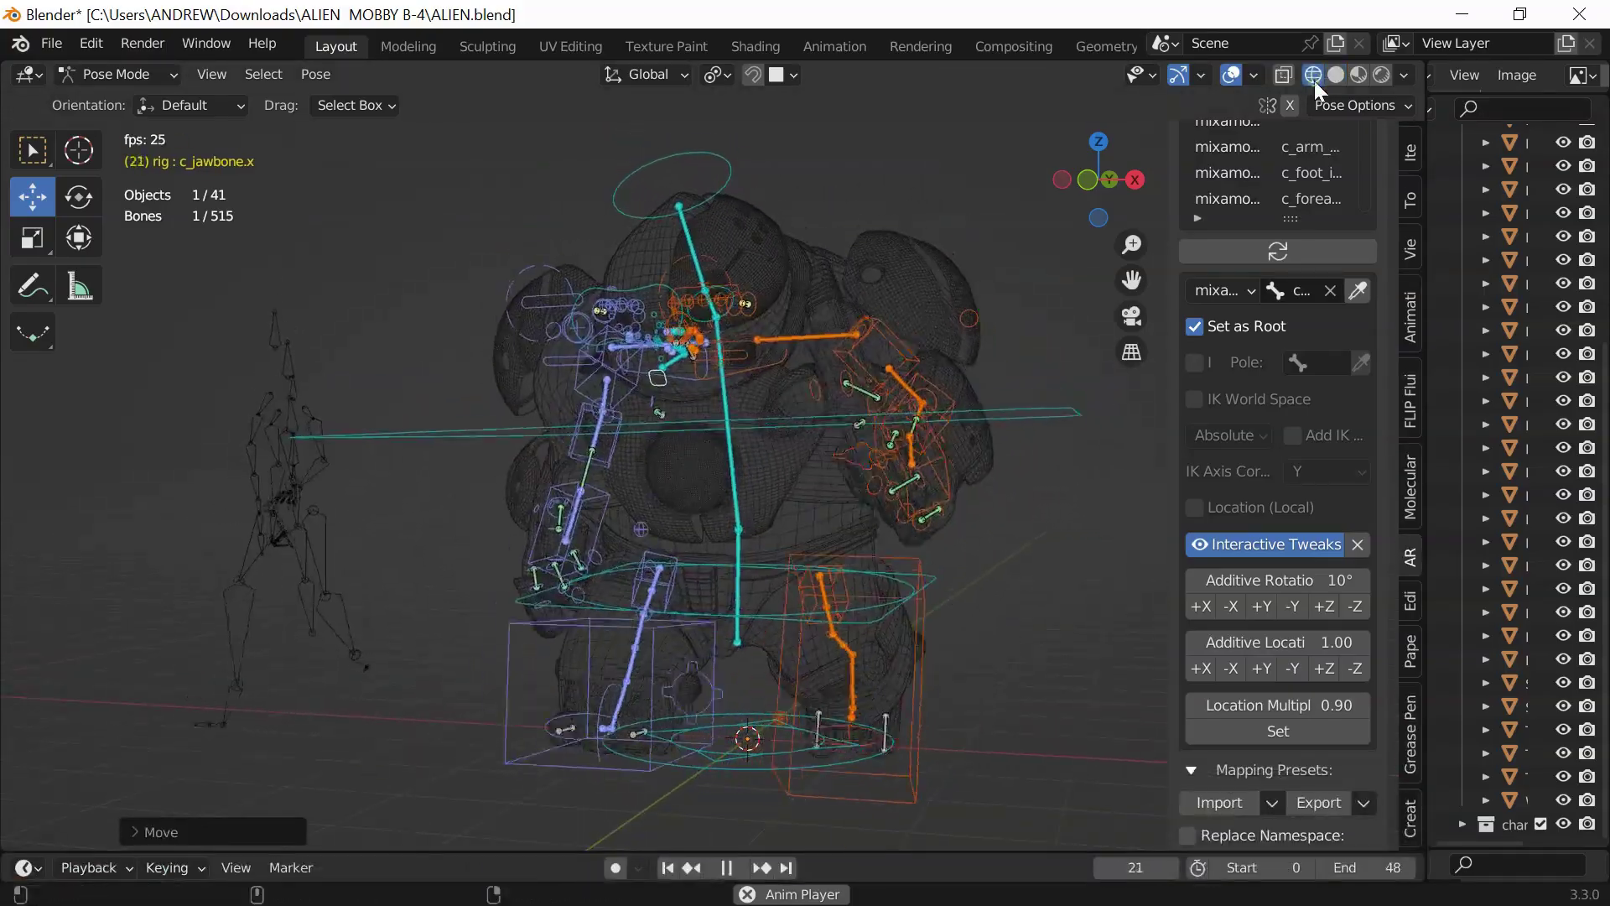
mouse_move(959, 333)
middle_down()
mouse_move(755, 403)
mouse_move(555, 428)
mouse_move(718, 429)
mouse_move(448, 395)
mouse_move(177, 441)
middle_up()
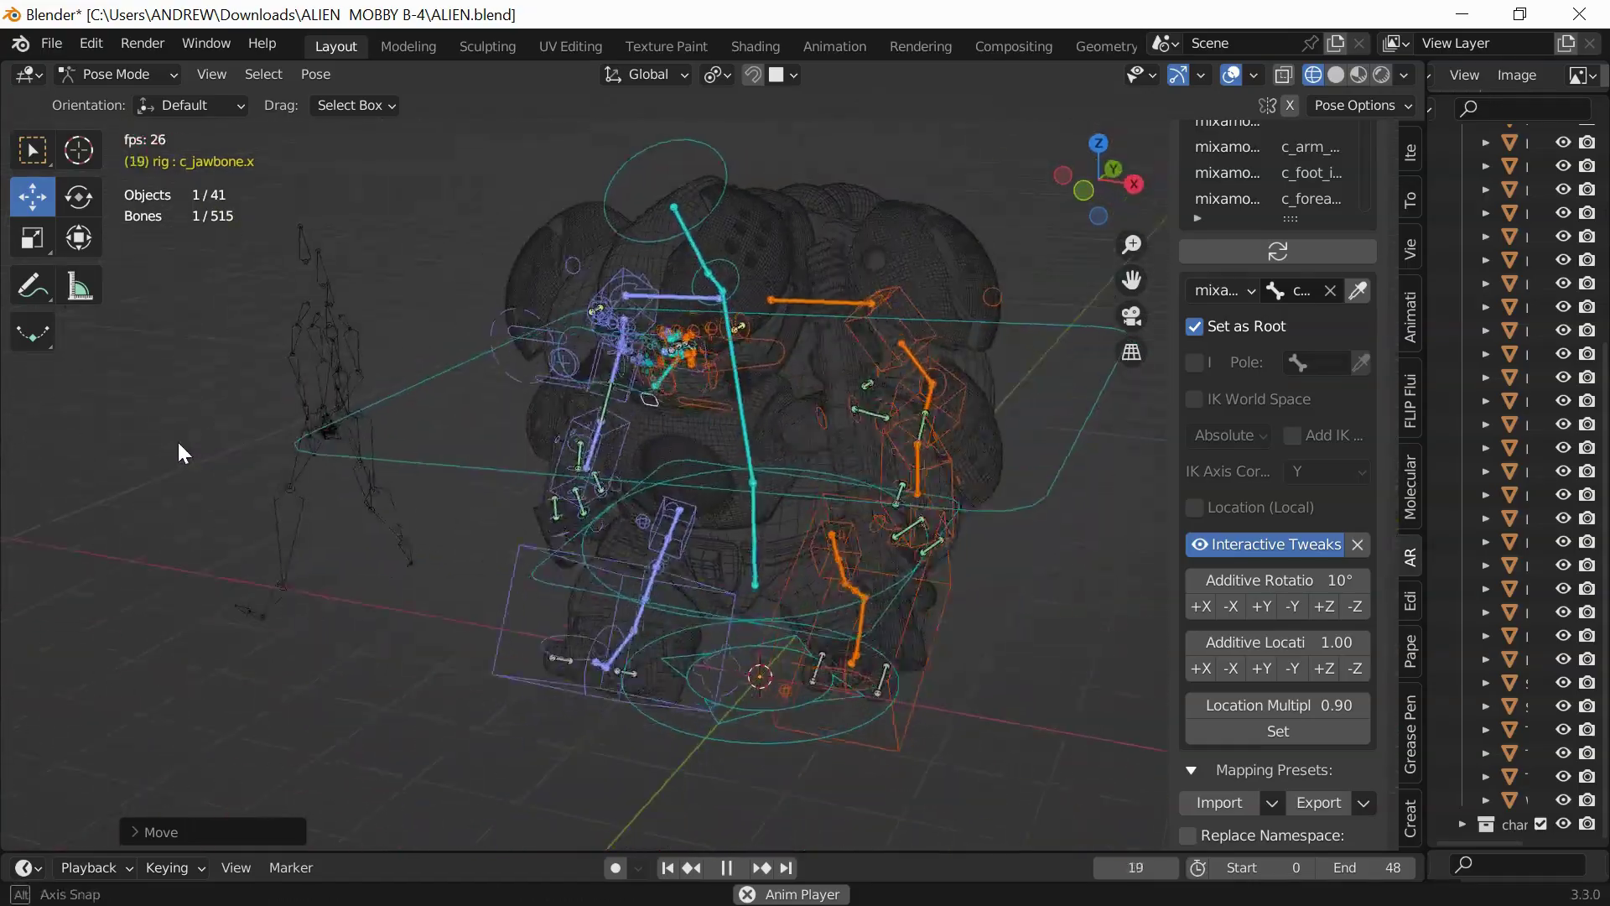
click(1336, 75)
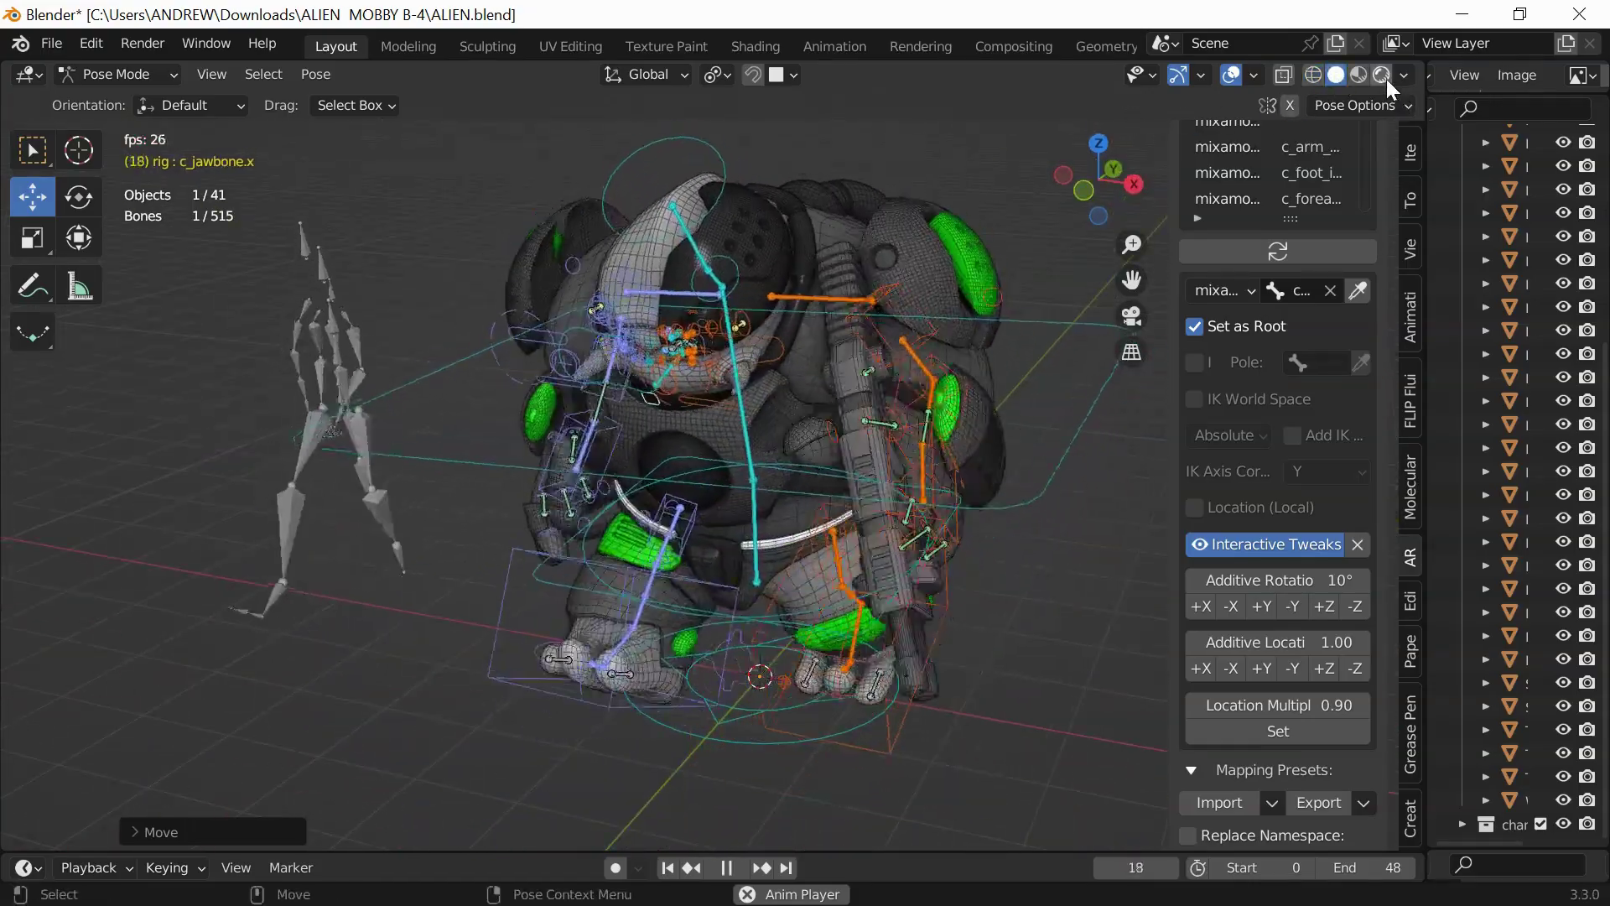
- Preview the playing walk with the solid shading colour set to Single, and restore the colour to Material
click(1402, 75)
click(1287, 390)
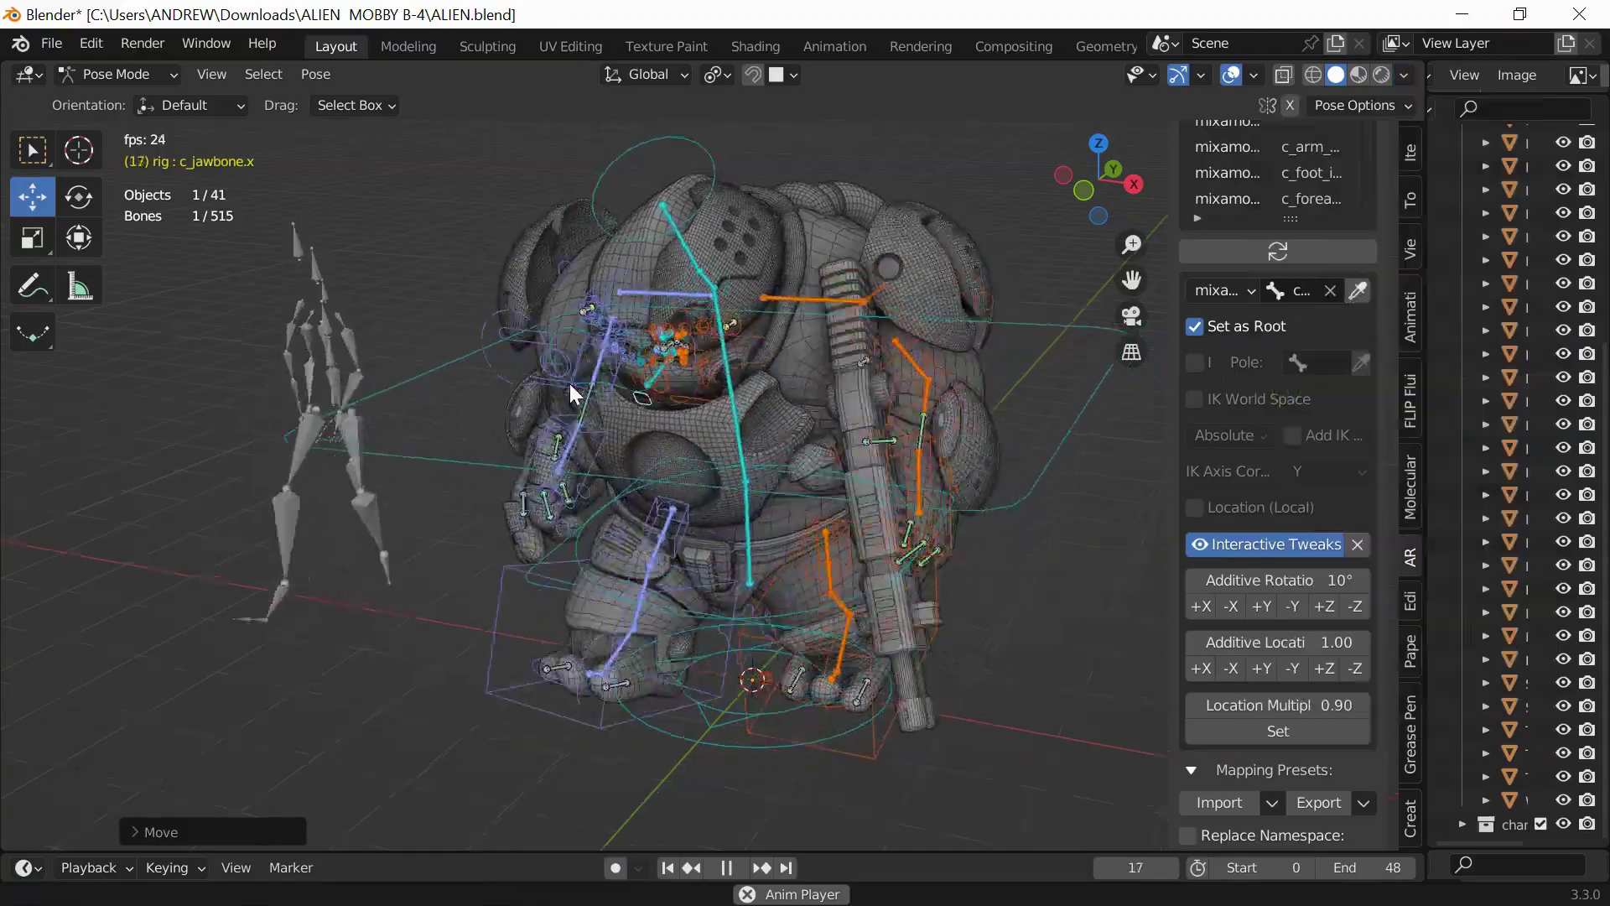
scroll(600, 372, up, 6)
mouse_move(431, 365)
middle_down()
mouse_move(592, 339)
mouse_move(639, 363)
mouse_move(788, 367)
mouse_move(465, 388)
mouse_move(410, 450)
mouse_move(506, 446)
mouse_move(341, 453)
mouse_move(600, 442)
mouse_move(500, 397)
mouse_move(457, 435)
mouse_move(476, 408)
mouse_move(706, 465)
mouse_move(433, 409)
middle_up()
click(1403, 74)
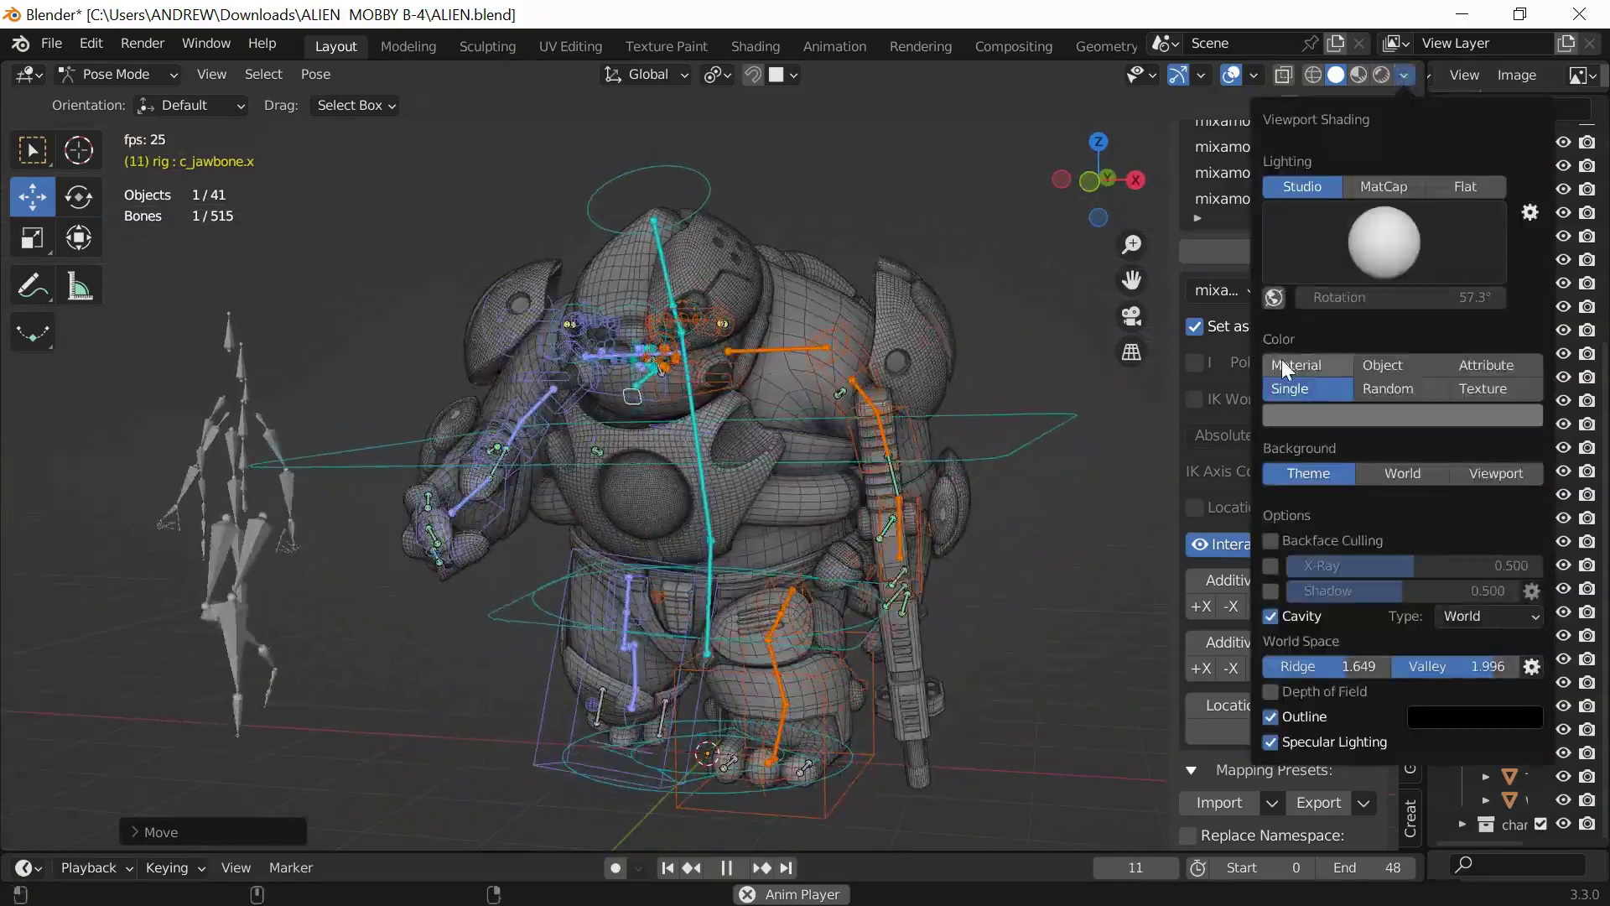
click(1292, 365)
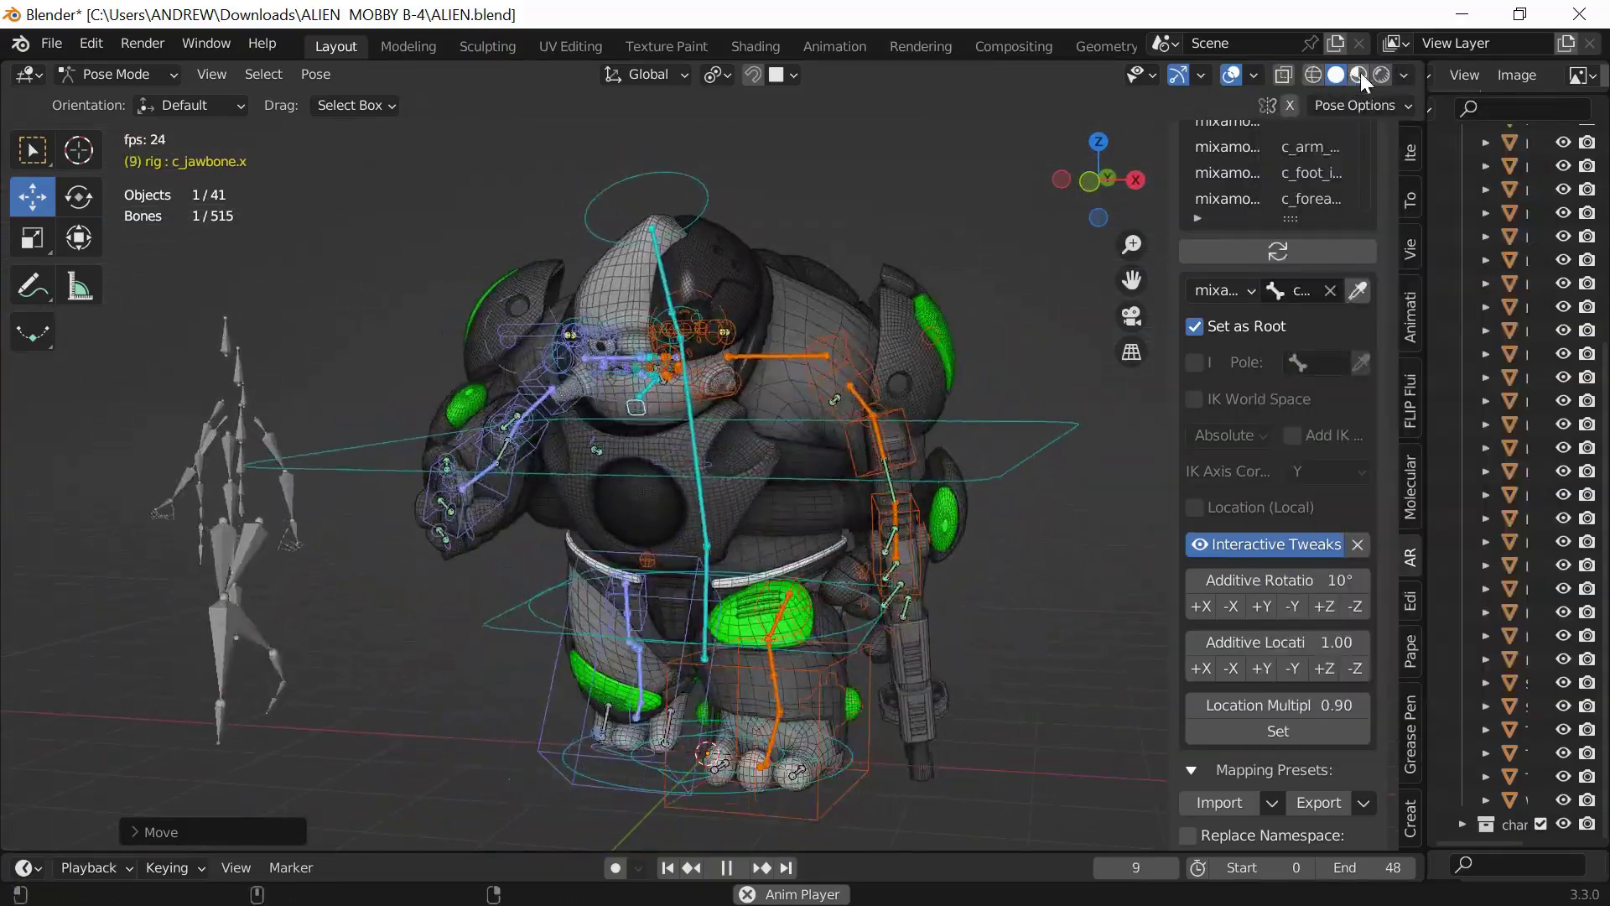
- Switch the viewport to Material Preview with overlays hidden, watch the walk from behind and stop playback
click(1359, 75)
click(1233, 74)
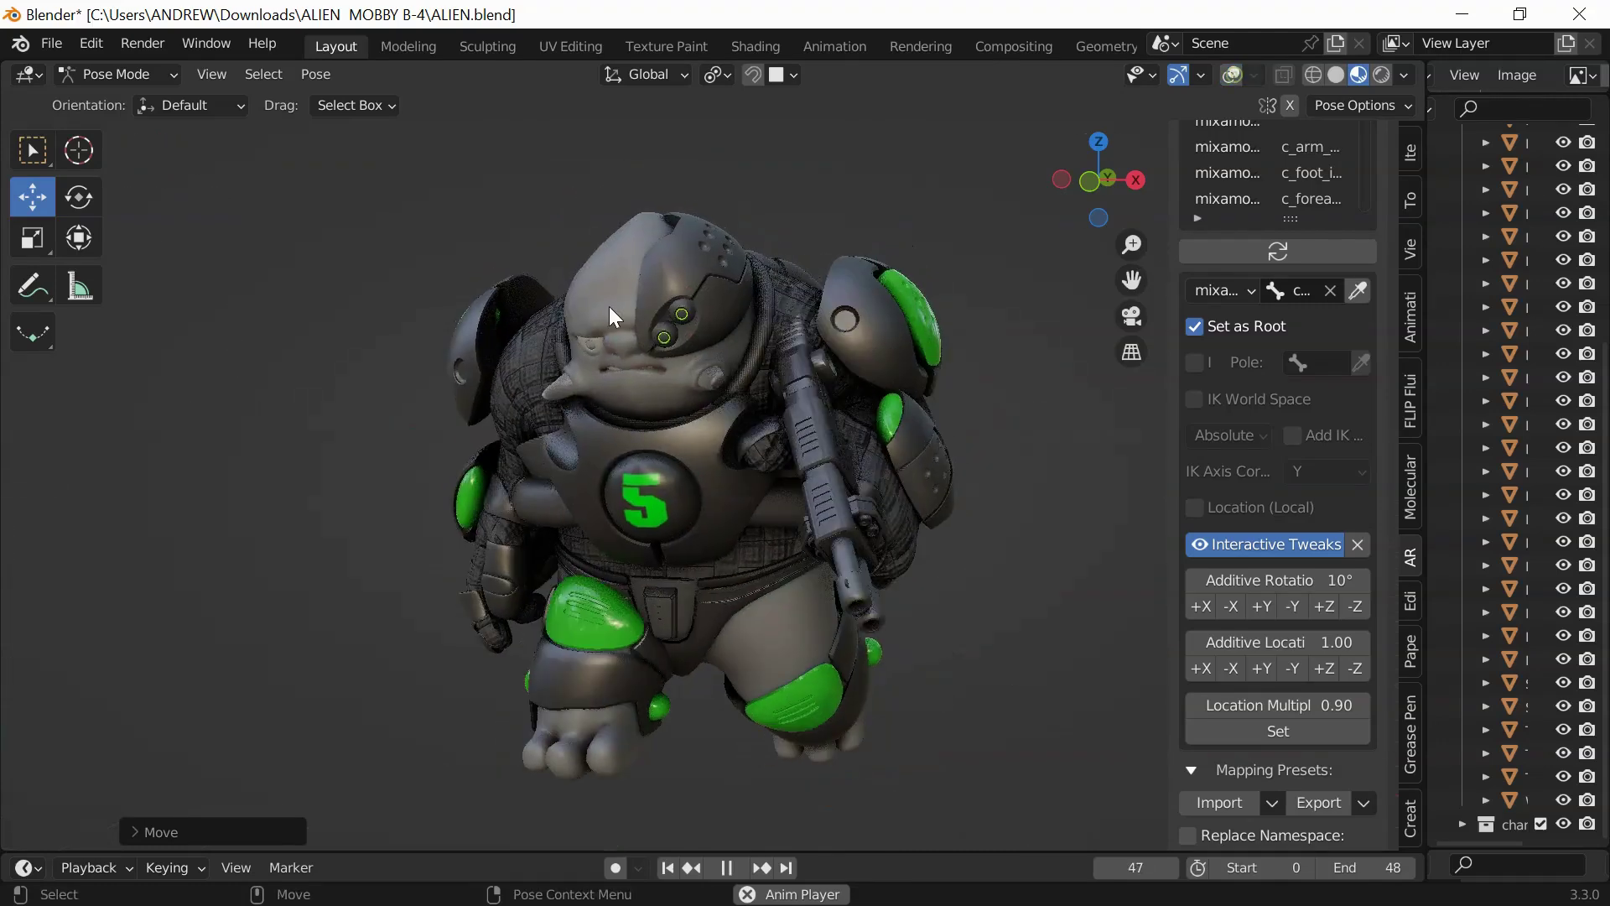
middle_drag(799, 329, 881, 381)
key(space)
- Restore the overlays and swing both upper arms outward with 10° +X additive rotations, c_arm_fk.r twice and c_arm_fk.l once
click(805, 382)
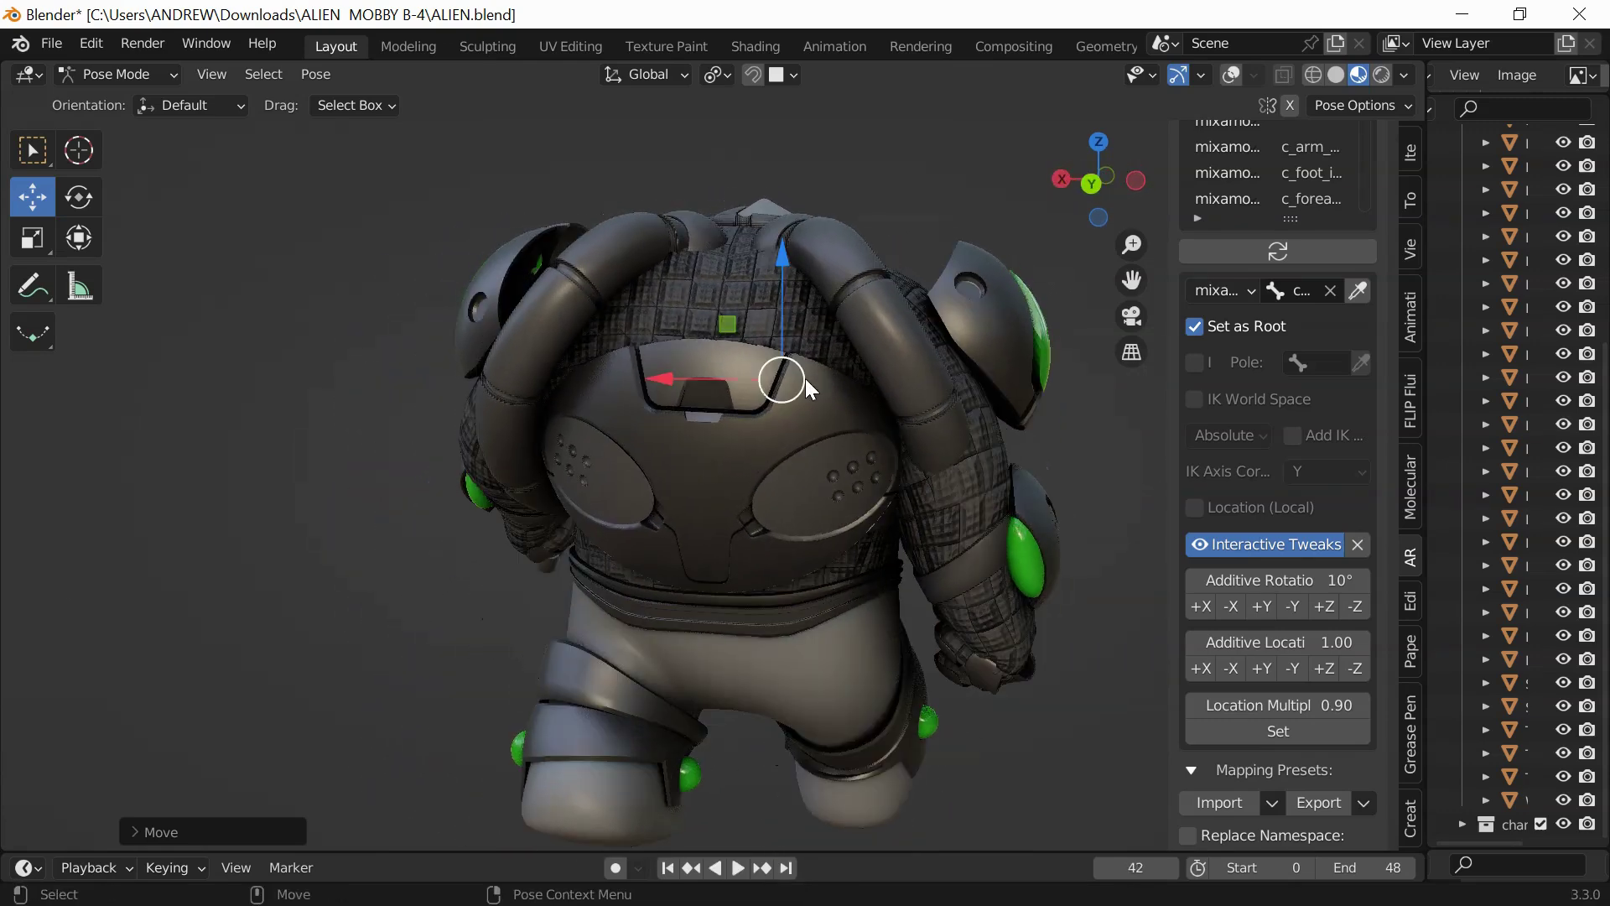
click(1231, 75)
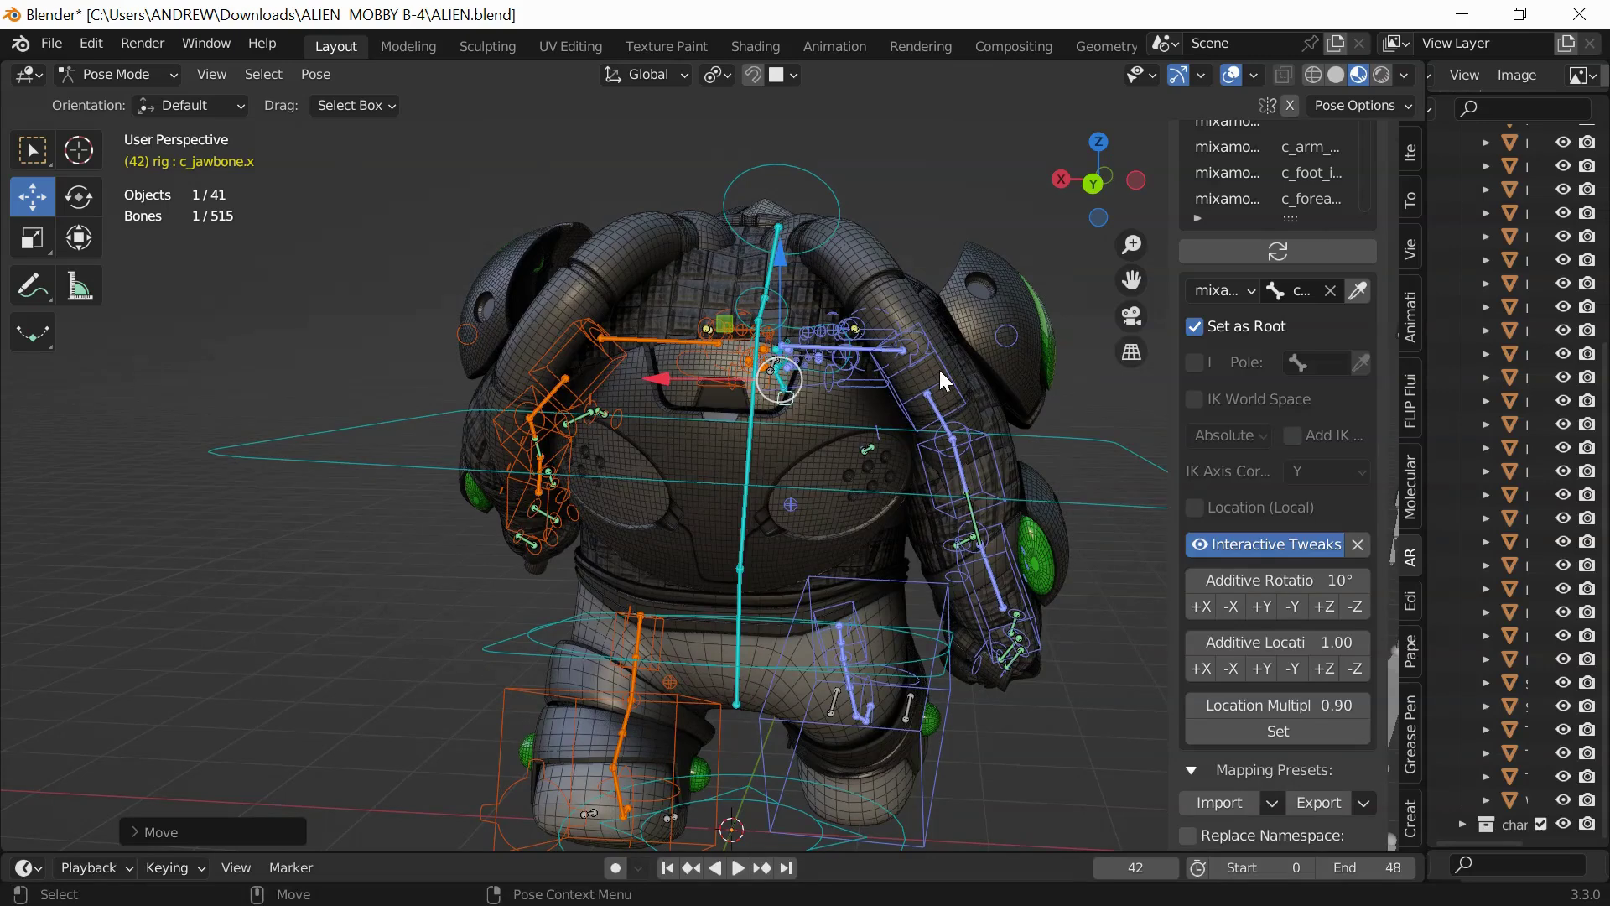
click(939, 369)
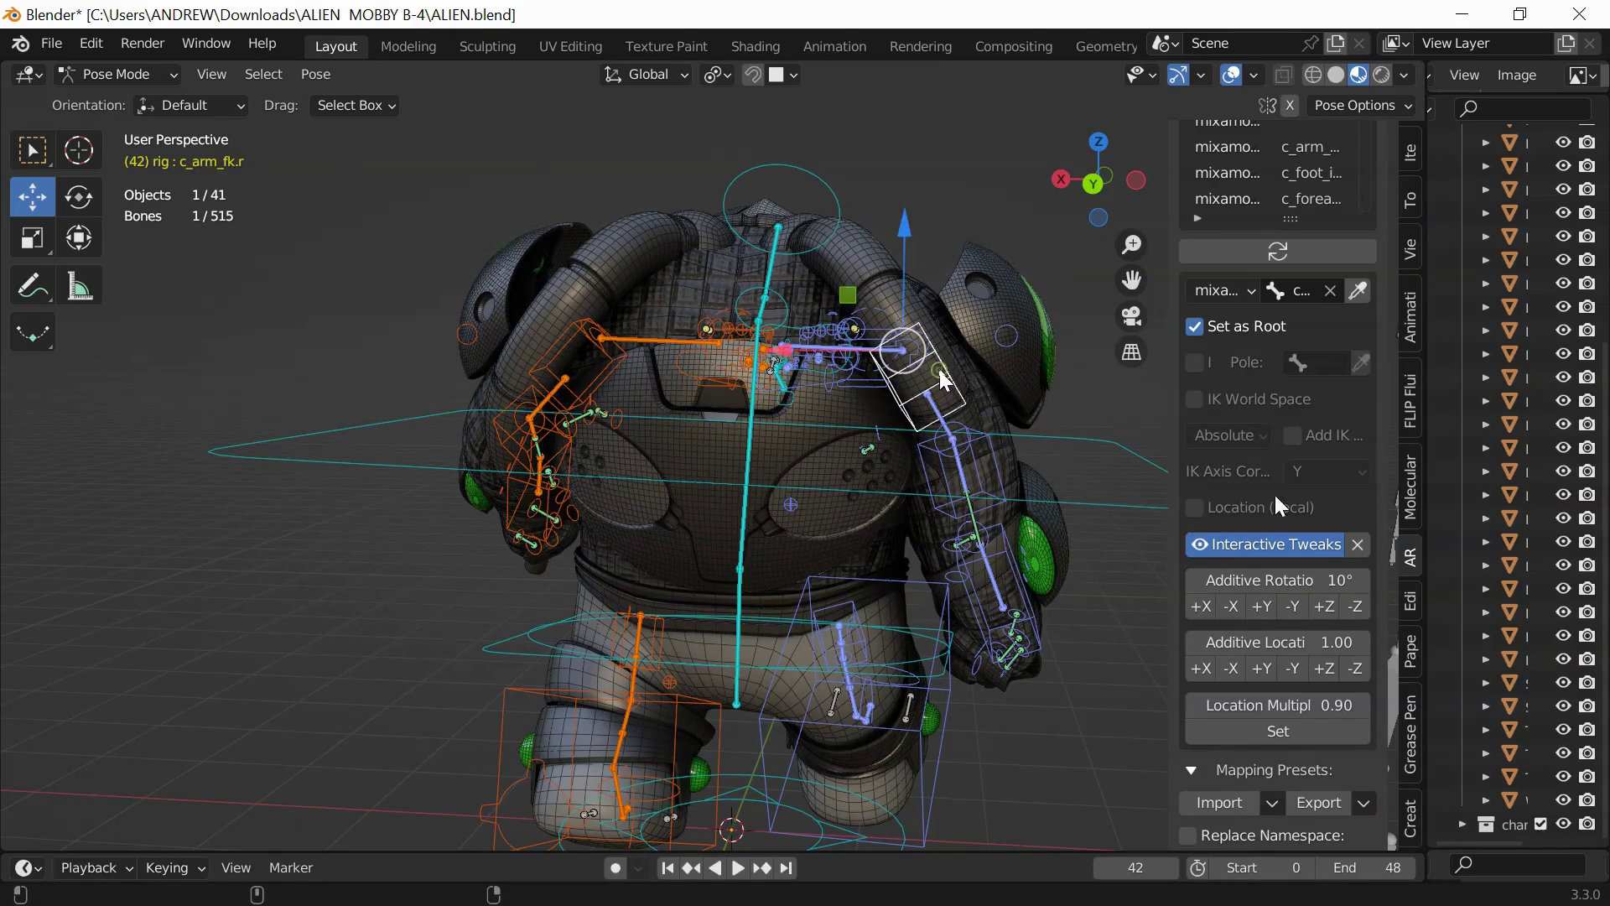
click(1201, 607)
click(1201, 606)
middle_drag(415, 435, 430, 446)
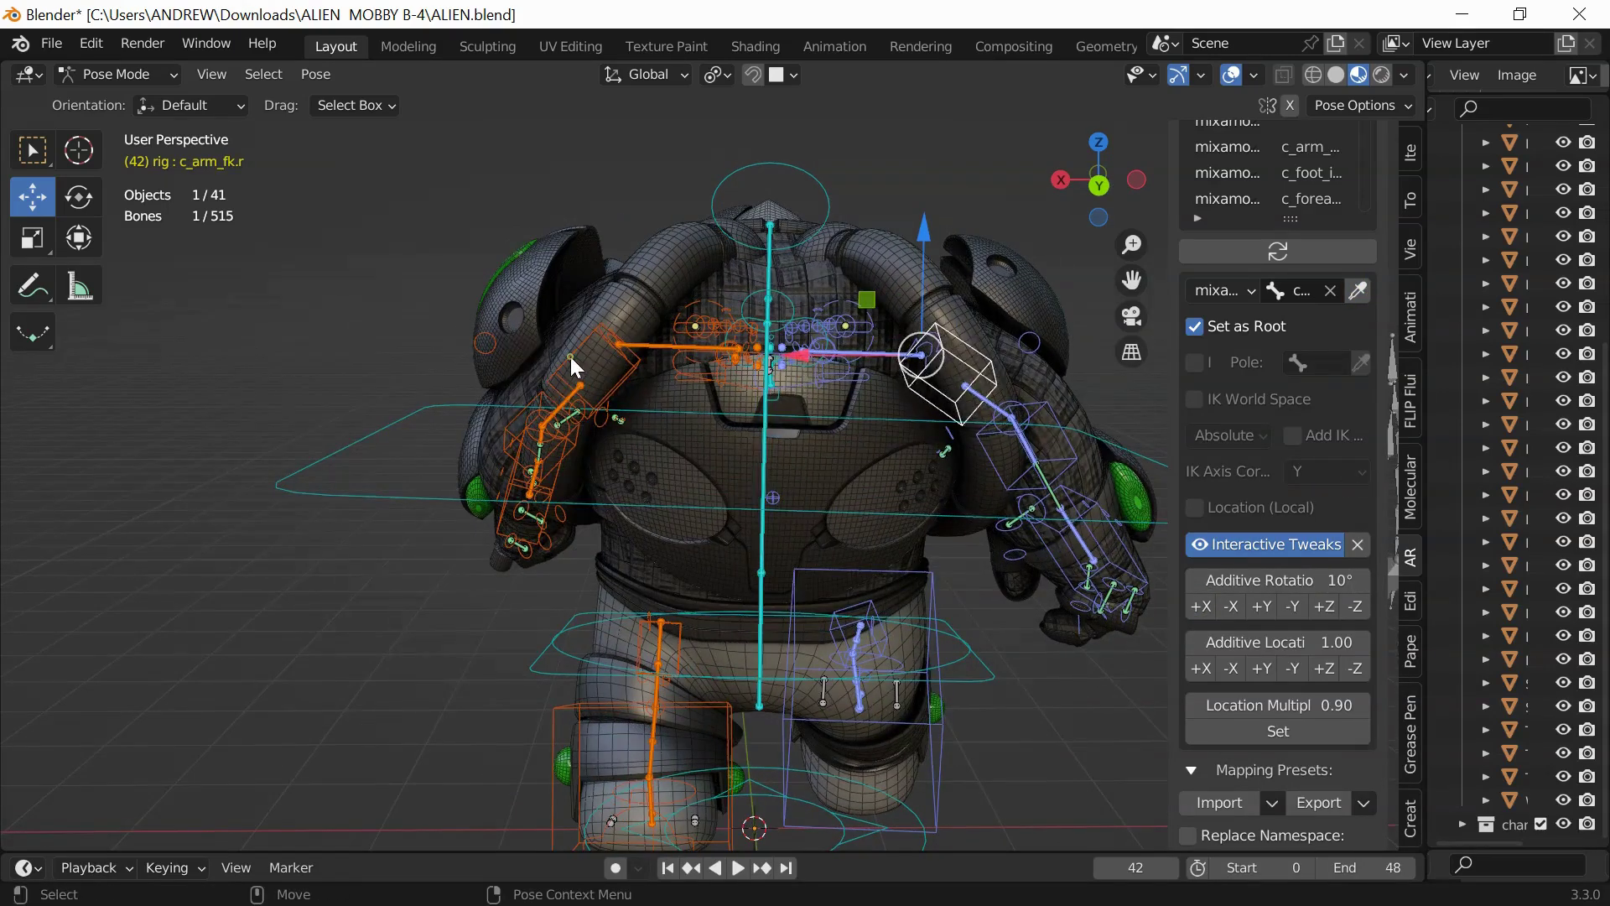
click(570, 356)
click(1197, 607)
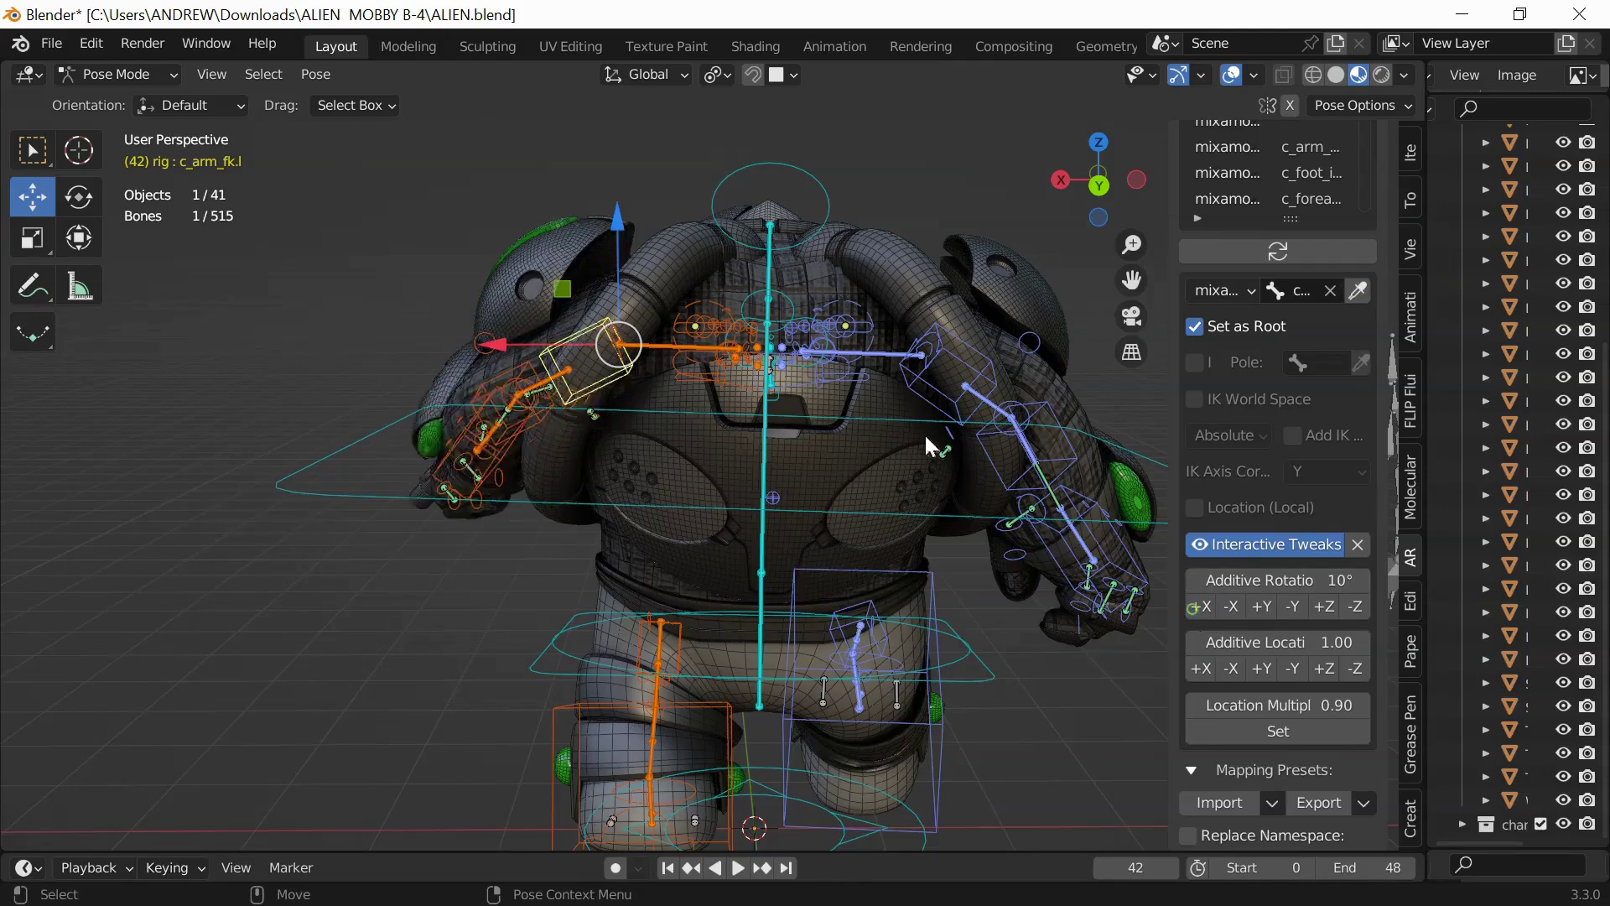
- Play the walk with overlays hidden and check the arm clearance from the back and the front
key(space)
click(1233, 75)
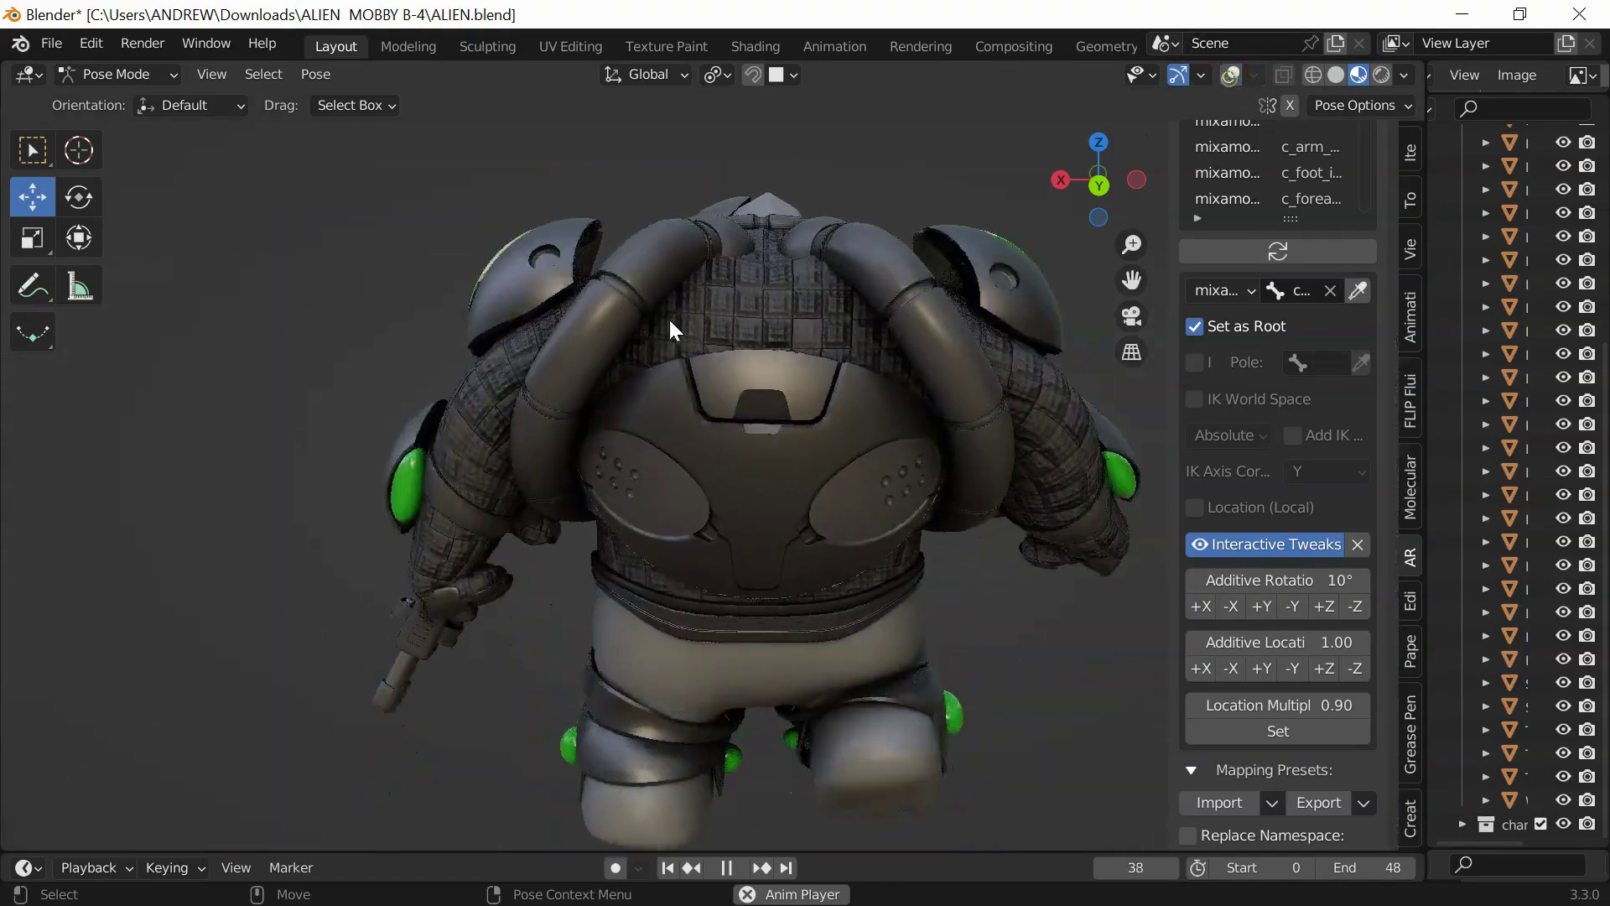
middle_drag(723, 365, 369, 386)
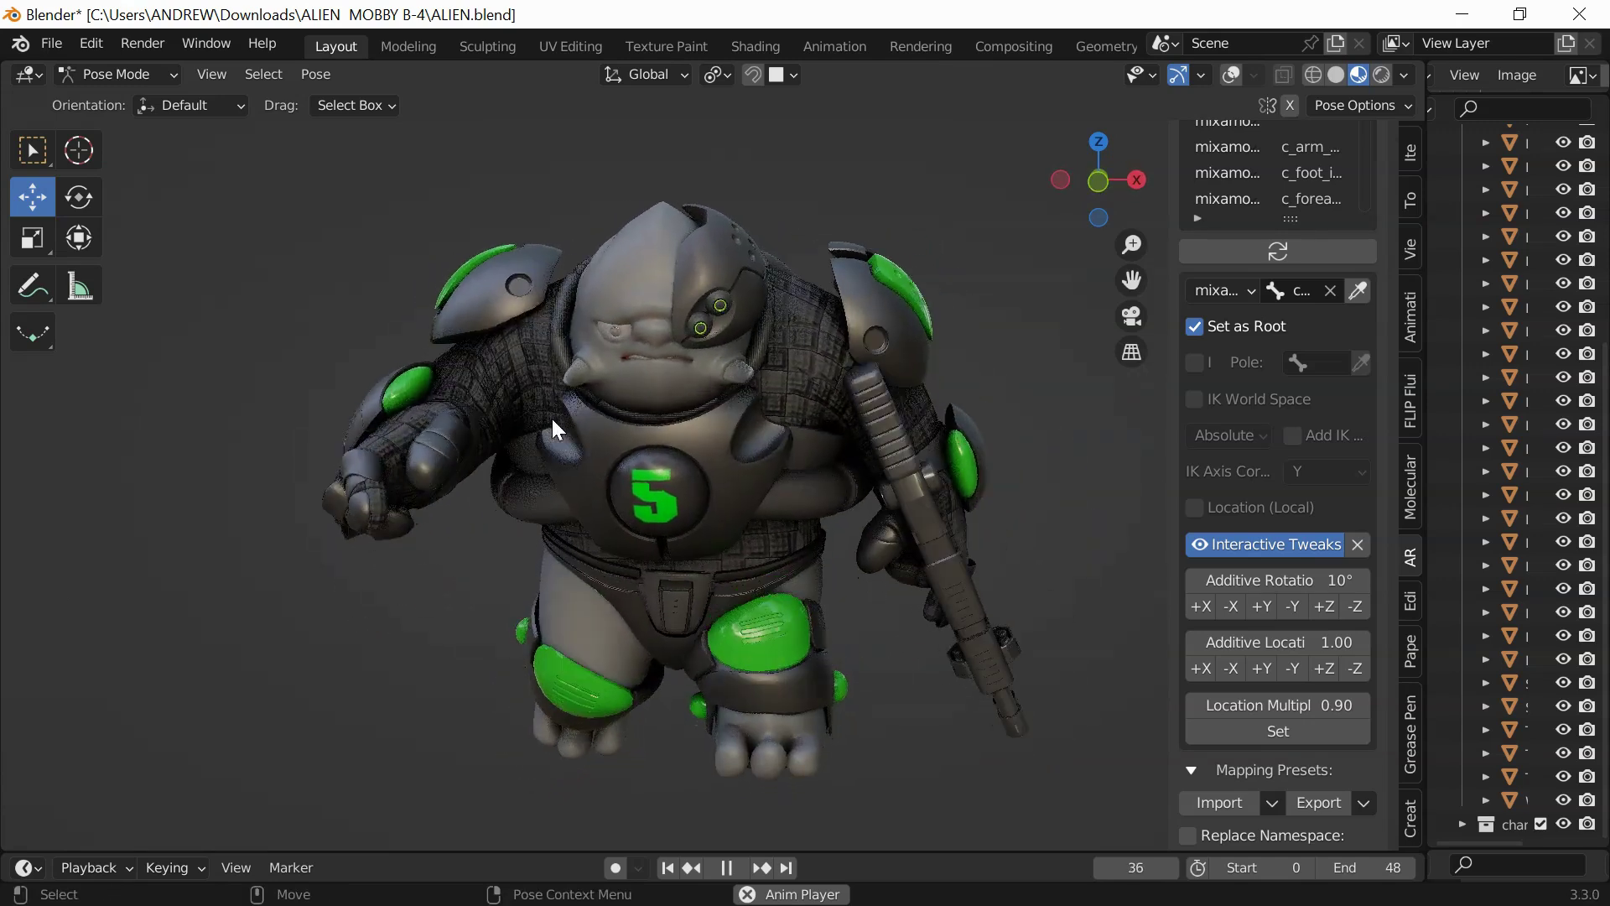
key(space)
- Restore the overlays and narrow the stance using an additive location of 0.10, moving c_foot_ik.r in -X and c_foot_ik.l in +X
click(1231, 75)
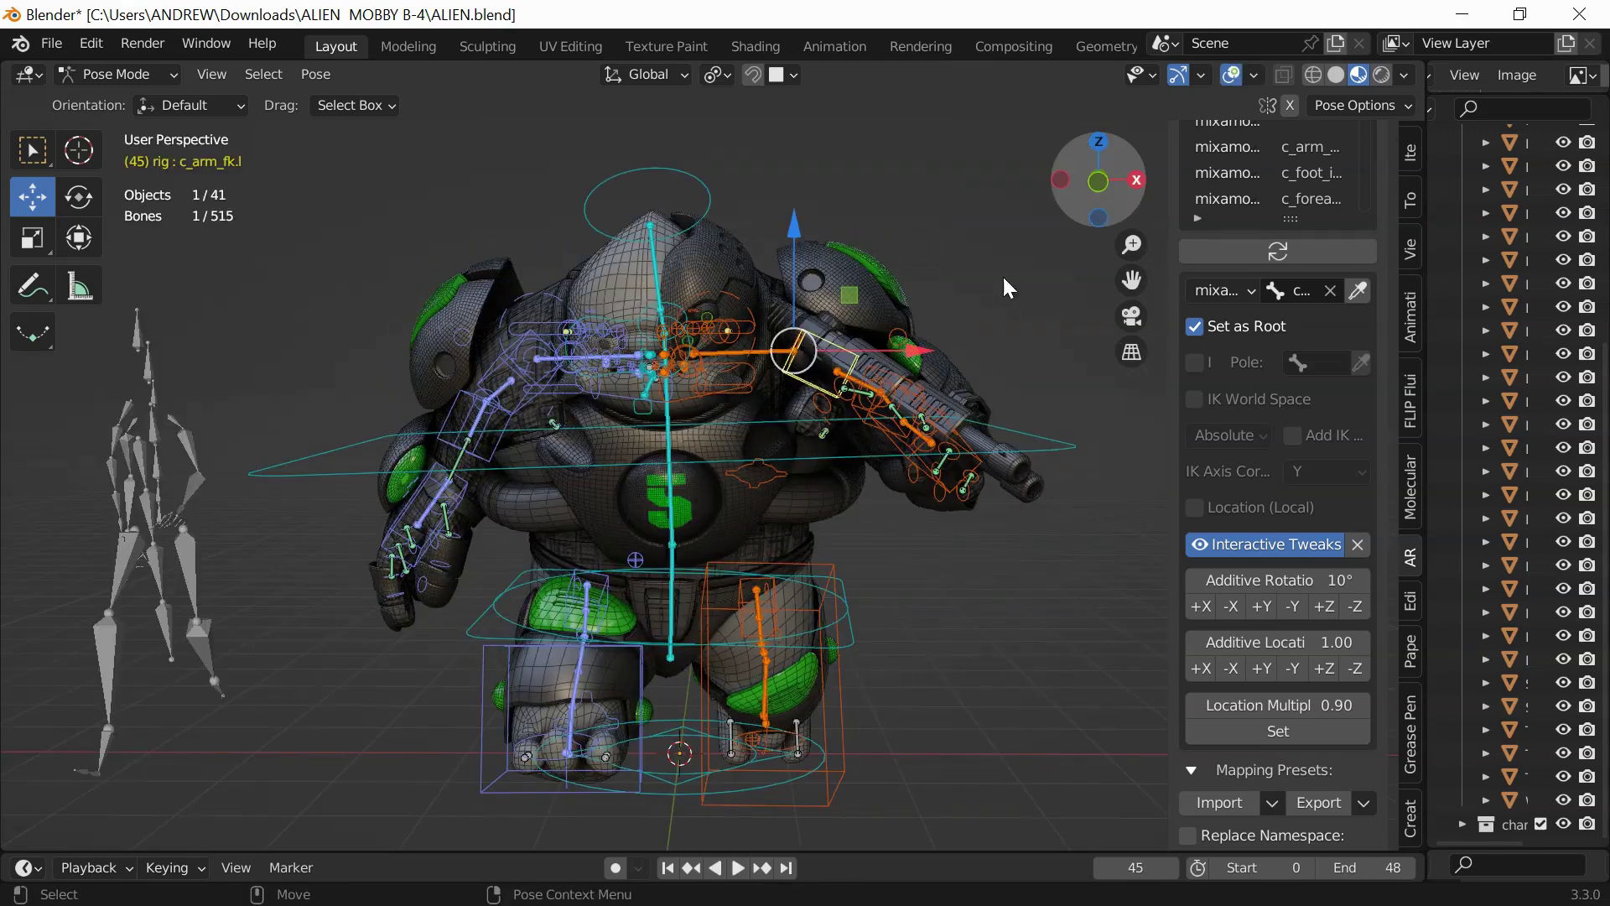
click(484, 685)
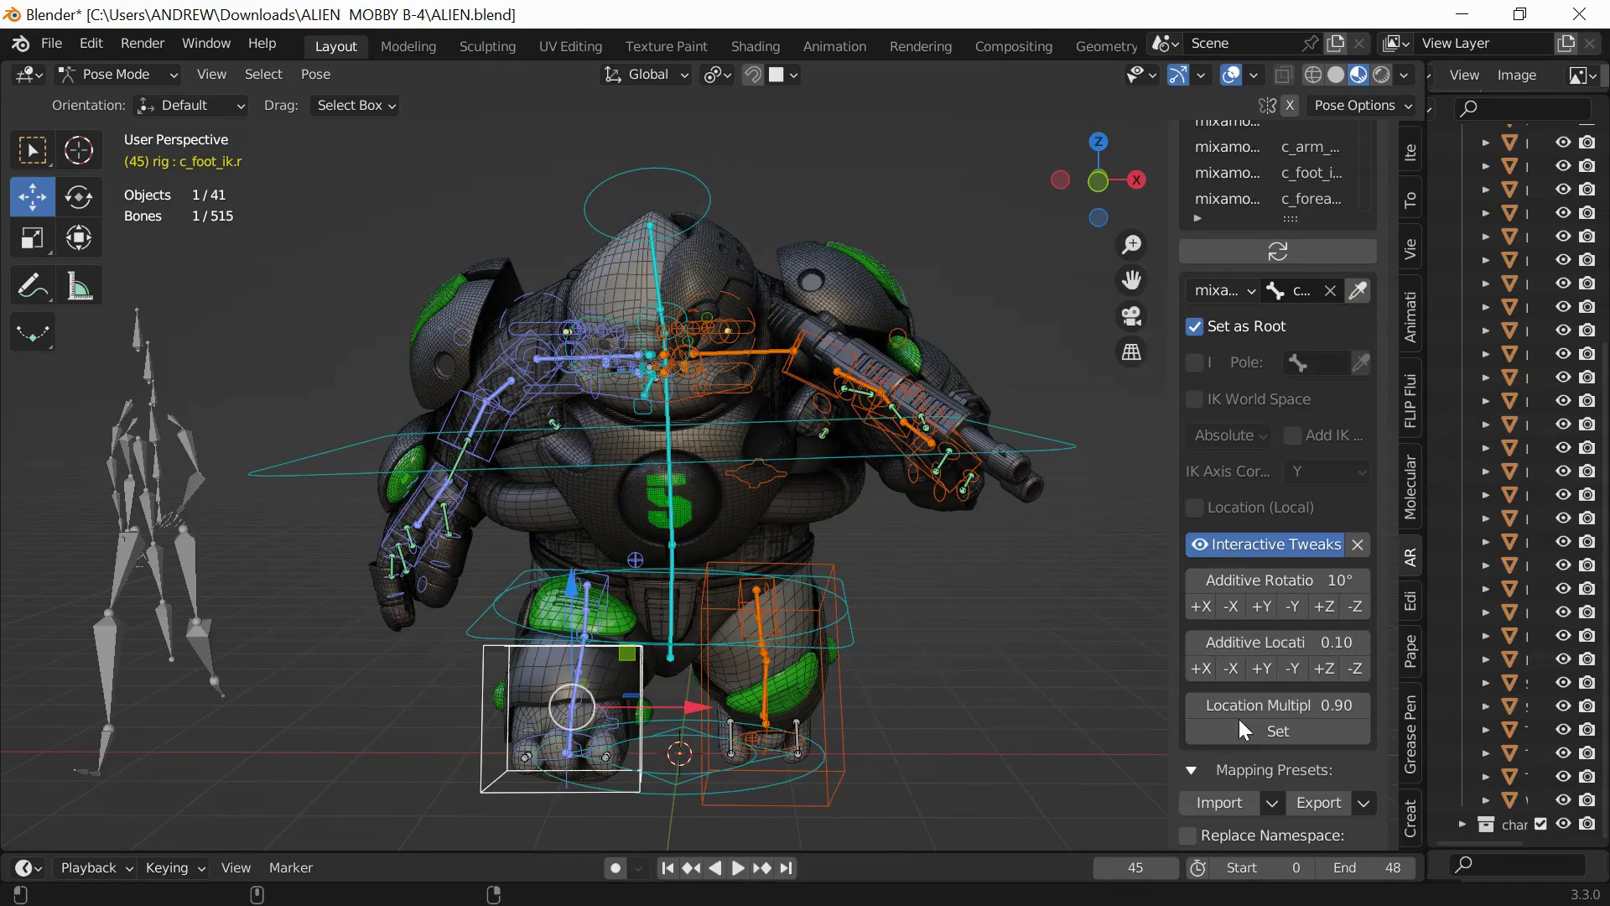
click(1235, 671)
click(1234, 671)
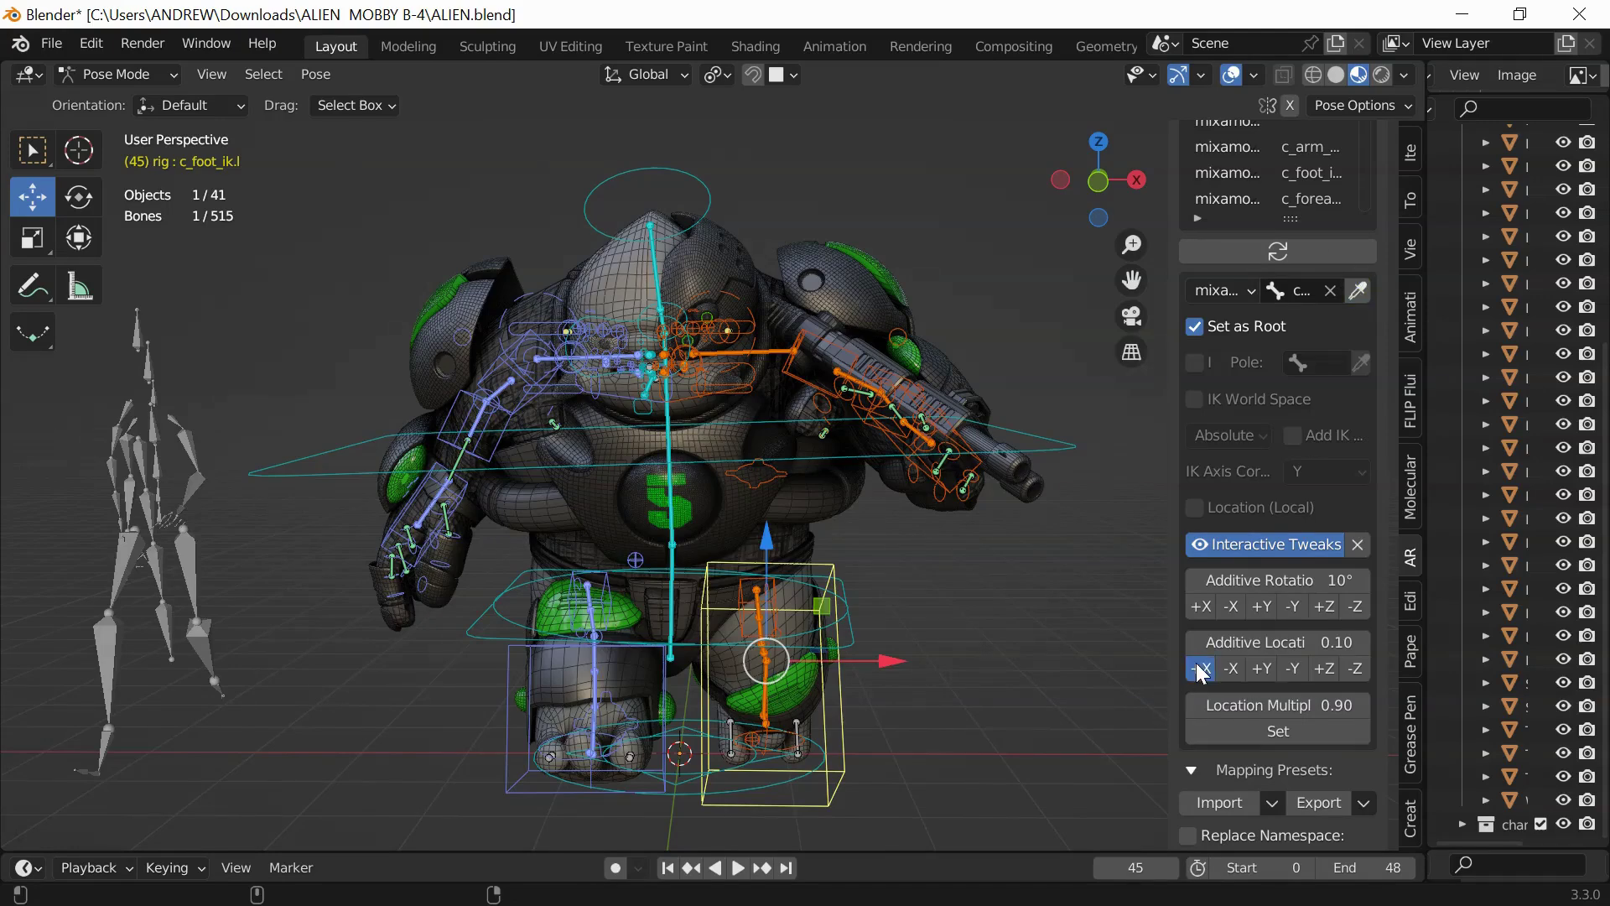
- Play the walk with overlays hidden and examine the whole character and its stance from the front
key(space)
click(1232, 75)
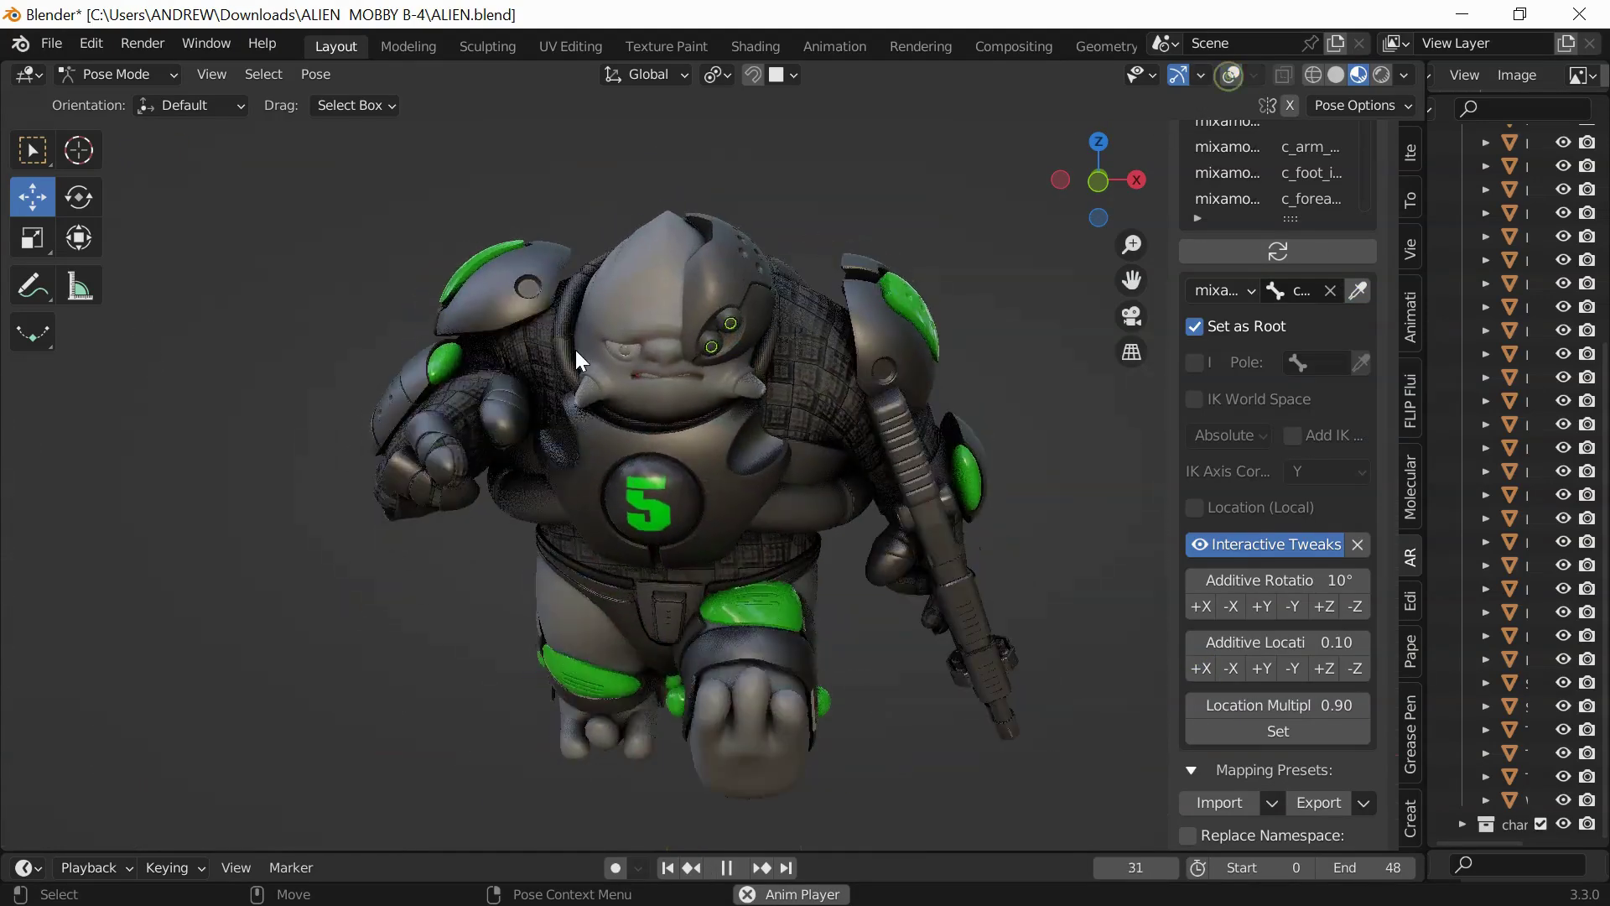
middle_drag(575, 349, 566, 449)
alt+drag(690, 465, 646, 456)
click(362, 589)
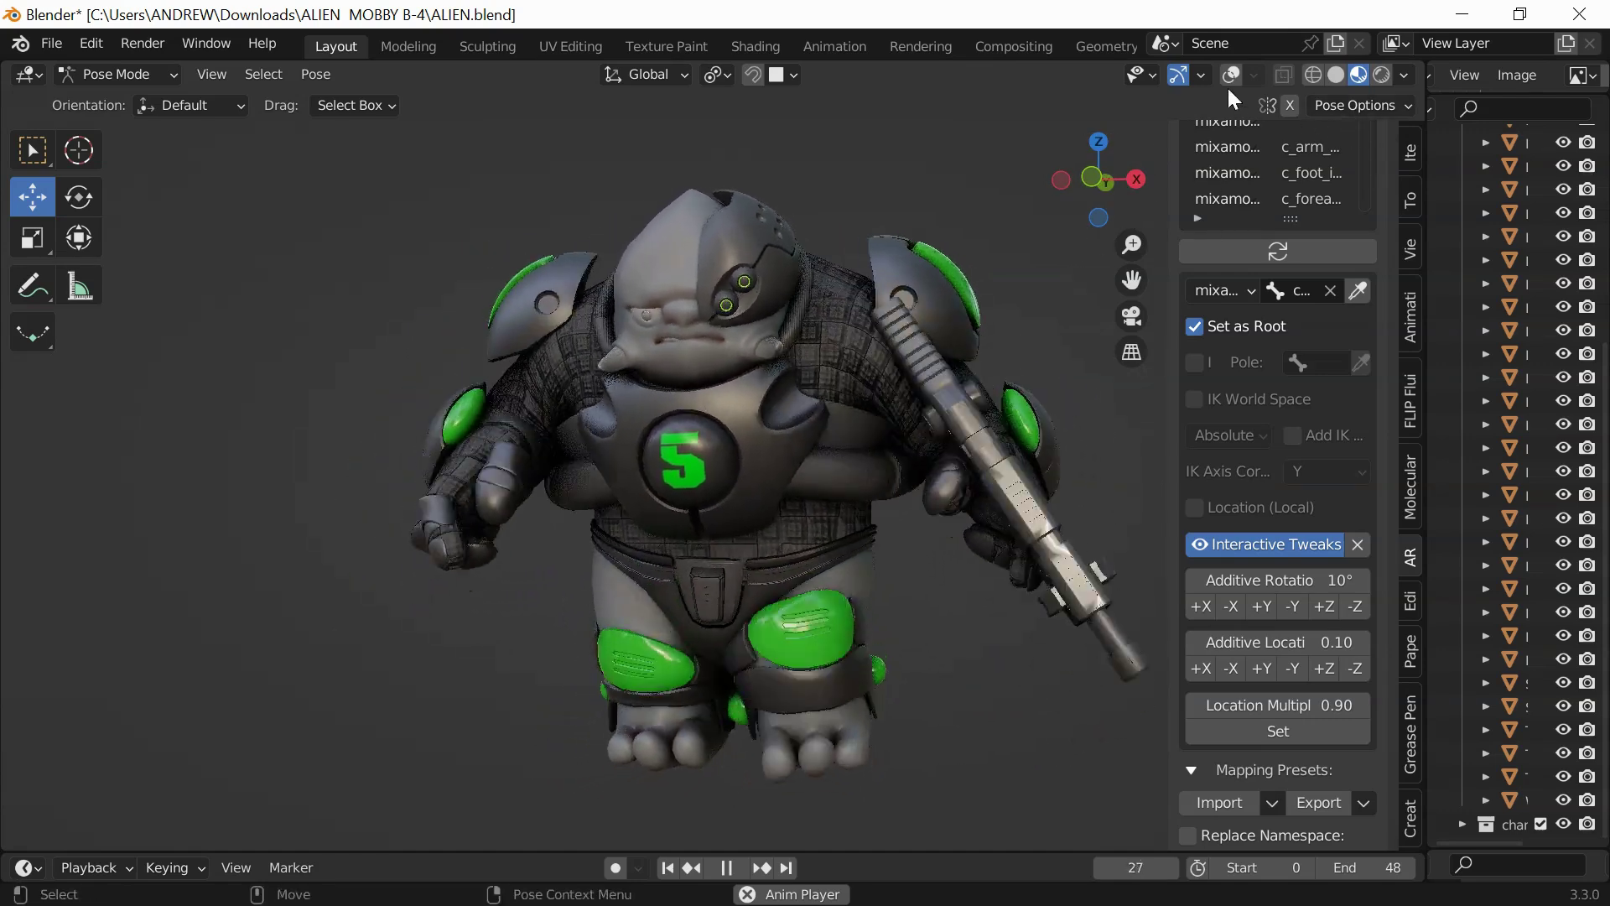
- Examine the face up close during playback and turn the viewport overlays back on
scroll(605, 314, up, 4)
alt+shift+drag(605, 314, 621, 491)
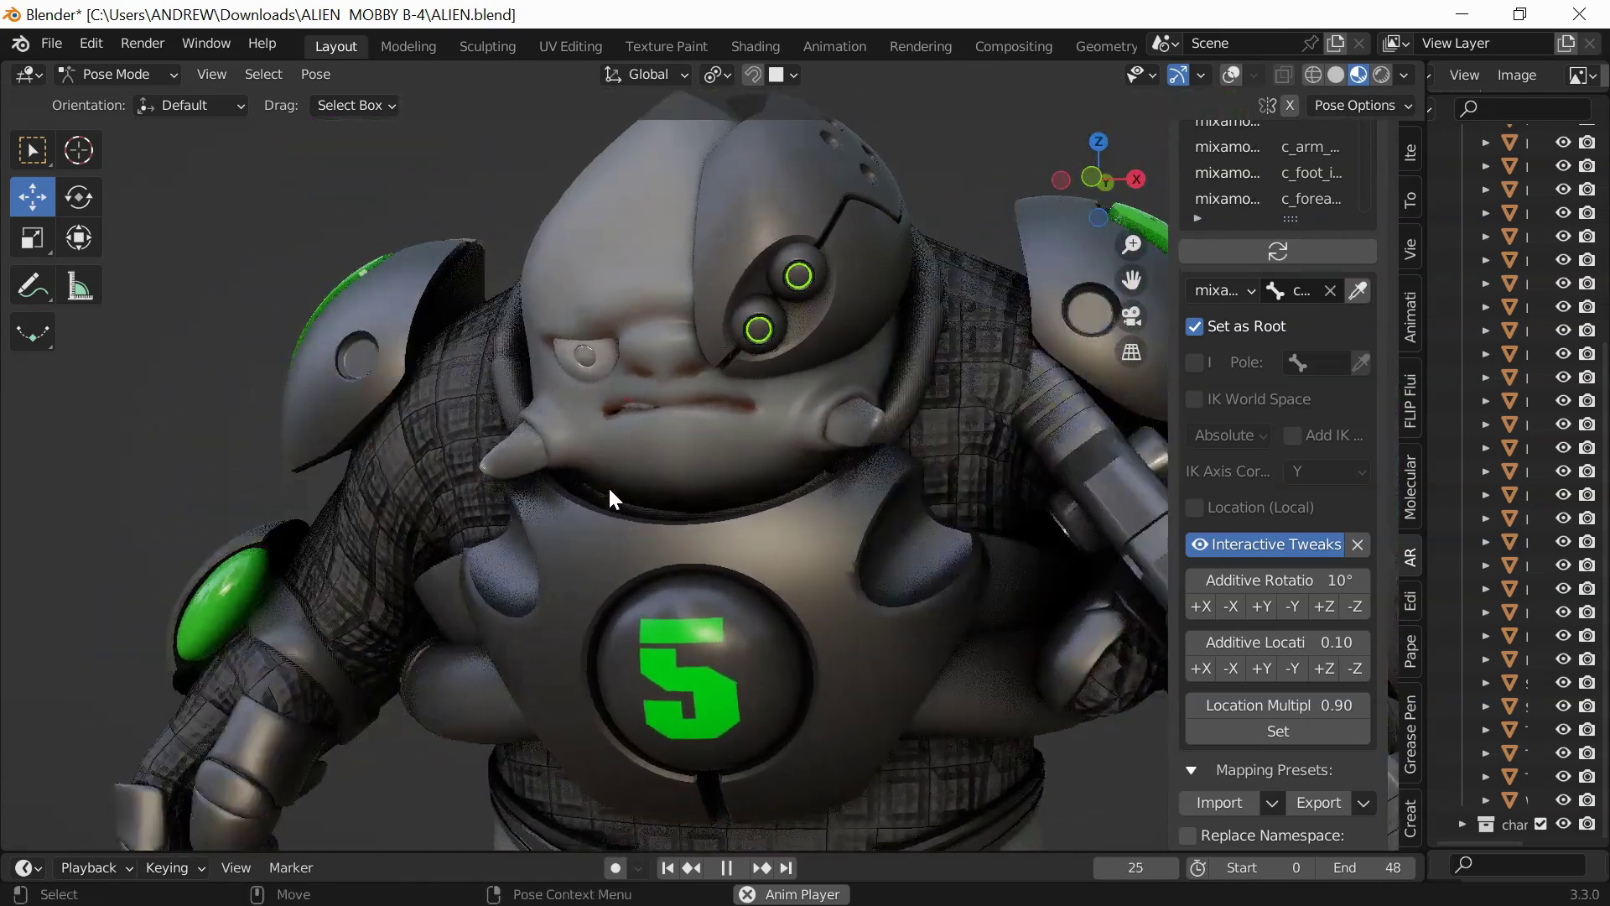
scroll(607, 486, down, 5)
click(1231, 74)
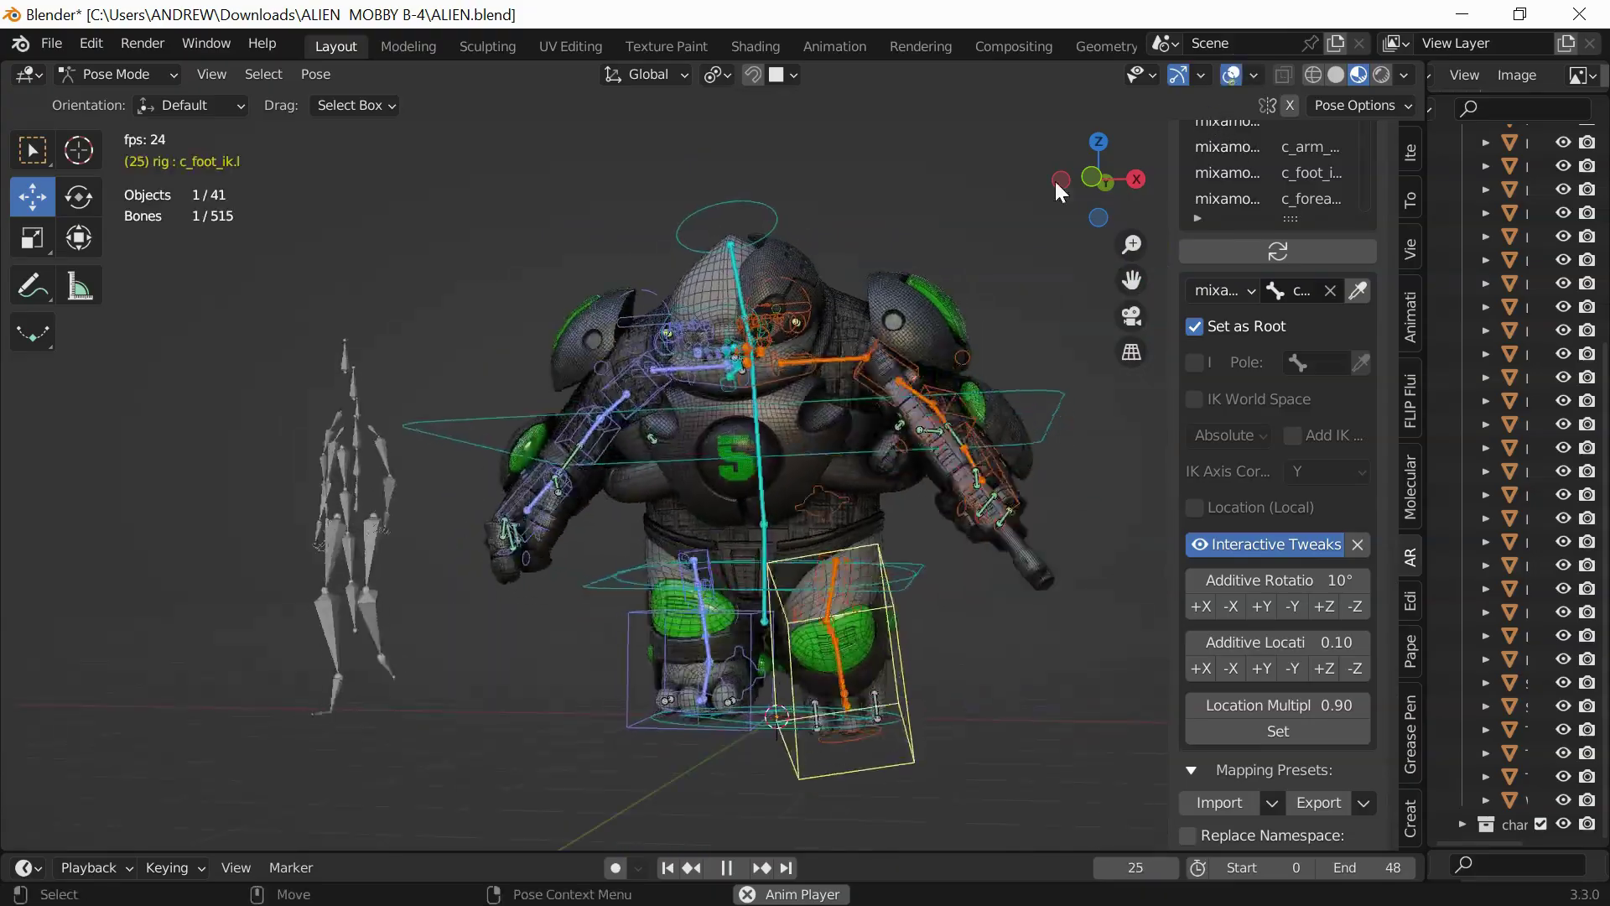
scroll(711, 380, up, 4)
scroll(711, 380, down, 5)
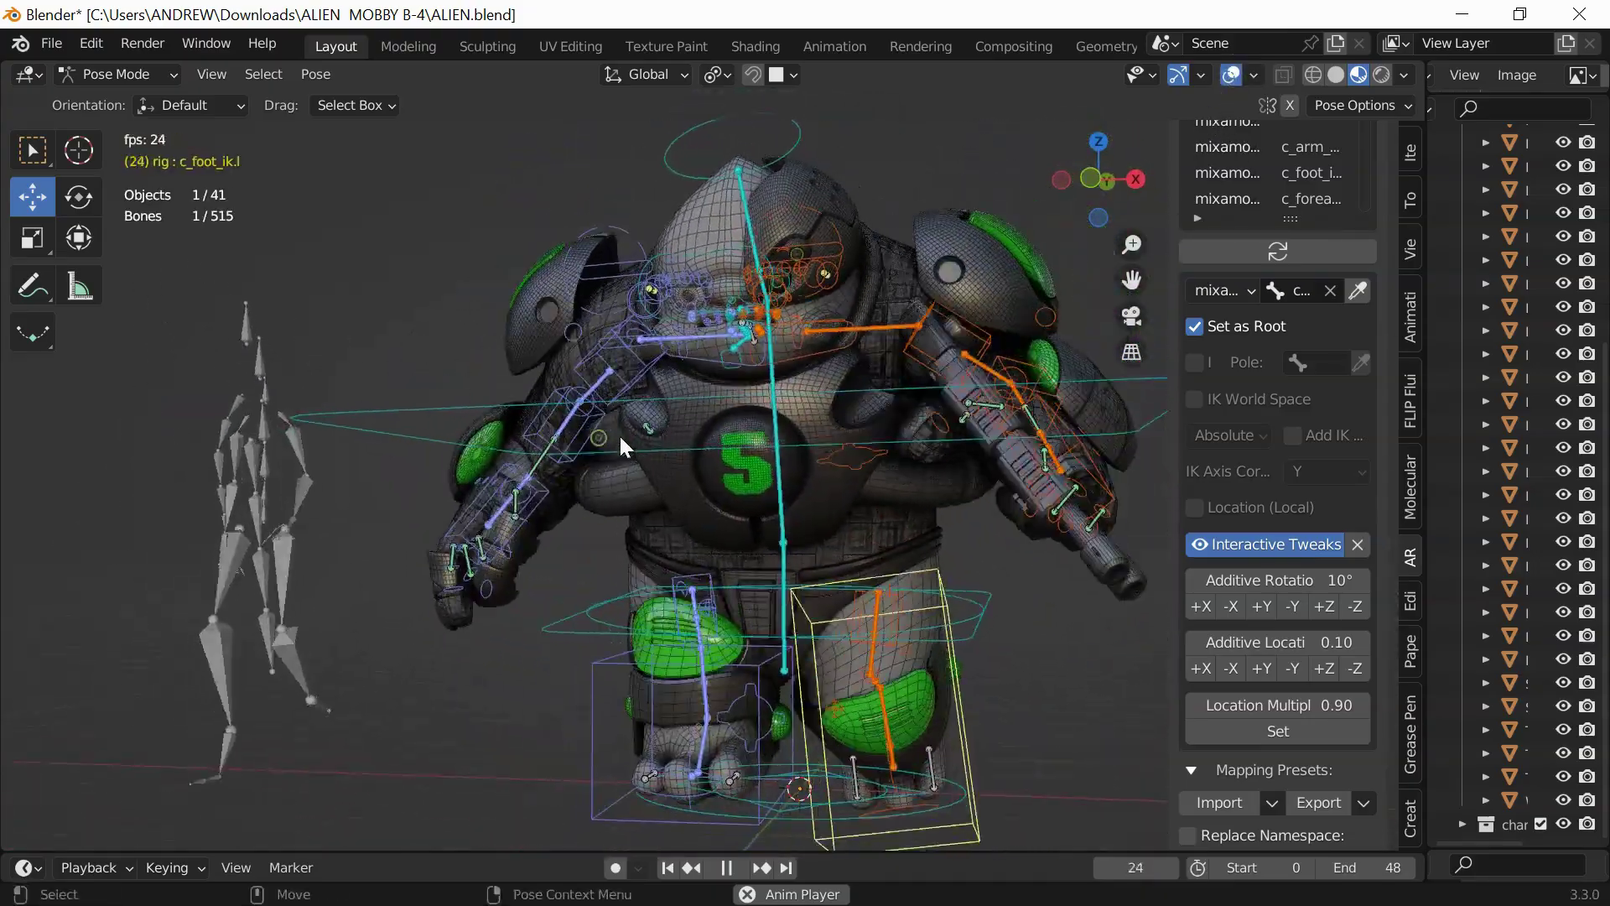